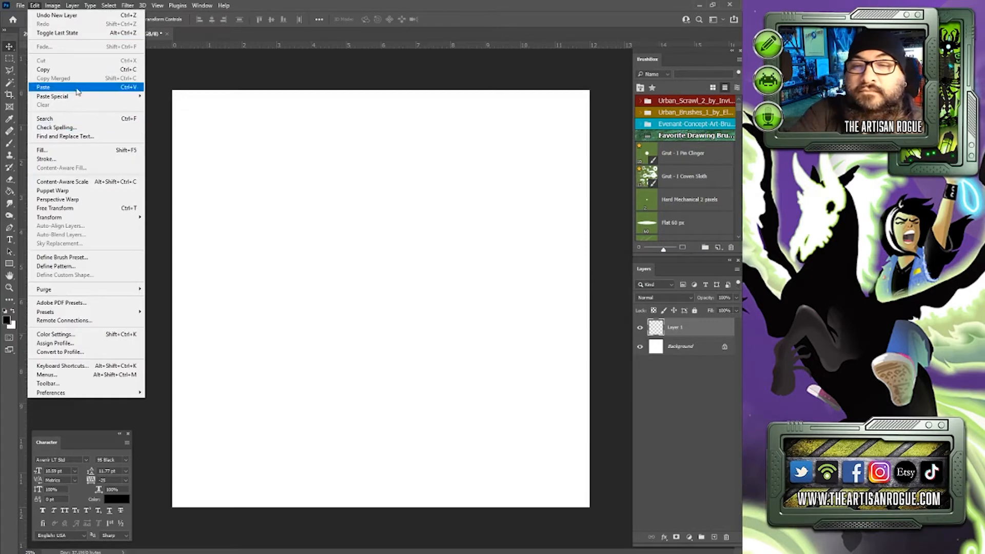
Step: Save the blank document with its empty new layer
mouse_move(21, 5)
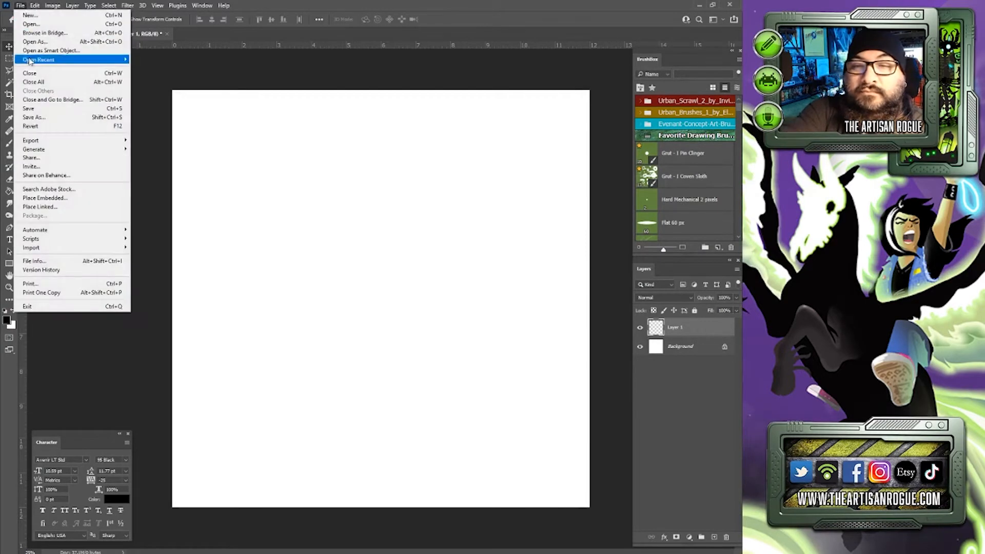
left_click(44, 109)
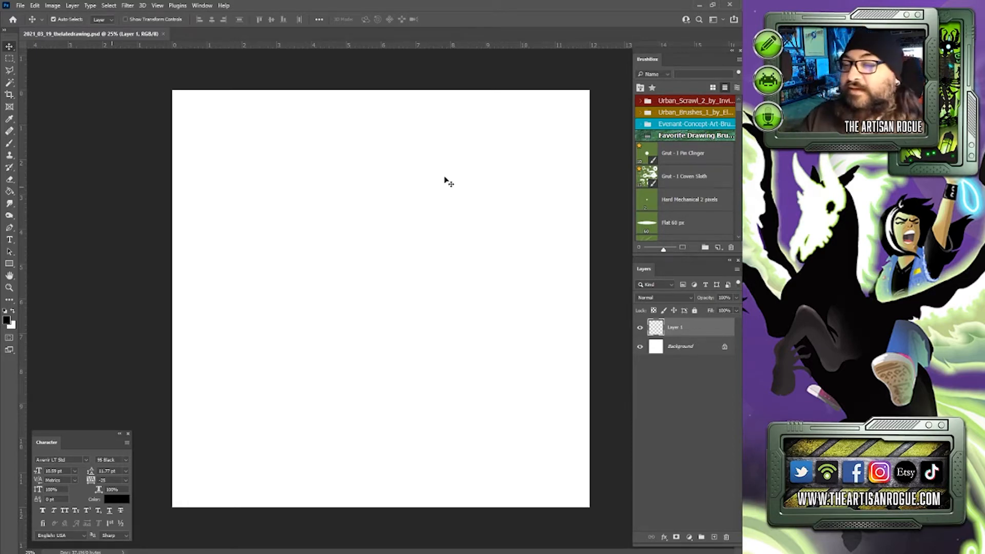
Step: Choose the Brush tool and set the foreground colour to a light sky blue
key("b")
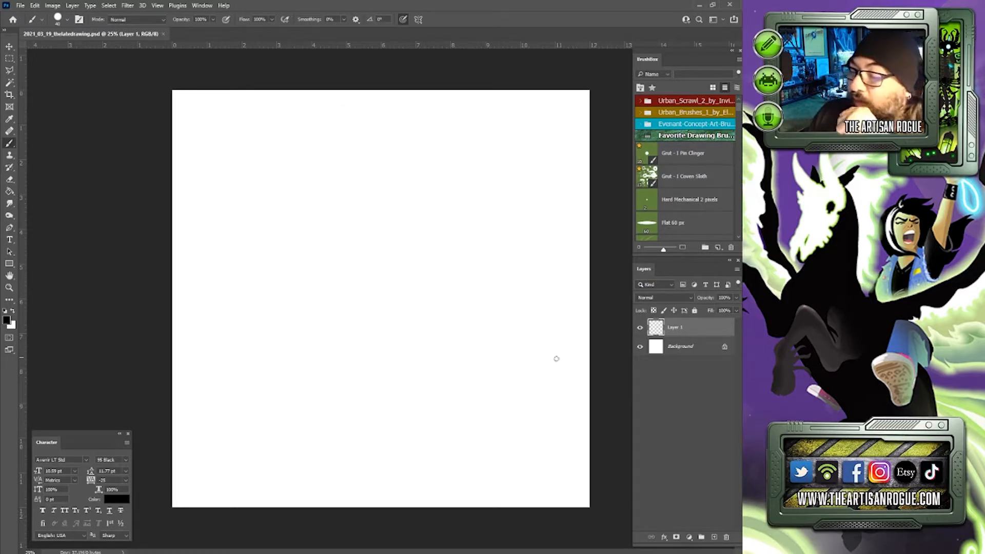
left_click(7, 321)
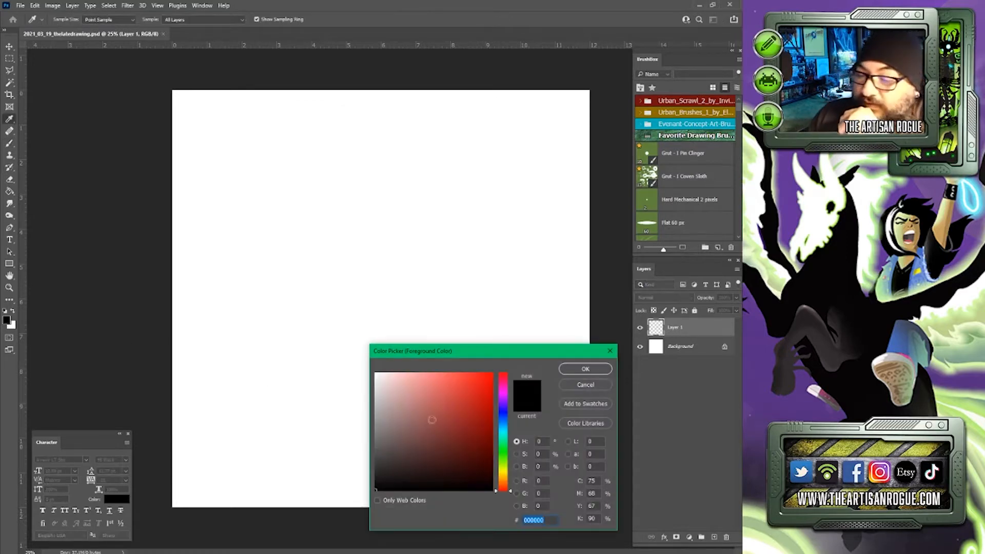
left_click(500, 431)
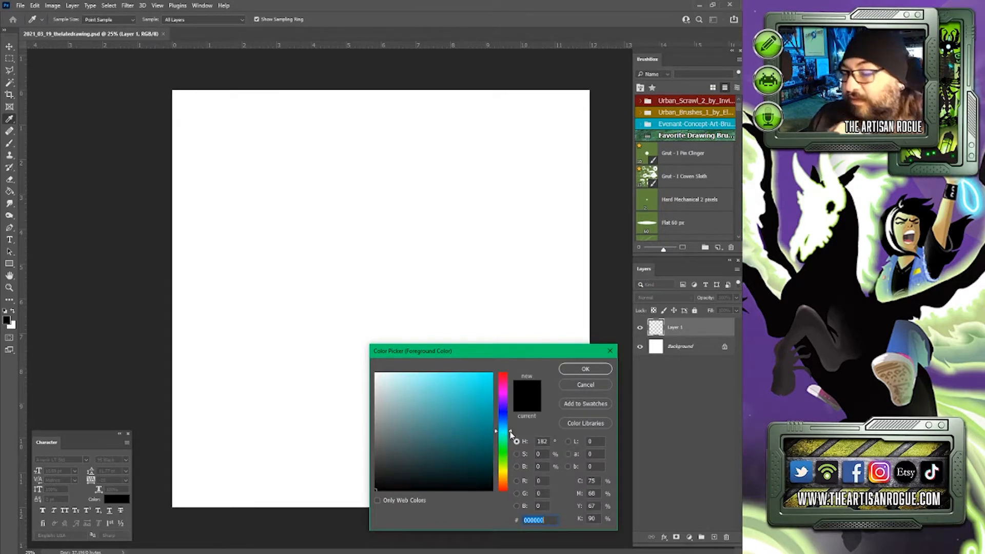
left_click(424, 391)
left_click_drag(510, 433, 511, 425)
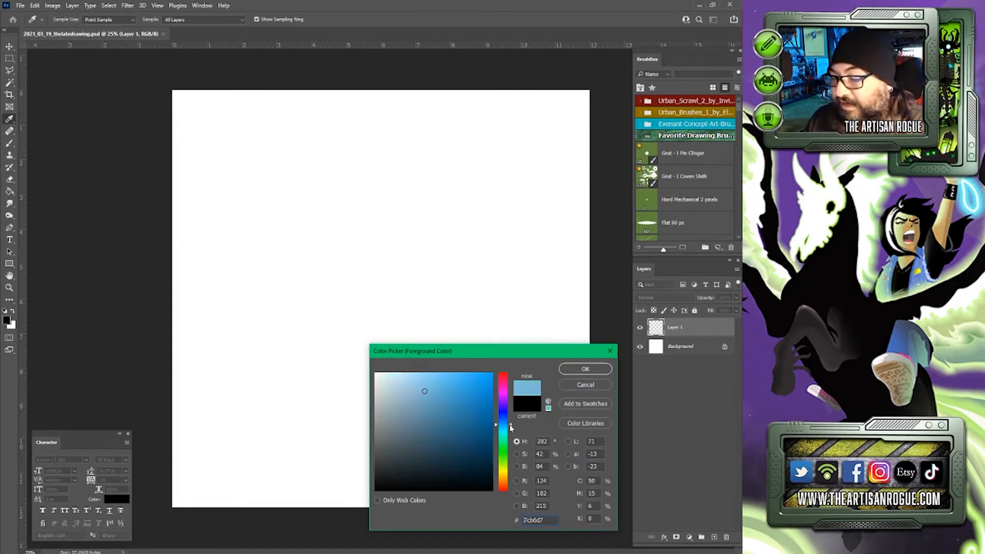
left_click(407, 373)
left_click(586, 369)
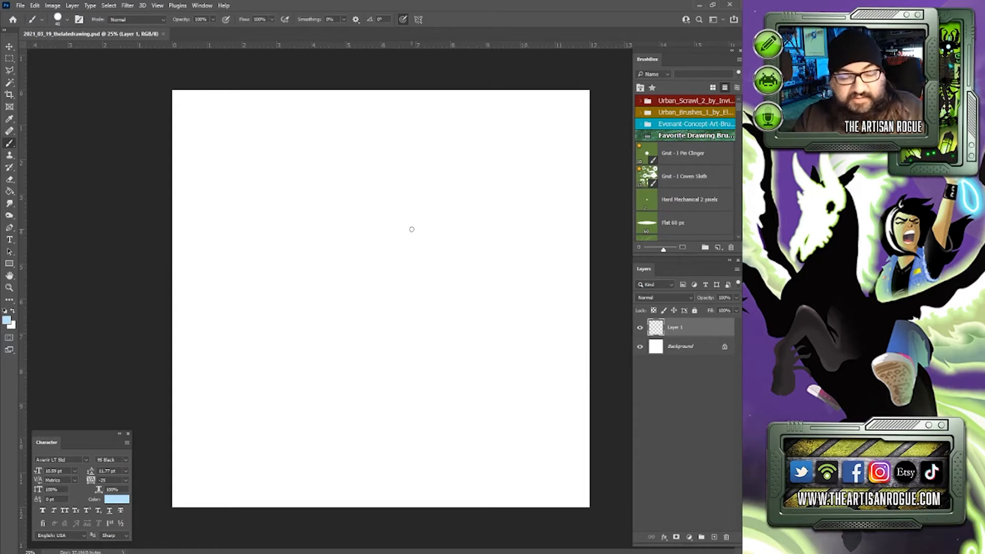
Step: Reduce the brush size and sketch a narrow spire on a jagged base tapering downward near the canvas's lower-right corner
key("bracketleft")
key("bracketleft")
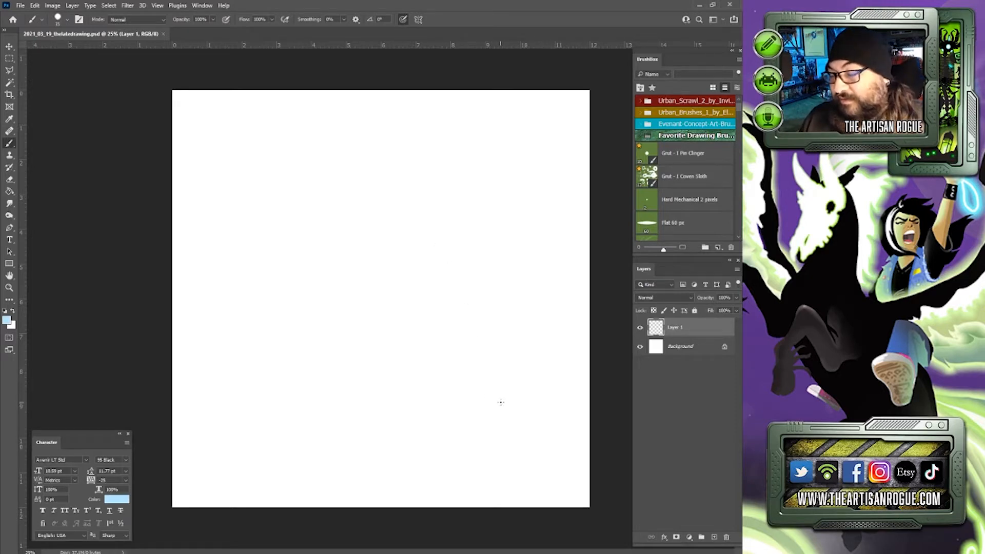
key("bracketleft")
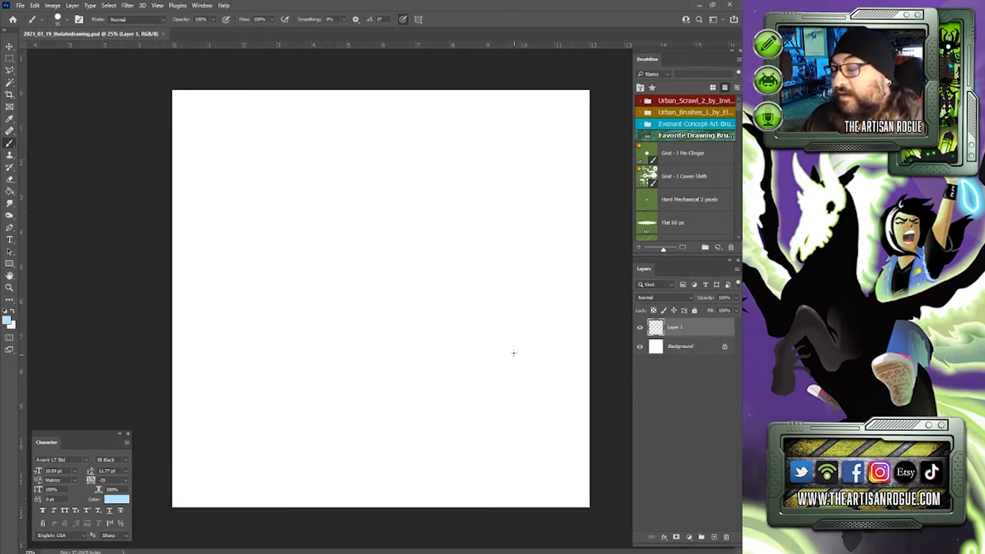
mouse_move(487, 444)
left_mouse_down()
mouse_move(479, 396)
mouse_move(533, 374)
mouse_move(531, 396)
mouse_move(550, 385)
mouse_move(534, 433)
left_mouse_up()
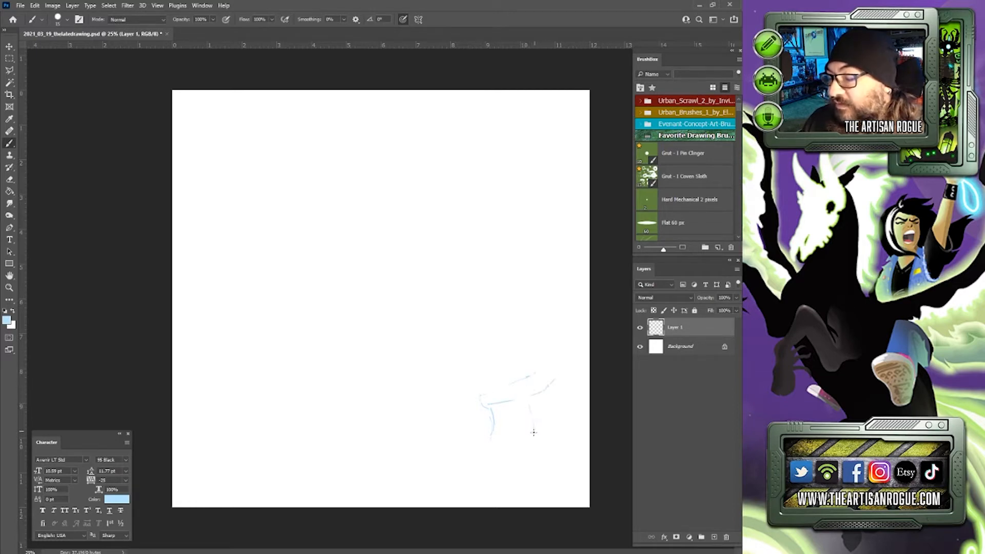
left_click_drag(554, 380, 567, 417)
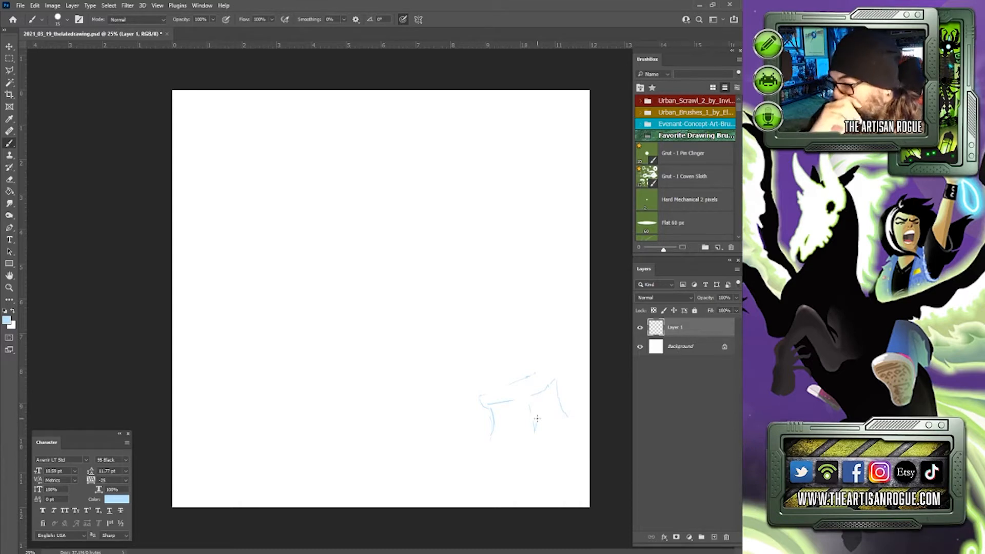
mouse_move(498, 389)
left_mouse_down()
mouse_move(511, 219)
mouse_move(532, 326)
left_mouse_up()
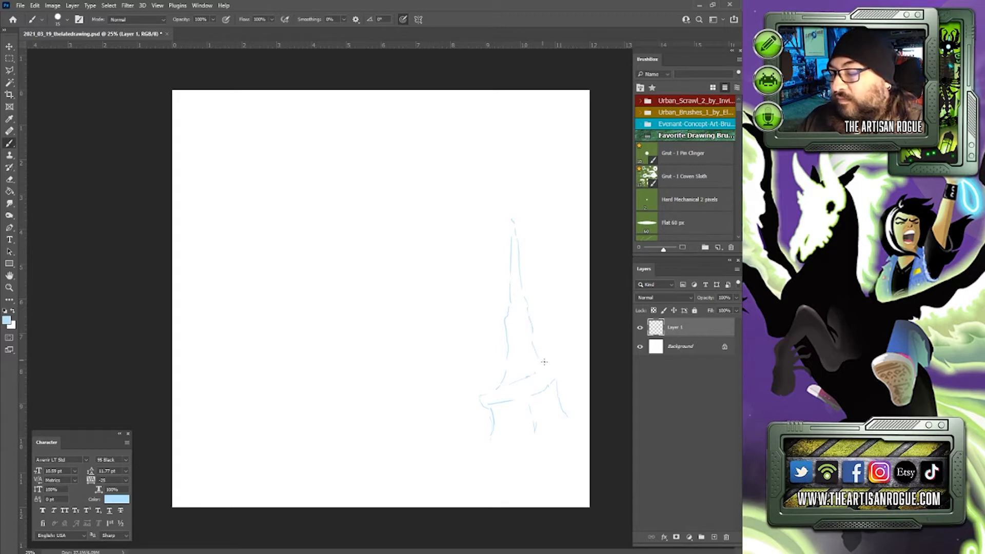
mouse_move(545, 365)
left_mouse_down()
mouse_move(561, 368)
mouse_move(567, 417)
left_mouse_up()
mouse_move(493, 424)
left_mouse_down()
mouse_move(468, 449)
mouse_move(512, 491)
mouse_move(533, 497)
mouse_move(584, 418)
mouse_move(559, 409)
left_mouse_up()
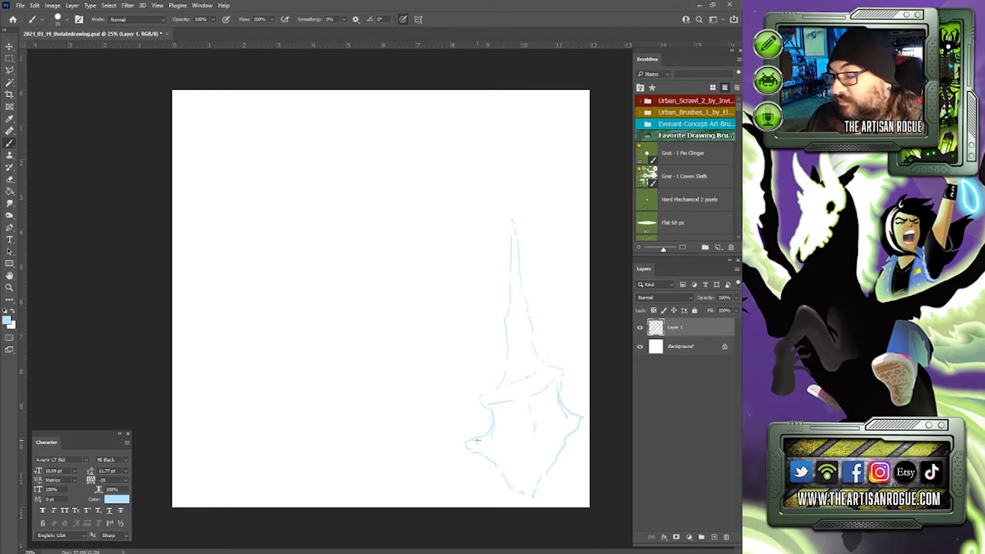
left_click_drag(467, 441, 552, 437)
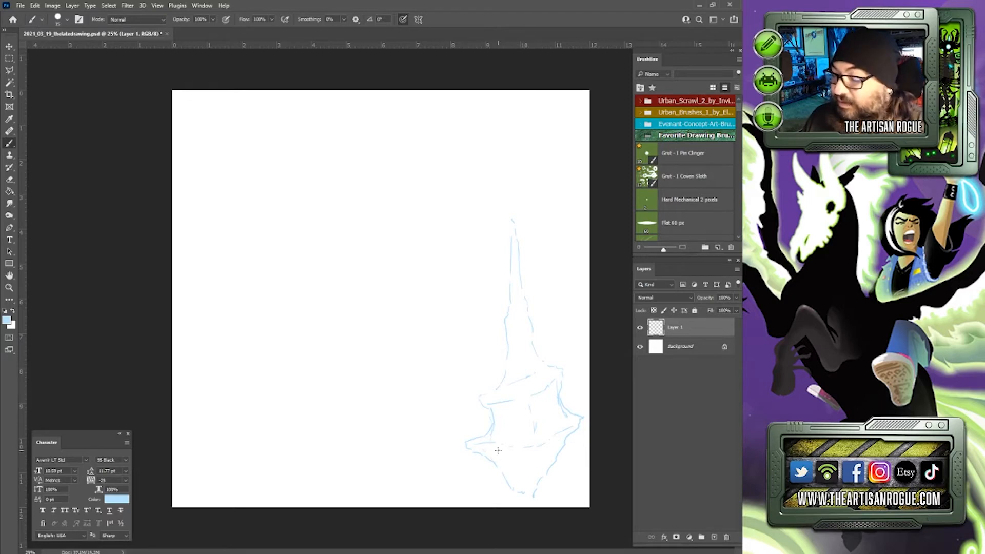
mouse_move(498, 450)
left_mouse_down()
mouse_move(514, 468)
mouse_move(520, 452)
mouse_move(521, 488)
left_mouse_up()
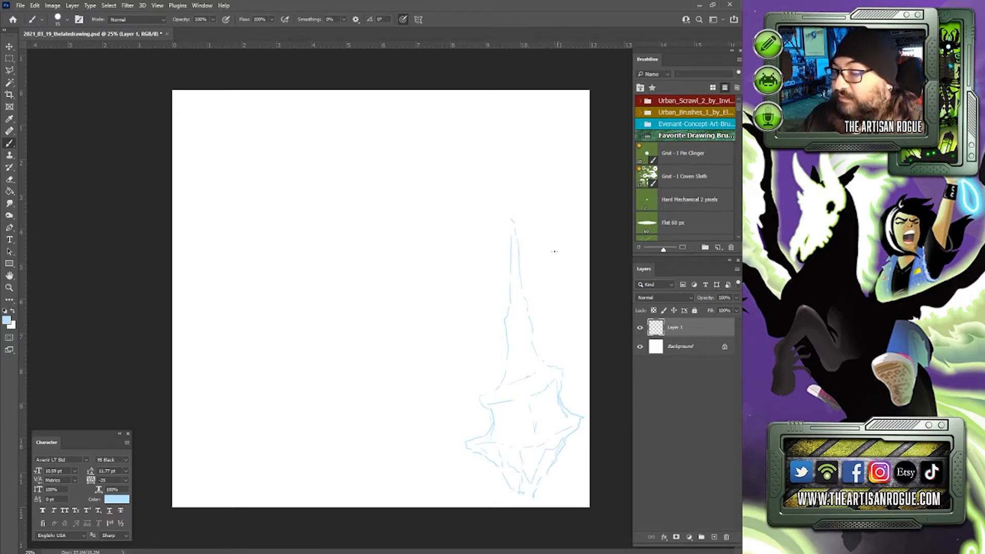
Step: Add a taller second spire behind the first, sketch curved horns on both sides of the base, and reinforce the shorter spire's outline
left_click_drag(537, 313, 530, 269)
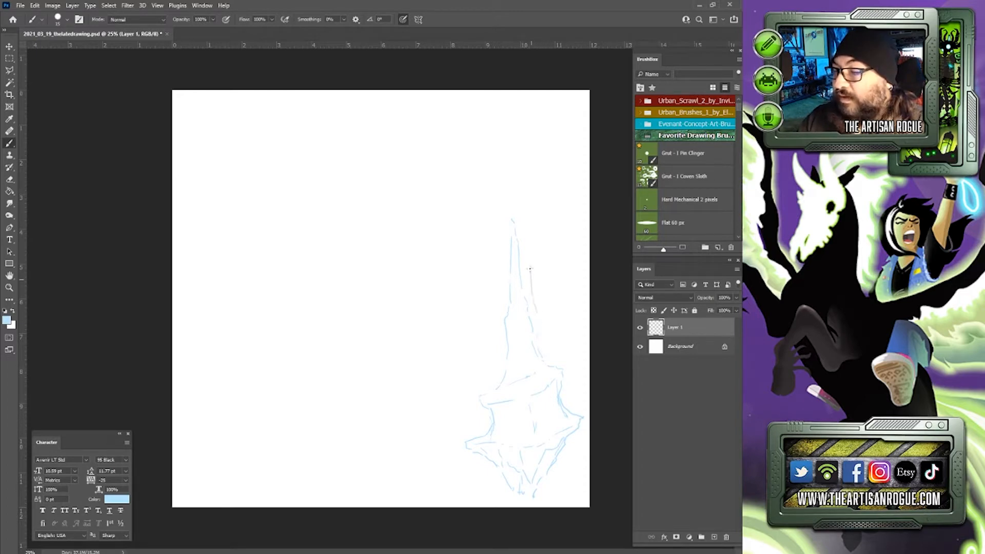
mouse_move(530, 196)
left_mouse_down()
mouse_move(528, 154)
mouse_move(524, 298)
mouse_move(559, 368)
mouse_move(548, 355)
mouse_move(561, 335)
mouse_move(563, 391)
mouse_move(577, 373)
mouse_move(580, 395)
mouse_move(580, 375)
mouse_move(565, 399)
left_mouse_up()
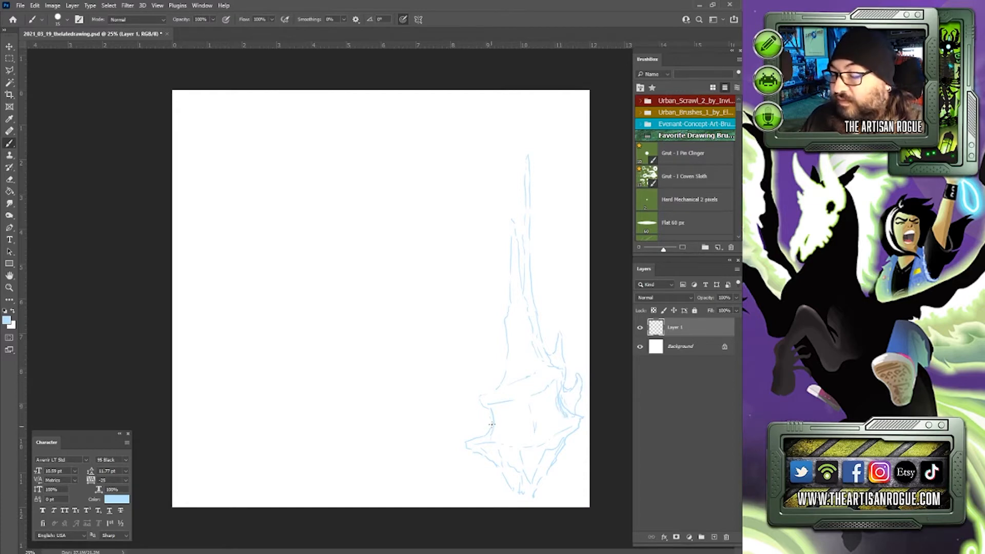
mouse_move(488, 425)
left_mouse_down()
mouse_move(470, 395)
mouse_move(474, 373)
left_mouse_up()
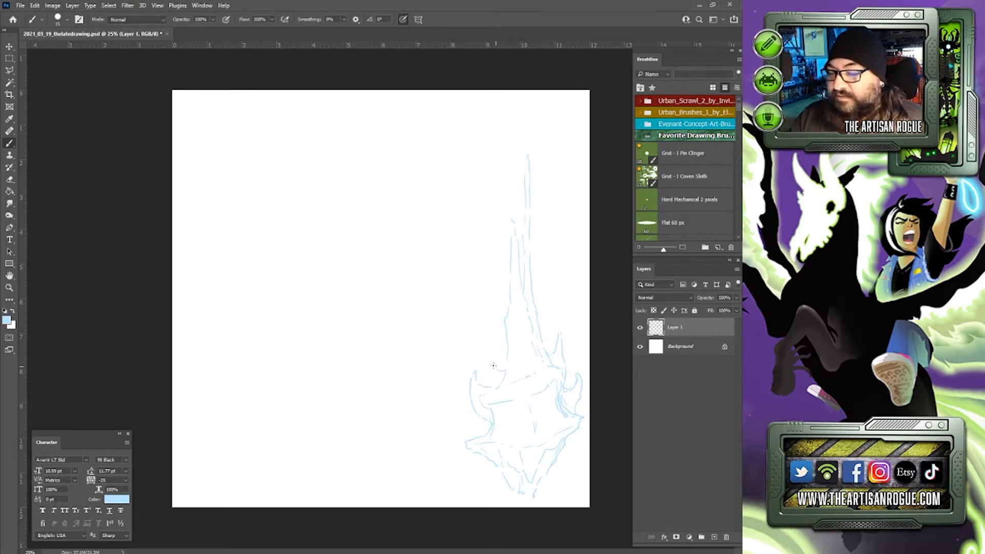
left_click_drag(493, 366, 501, 381)
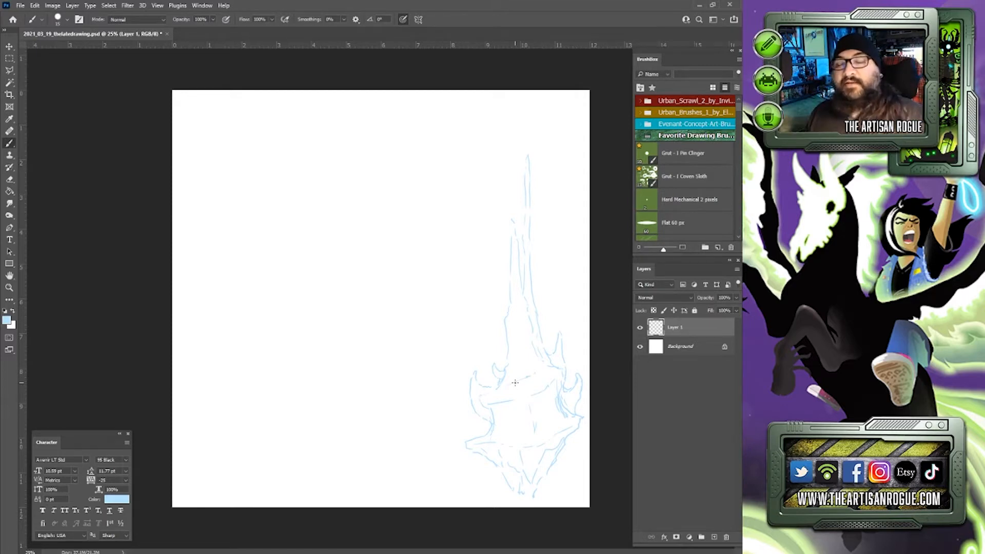
left_click_drag(550, 354, 566, 345)
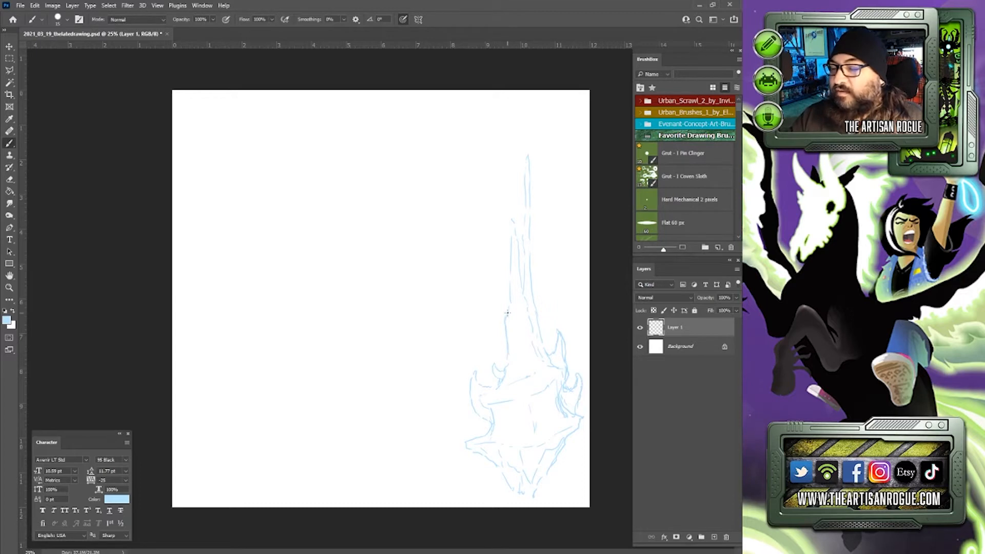
left_click_drag(508, 305, 511, 230)
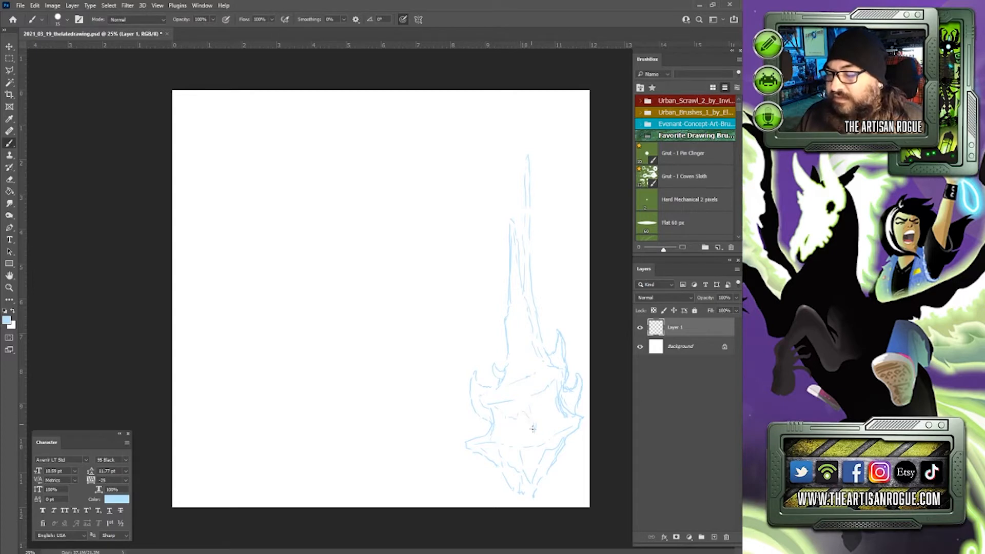
Step: Shade the base with diagonal hatching beneath the rim and along its lower tapering facets
left_click_drag(494, 407, 530, 414)
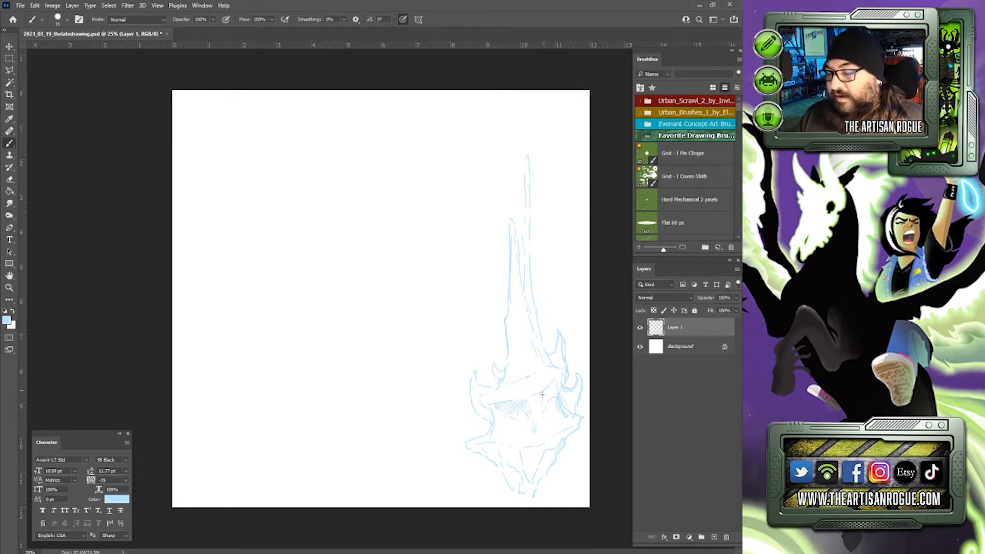
left_click_drag(543, 395, 558, 385)
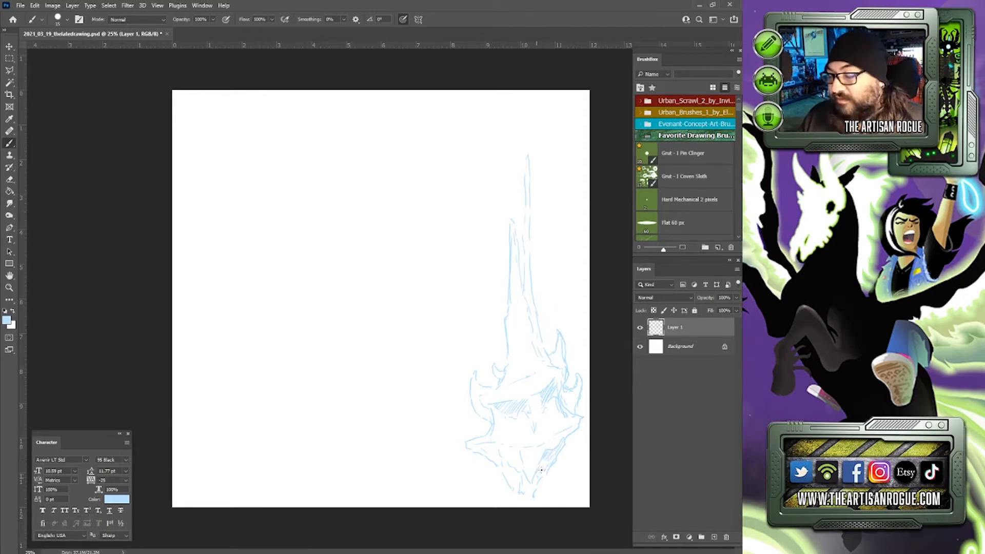
mouse_move(520, 485)
left_mouse_down()
mouse_move(526, 477)
mouse_move(523, 491)
mouse_move(507, 468)
mouse_move(521, 488)
left_mouse_up()
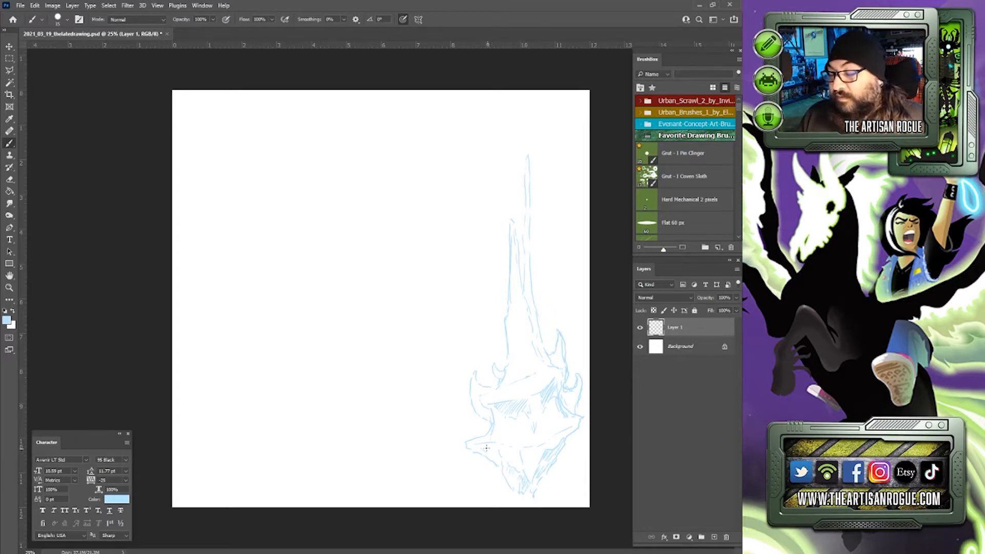
left_click_drag(487, 448, 495, 452)
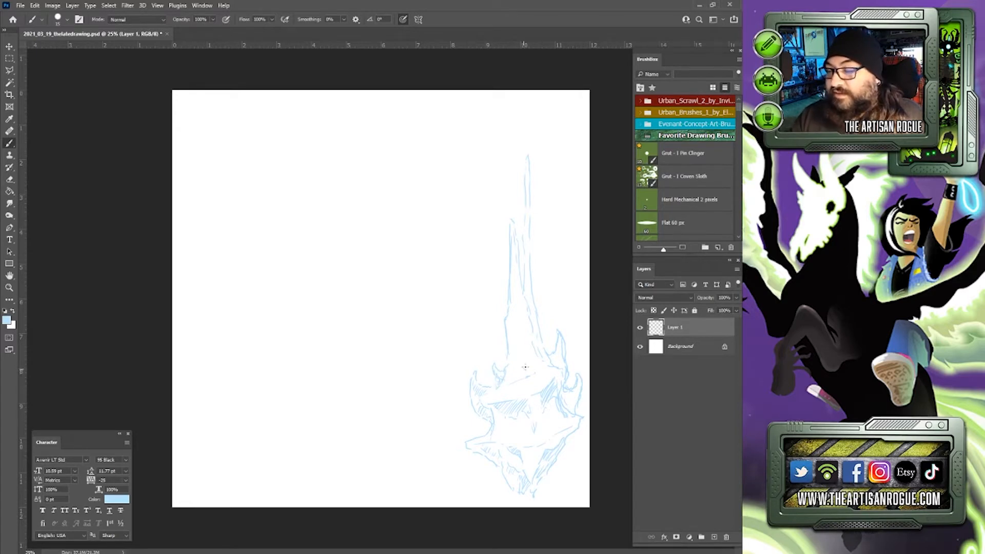
Step: Add hatching and texture lines to both spires and the horns beside the base
left_click_drag(519, 307, 536, 369)
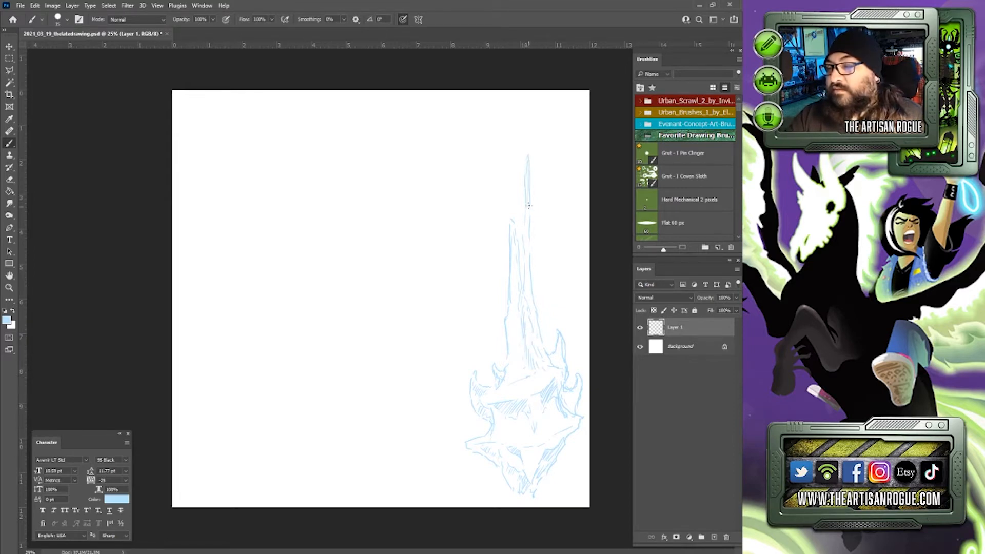
mouse_move(528, 207)
left_mouse_down()
mouse_move(530, 310)
mouse_move(559, 375)
left_mouse_up()
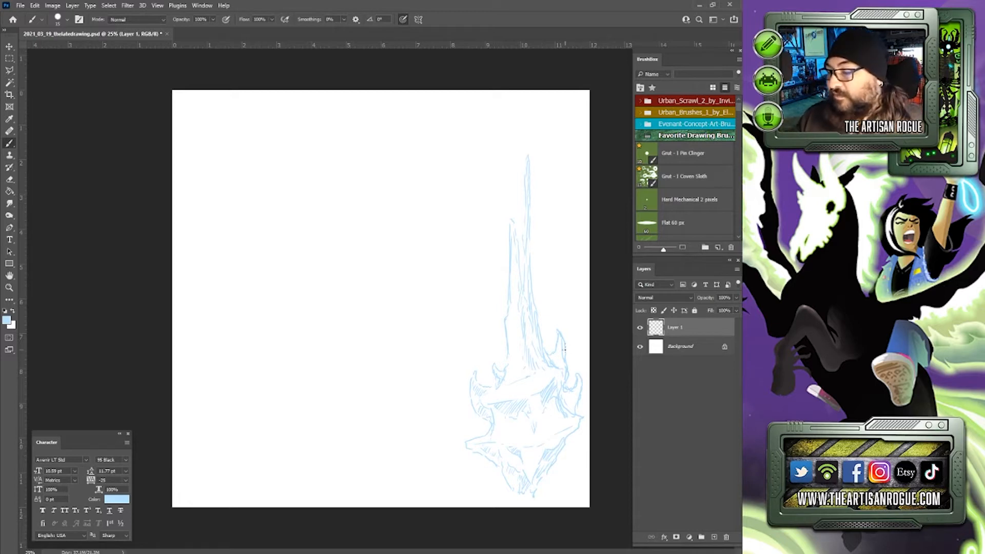
mouse_move(562, 343)
left_mouse_down()
mouse_move(562, 370)
mouse_move(578, 389)
mouse_move(571, 414)
mouse_move(576, 401)
left_mouse_up()
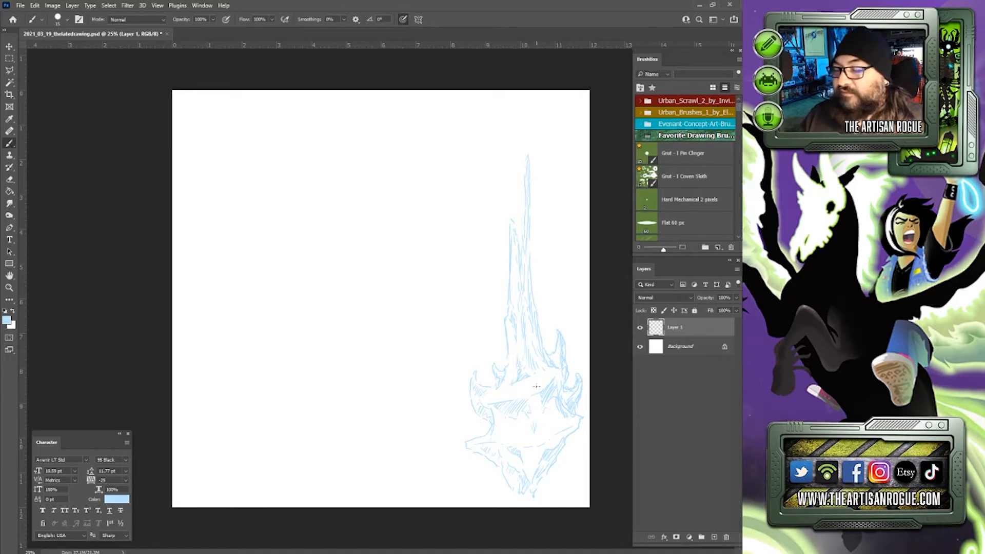
Step: Save the document with the first spire sketch
left_click(20, 5)
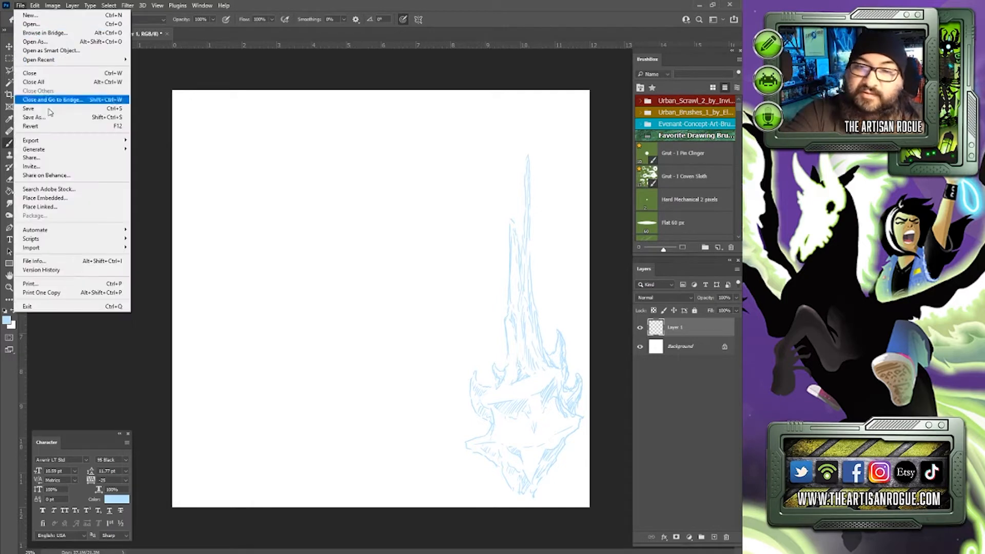
left_click(63, 110)
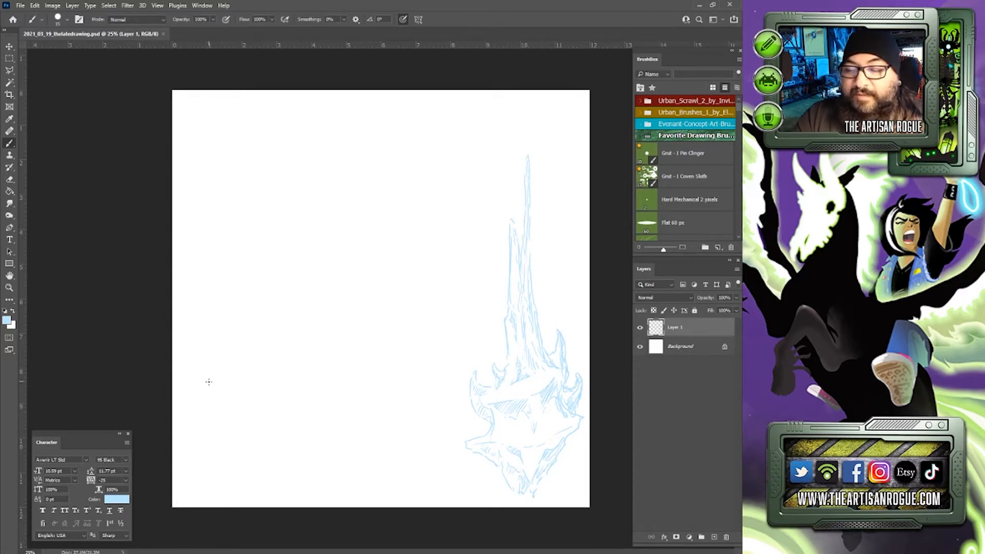
Step: Sketch a second structure near the canvas's left edge: a tall spire, a shorter one behind it, curved horns and a tapering pointed base
mouse_move(207, 378)
left_mouse_down()
mouse_move(221, 342)
mouse_move(222, 118)
mouse_move(245, 325)
left_mouse_up()
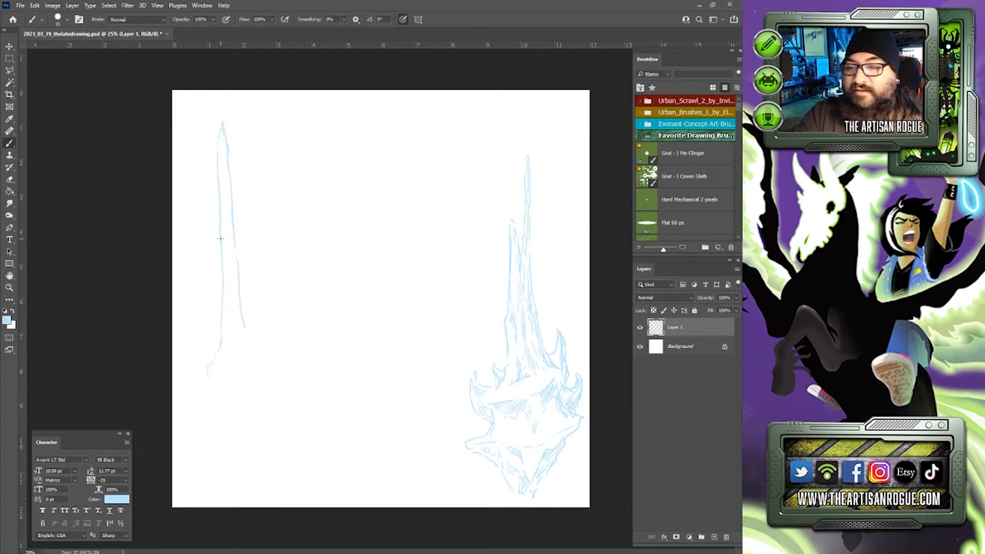
mouse_move(205, 359)
left_mouse_down()
mouse_move(210, 204)
mouse_move(257, 345)
mouse_move(187, 378)
left_mouse_up()
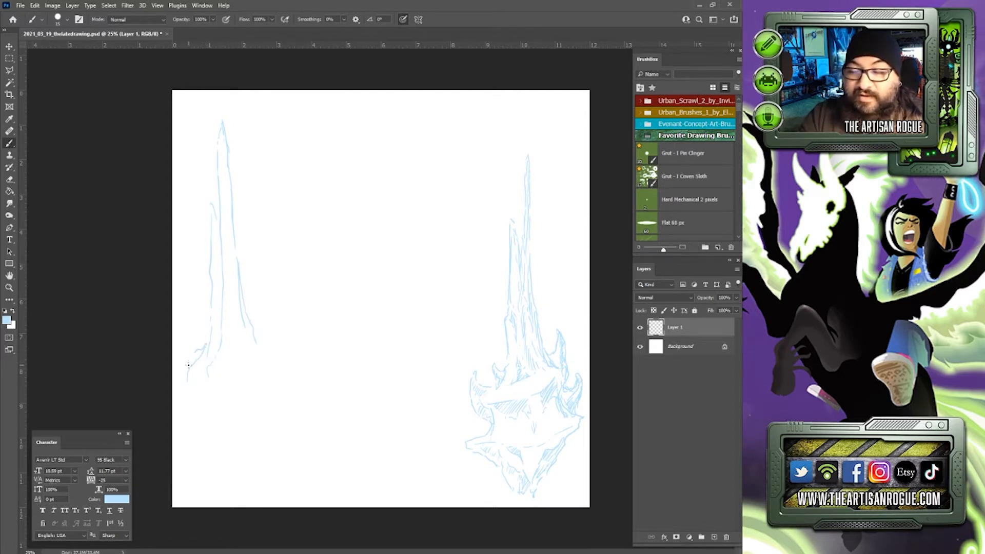
mouse_move(186, 359)
left_mouse_down()
mouse_move(194, 306)
mouse_move(195, 336)
left_mouse_up()
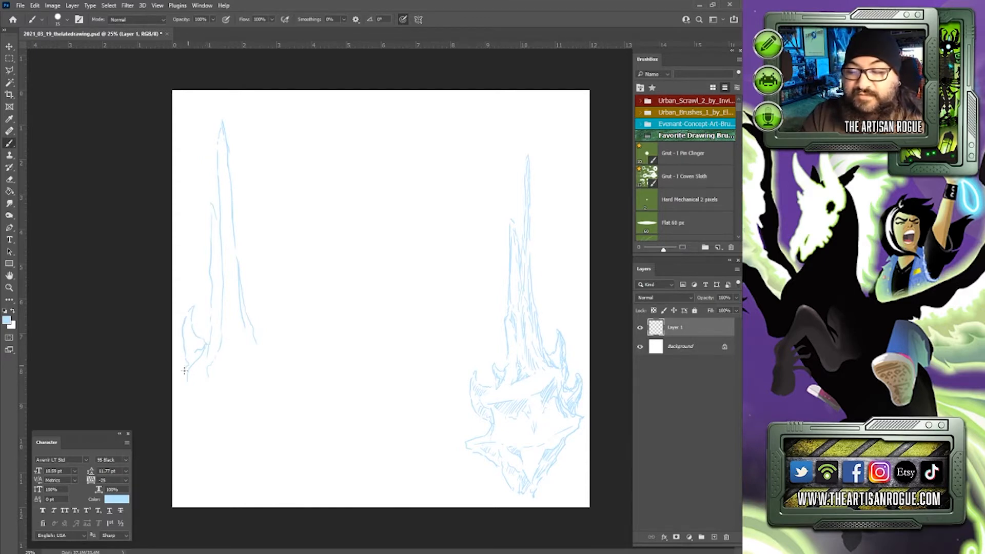
mouse_move(188, 388)
left_mouse_down()
mouse_move(252, 497)
mouse_move(259, 454)
mouse_move(291, 421)
left_mouse_up()
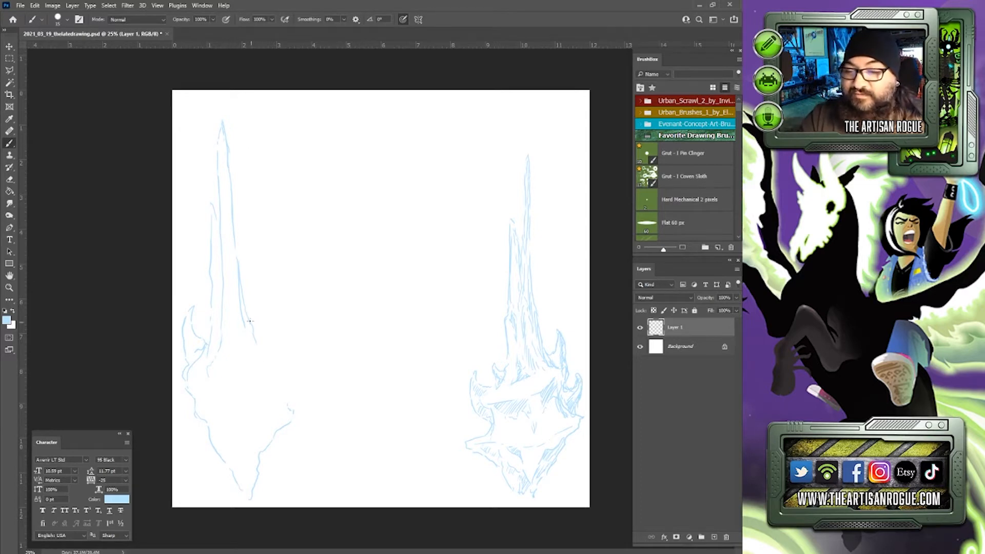
mouse_move(250, 321)
left_mouse_down()
mouse_move(263, 324)
mouse_move(267, 311)
mouse_move(268, 353)
left_mouse_up()
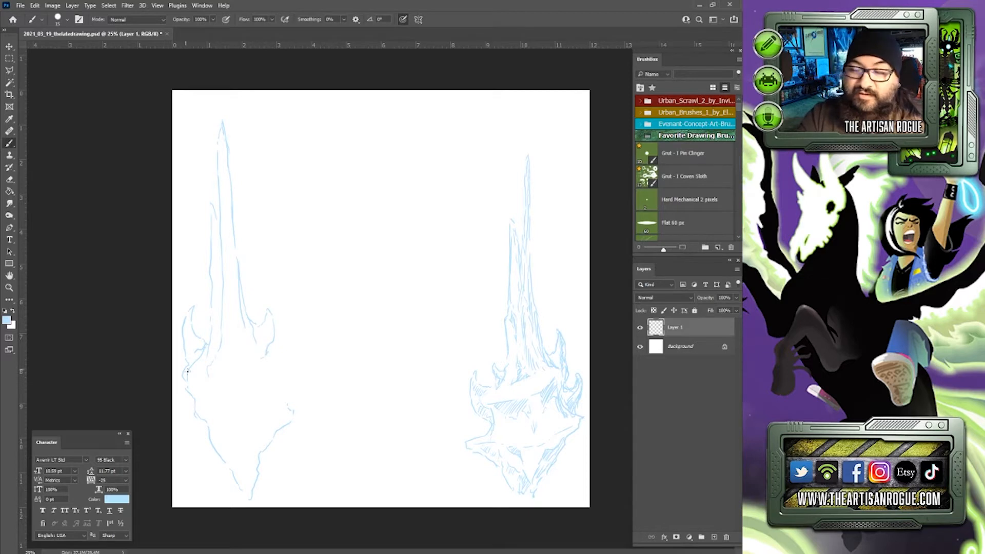
Step: Draw the left structure's base facets and jagged rim, and close its right side with another curved horn
mouse_move(188, 372)
left_mouse_down()
mouse_move(181, 391)
mouse_move(226, 456)
left_mouse_up()
mouse_move(210, 424)
left_mouse_down()
mouse_move(226, 457)
mouse_move(232, 448)
mouse_move(246, 463)
mouse_move(250, 492)
mouse_move(246, 442)
mouse_move(264, 412)
mouse_move(273, 428)
mouse_move(273, 440)
mouse_move(260, 410)
mouse_move(221, 411)
mouse_move(229, 431)
mouse_move(228, 413)
mouse_move(246, 434)
left_mouse_up()
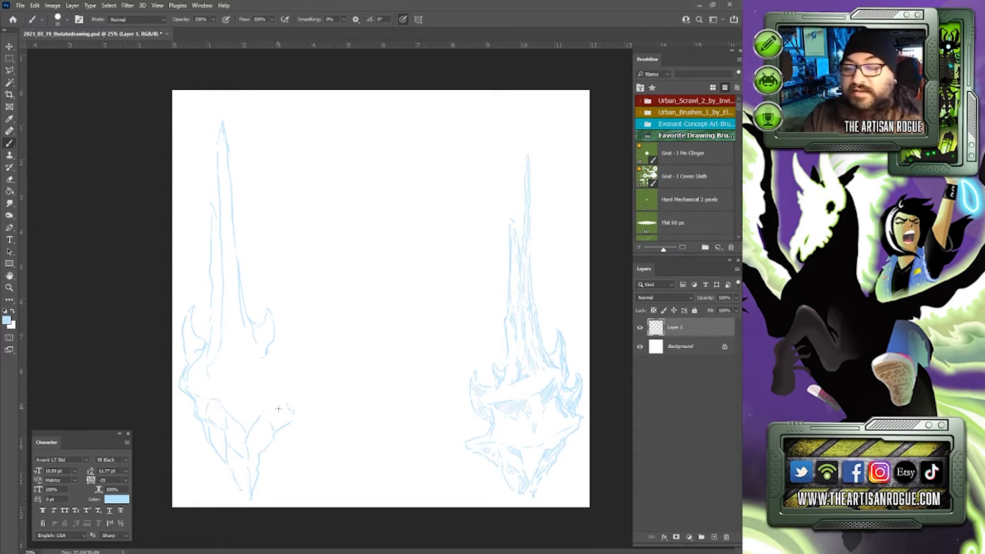
mouse_move(278, 409)
left_mouse_down()
mouse_move(280, 400)
mouse_move(290, 418)
left_mouse_up()
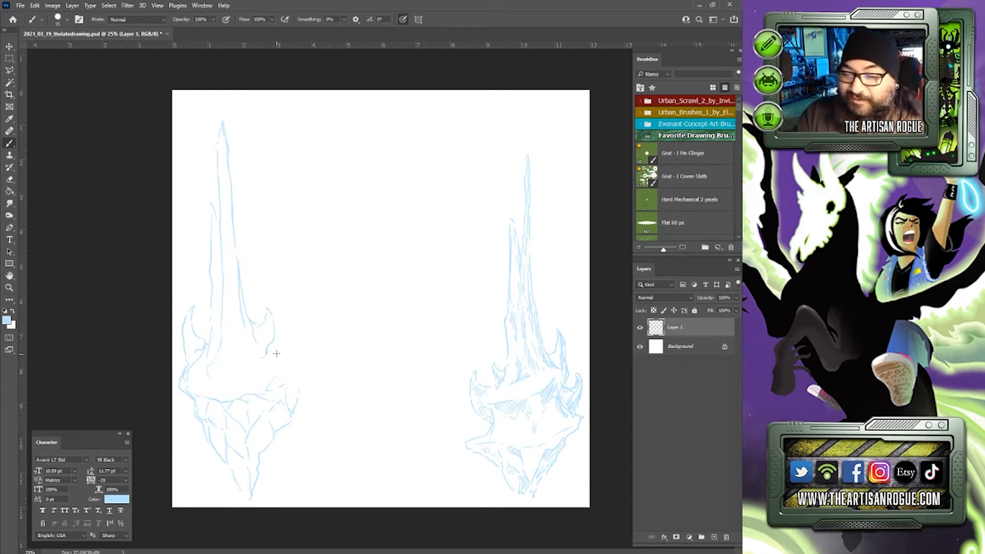
mouse_move(270, 351)
left_mouse_down()
mouse_move(290, 332)
mouse_move(295, 366)
mouse_move(307, 366)
mouse_move(290, 404)
left_mouse_up()
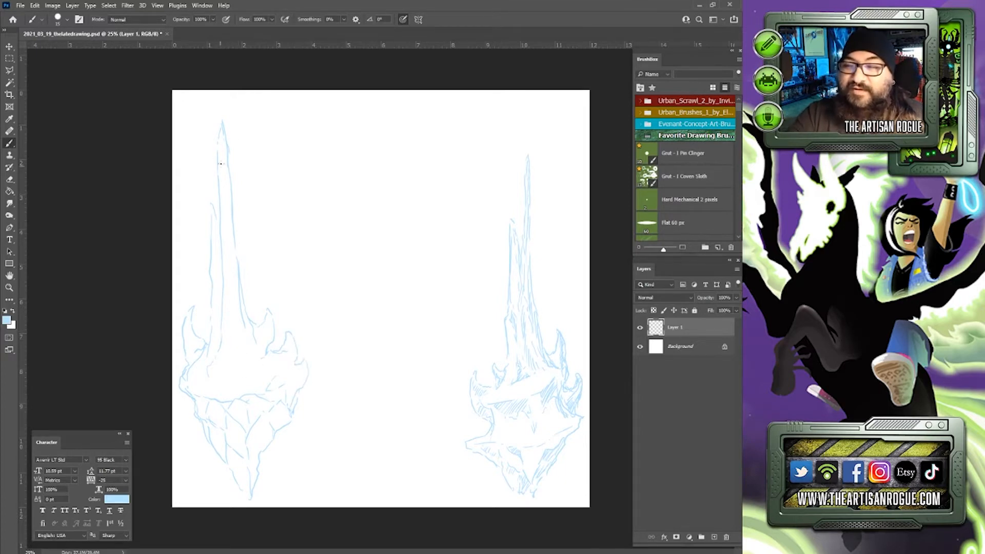
Step: Add an inner ridge line to the left structure's tall spire and an extra horn with contour lines beside its left horn
left_click_drag(222, 159, 232, 248)
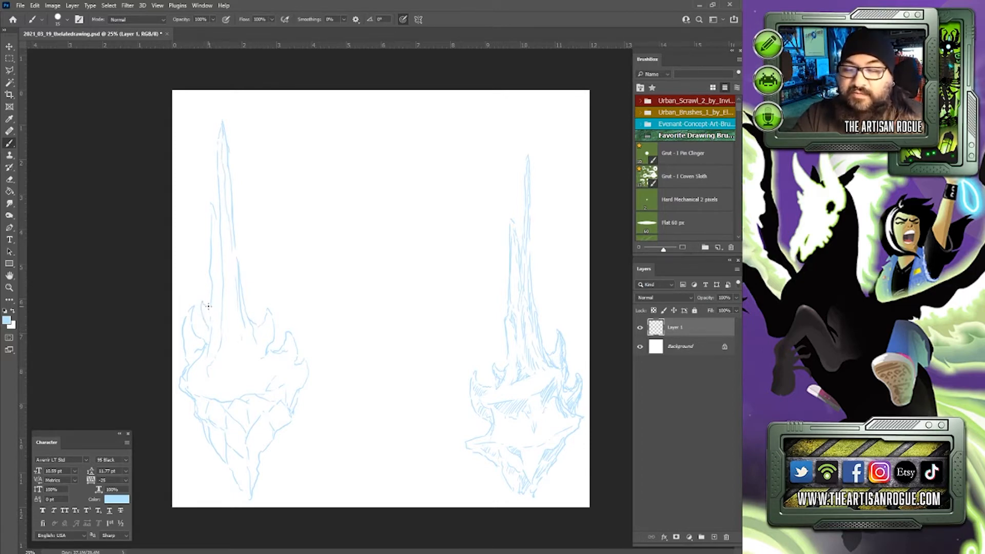
mouse_move(208, 306)
left_mouse_down()
mouse_move(200, 291)
mouse_move(204, 324)
left_mouse_up()
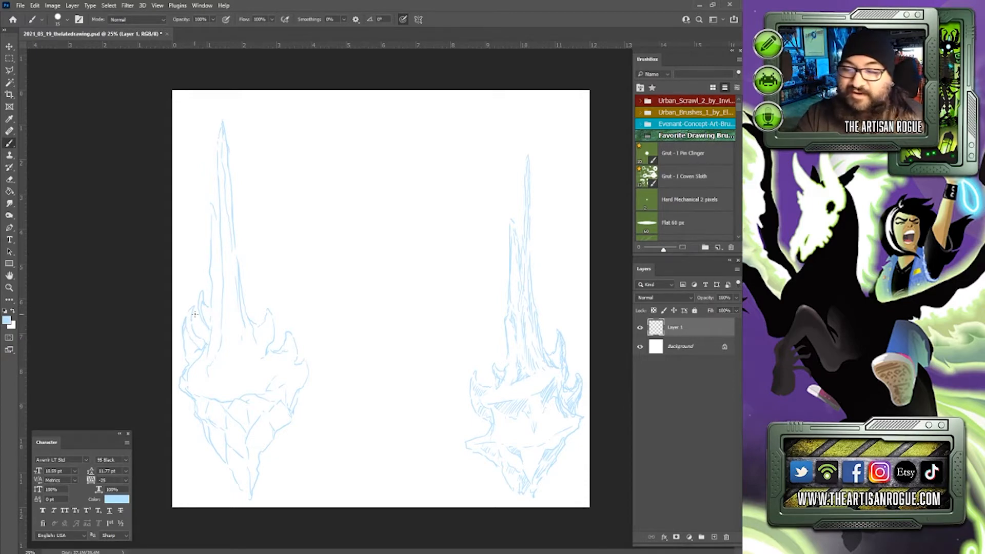
mouse_move(190, 310)
left_mouse_down()
mouse_move(189, 338)
mouse_move(199, 343)
left_mouse_up()
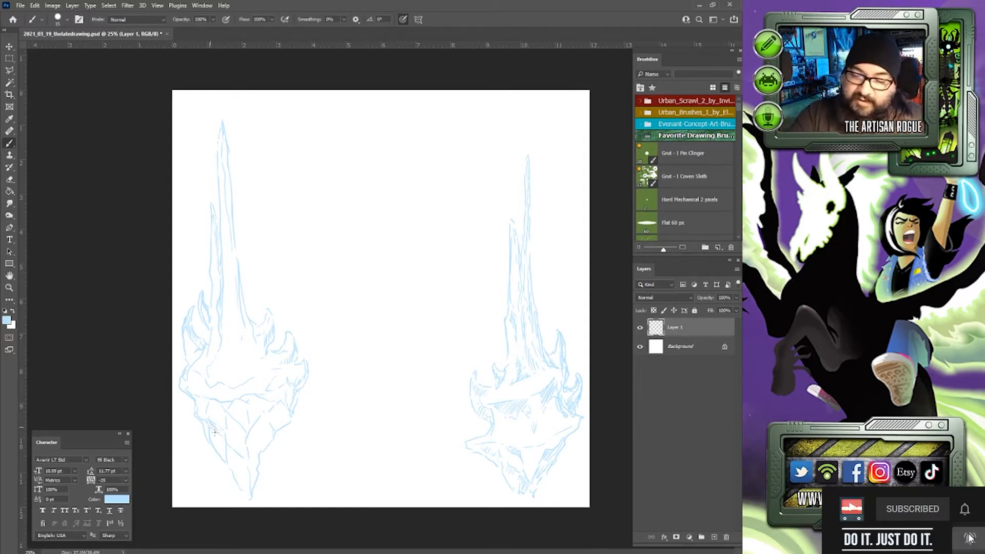
Step: Hatch the left-hand facets of the left structure's tapering base down to the tip
left_click_drag(210, 432, 221, 443)
mouse_move(211, 437)
left_mouse_down()
mouse_move(226, 455)
mouse_move(234, 431)
mouse_move(238, 448)
mouse_move(231, 424)
left_mouse_up()
left_click_drag(230, 457, 239, 474)
left_click_drag(237, 480, 244, 488)
left_click_drag(207, 404, 215, 421)
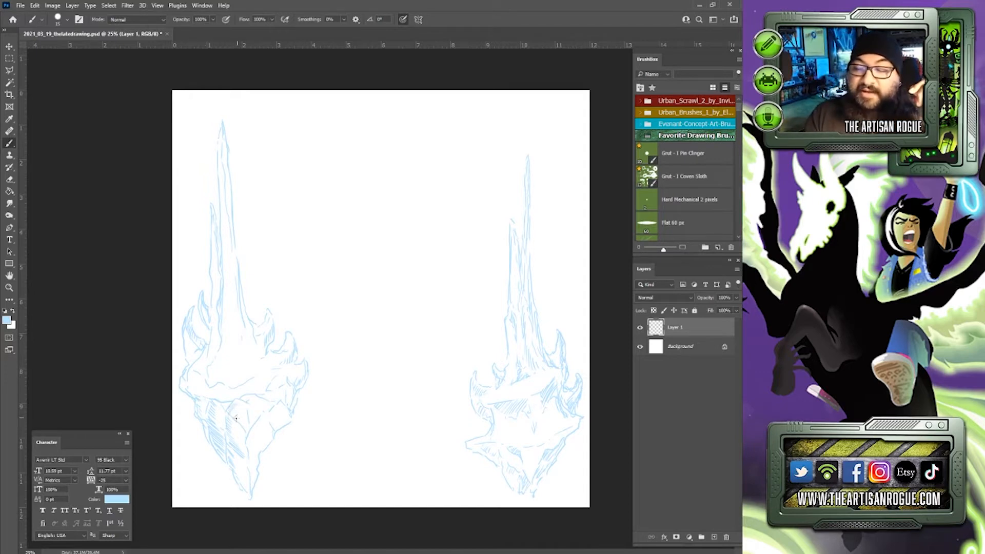
Step: Hatch the right-hand facets of the left structure's base and the area beneath its rim
left_click_drag(257, 433, 250, 446)
left_click_drag(262, 438, 250, 470)
left_click_drag(258, 467, 252, 483)
mouse_move(276, 406)
left_mouse_down()
mouse_move(265, 418)
mouse_move(275, 428)
mouse_move(248, 408)
left_mouse_up()
left_click_drag(262, 399, 258, 410)
mouse_move(271, 404)
left_mouse_down()
mouse_move(262, 413)
mouse_move(276, 396)
mouse_move(293, 403)
left_mouse_up()
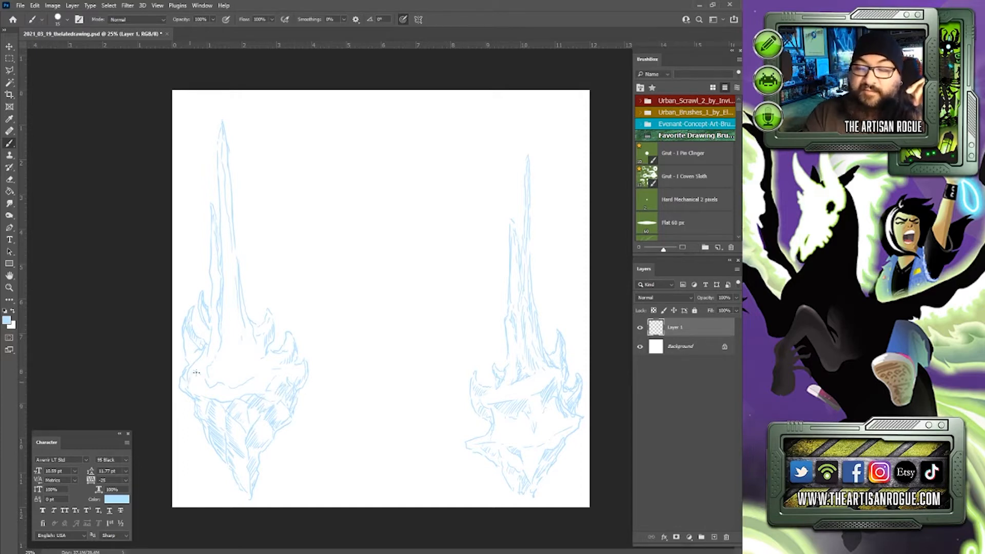
Step: Shade the left structure's rim and the recess at the foot of its tall spire with hatching, and save the document
mouse_move(198, 370)
left_mouse_down()
mouse_move(190, 386)
mouse_move(198, 391)
left_mouse_up()
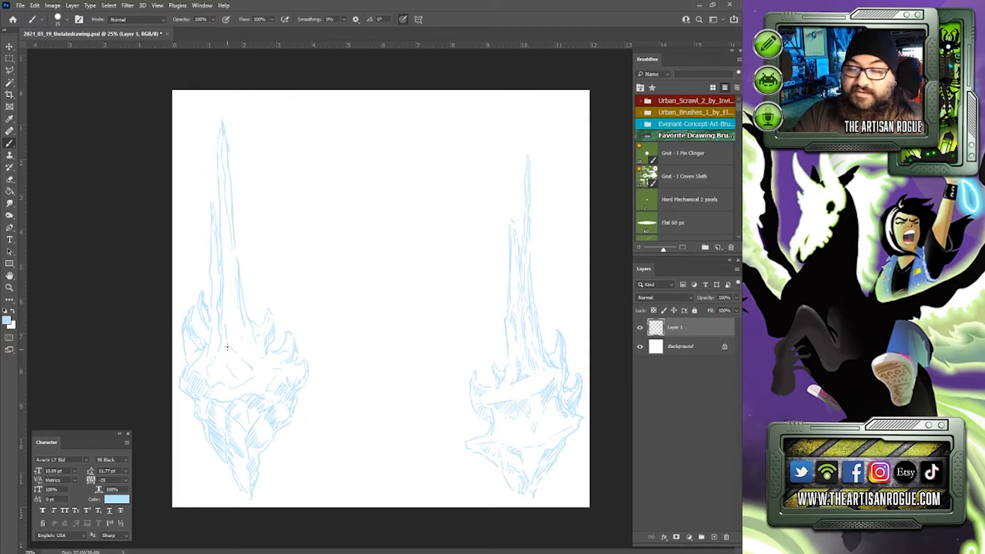
left_click_drag(228, 354, 244, 375)
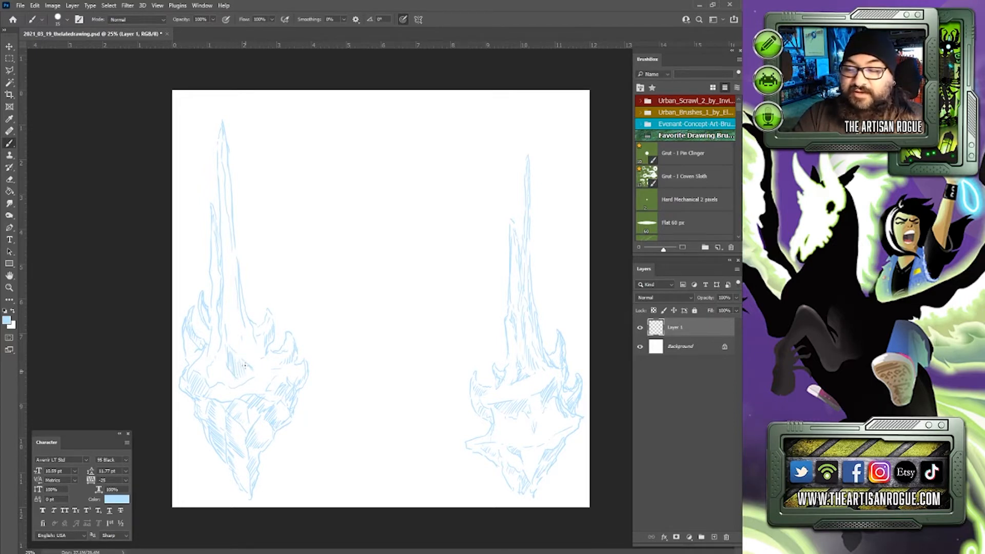
left_click(20, 5)
left_click(53, 108)
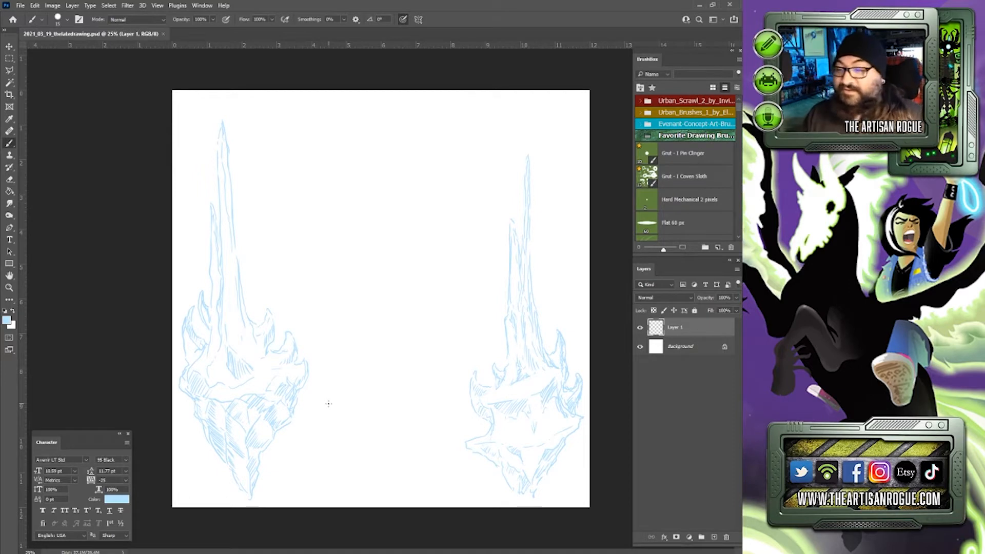
Step: Add hatching along the left structure's tall spire and sketch a textured, shorter third spire to its right
mouse_move(210, 366)
left_mouse_down()
mouse_move(218, 370)
mouse_move(200, 367)
mouse_move(208, 363)
left_mouse_up()
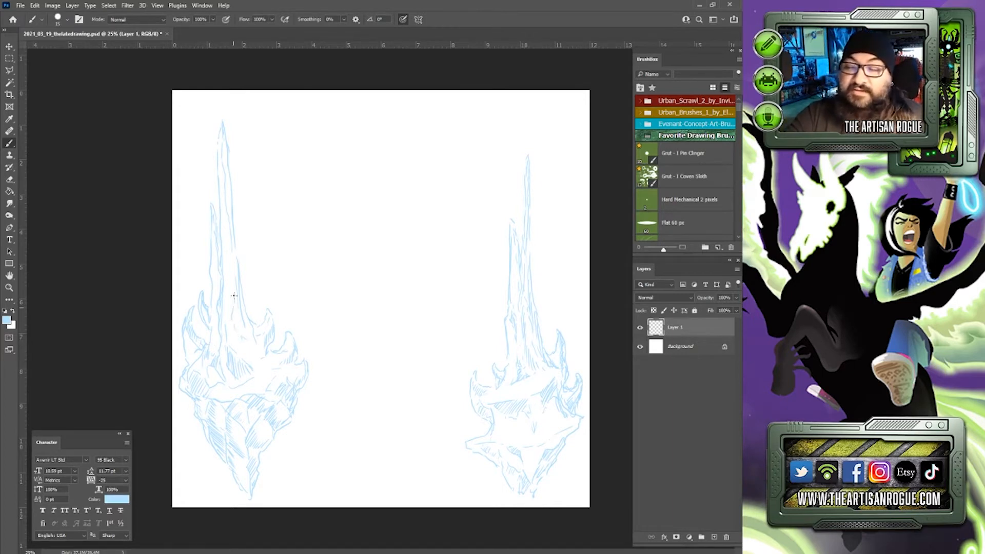
mouse_move(230, 238)
left_mouse_down()
mouse_move(241, 313)
mouse_move(231, 313)
mouse_move(245, 339)
left_mouse_up()
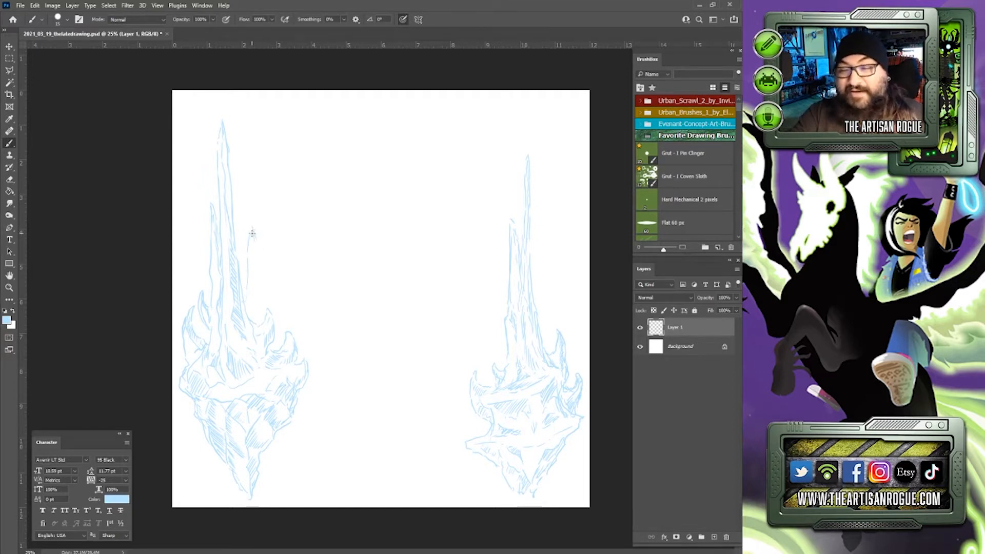
left_click_drag(251, 251, 264, 319)
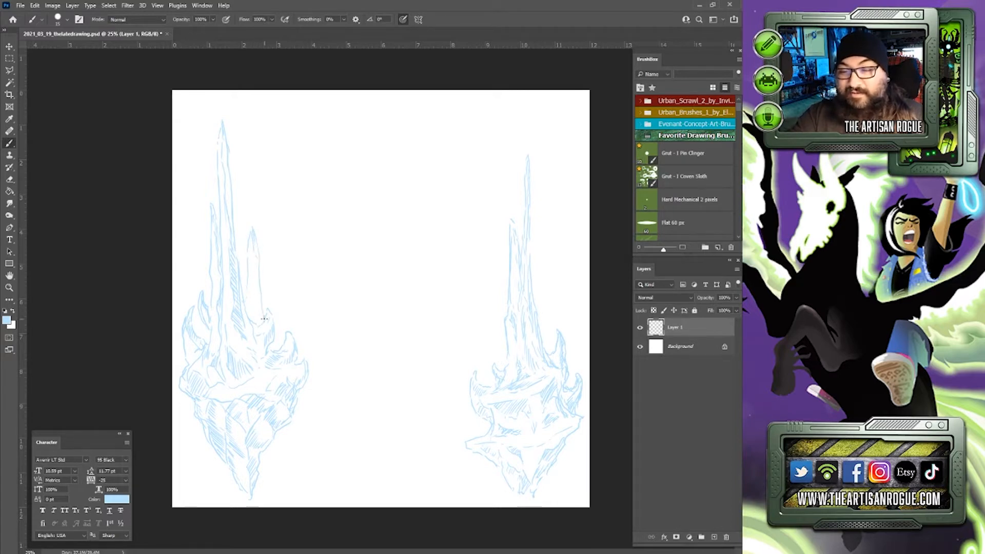
mouse_move(252, 244)
left_mouse_down()
mouse_move(259, 325)
mouse_move(246, 300)
mouse_move(249, 237)
mouse_move(255, 326)
mouse_move(253, 235)
left_mouse_up()
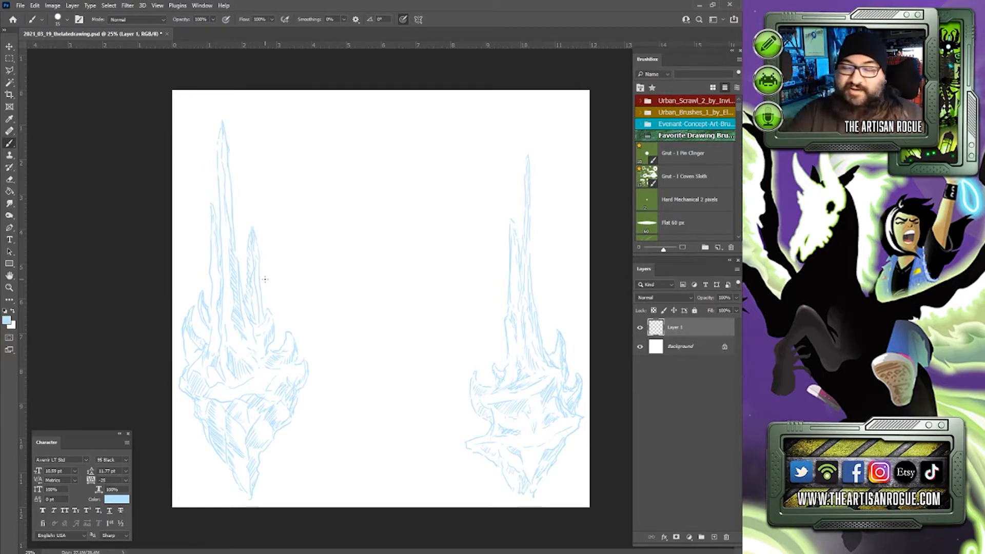
Step: Add shading to the left structure's rim and a slender, hatched third spire to the right structure
mouse_move(240, 389)
left_mouse_down()
mouse_move(229, 397)
mouse_move(245, 393)
left_mouse_up()
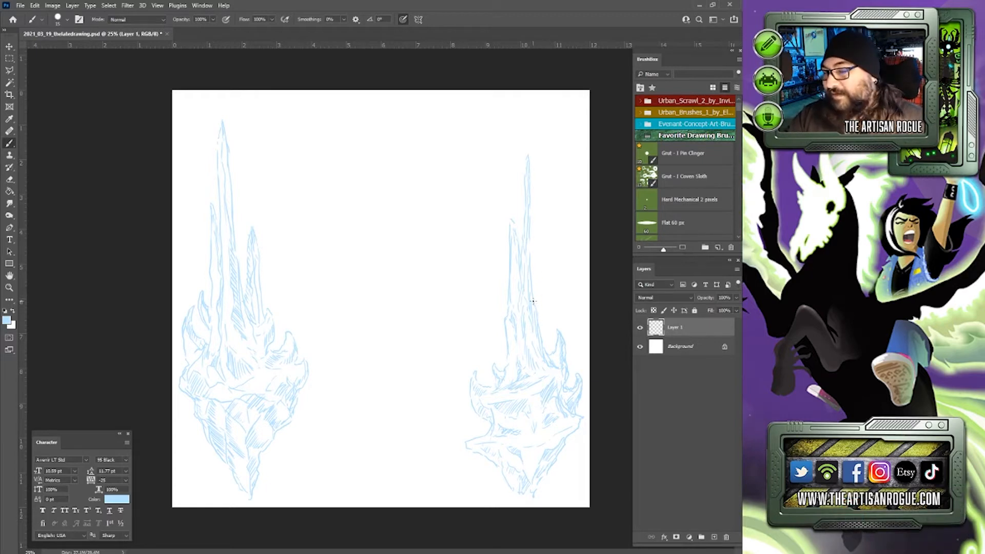
mouse_move(538, 296)
left_mouse_down()
mouse_move(541, 242)
mouse_move(544, 342)
mouse_move(543, 284)
left_mouse_up()
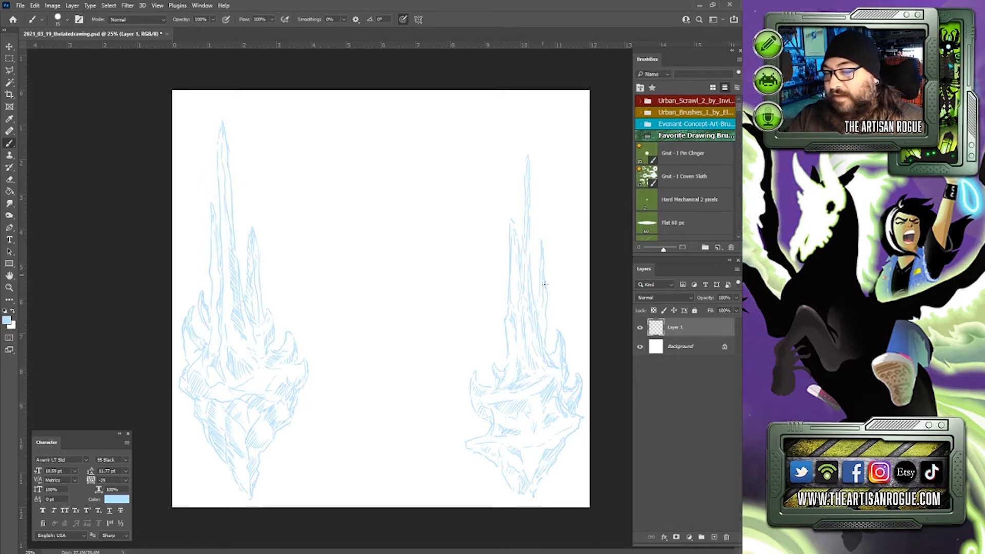
left_click_drag(542, 314, 543, 343)
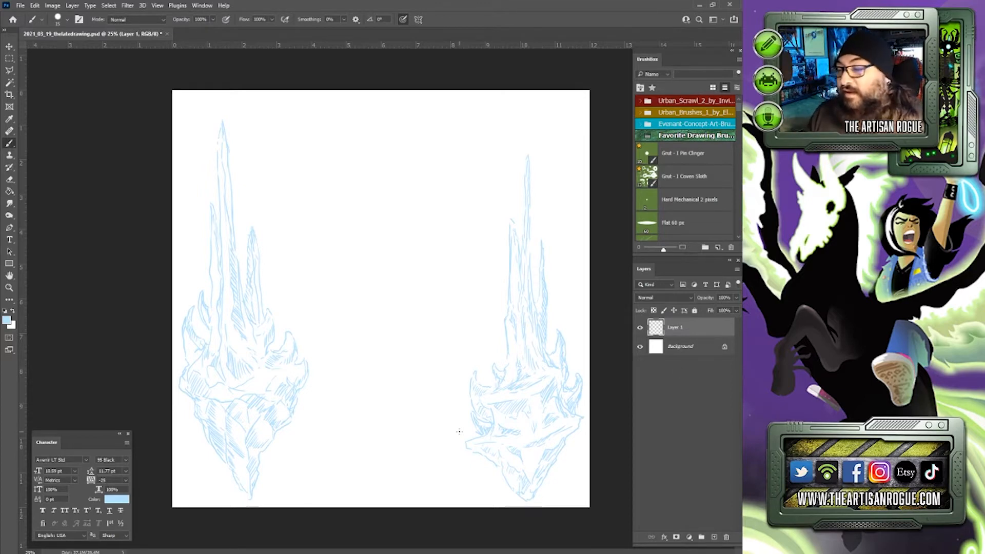
Step: Create a new layer named Layer 2, place it beneath Layer 1, and save the document
left_click(737, 269)
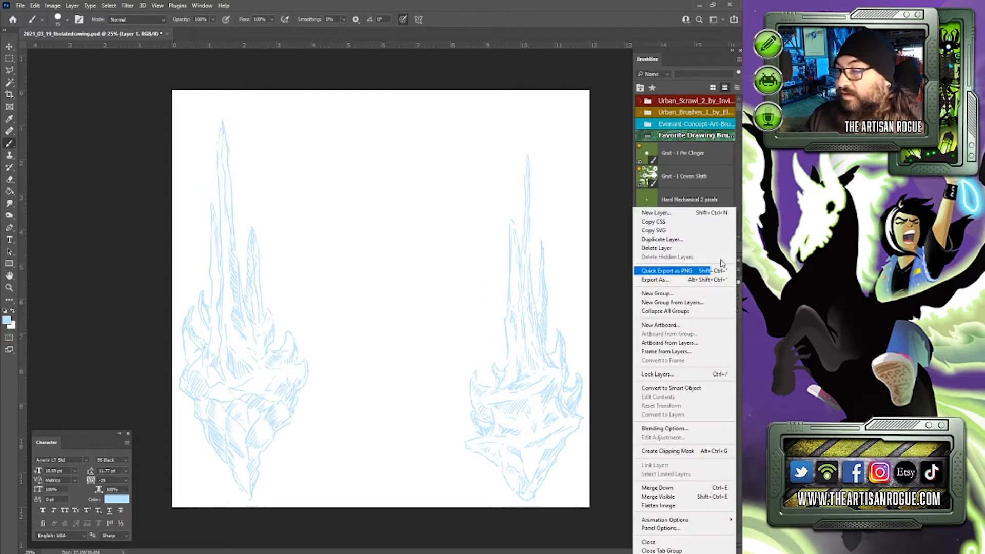
left_click(657, 213)
left_click(447, 166)
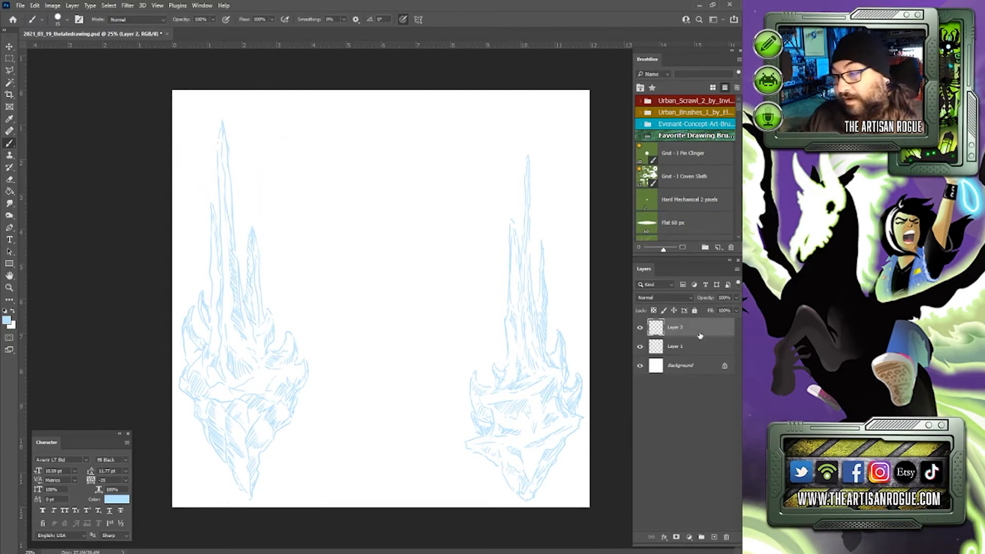
left_click_drag(700, 335, 701, 355)
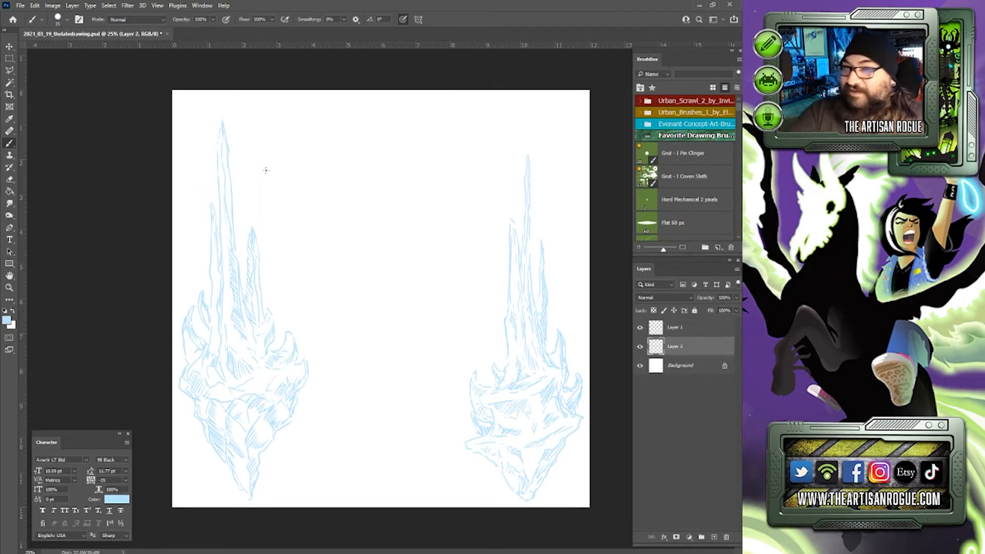
left_click(21, 6)
left_click(57, 109)
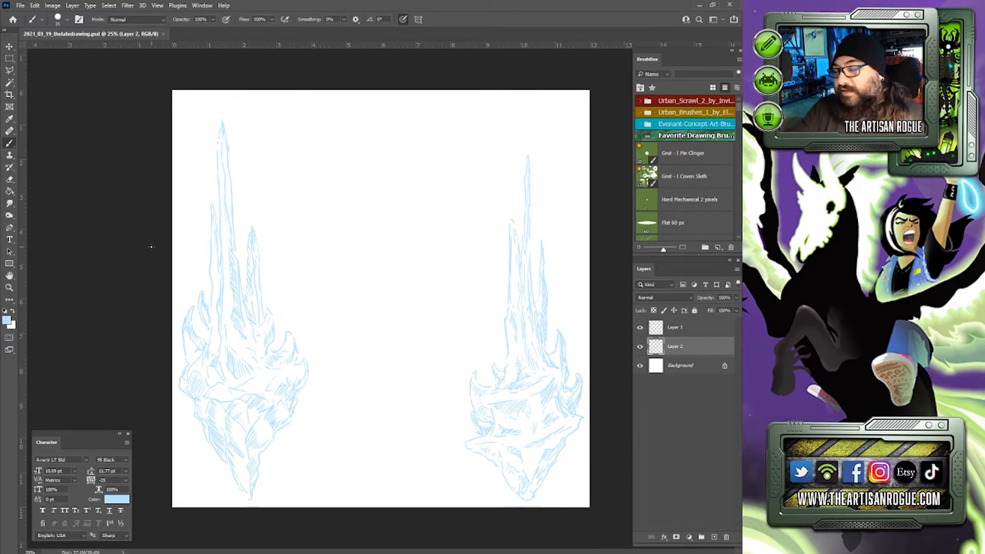
Step: Sketch a large planet's curved edge across the upper right of the canvas behind the spires, with a few surface marks
left_click_drag(528, 454, 541, 453)
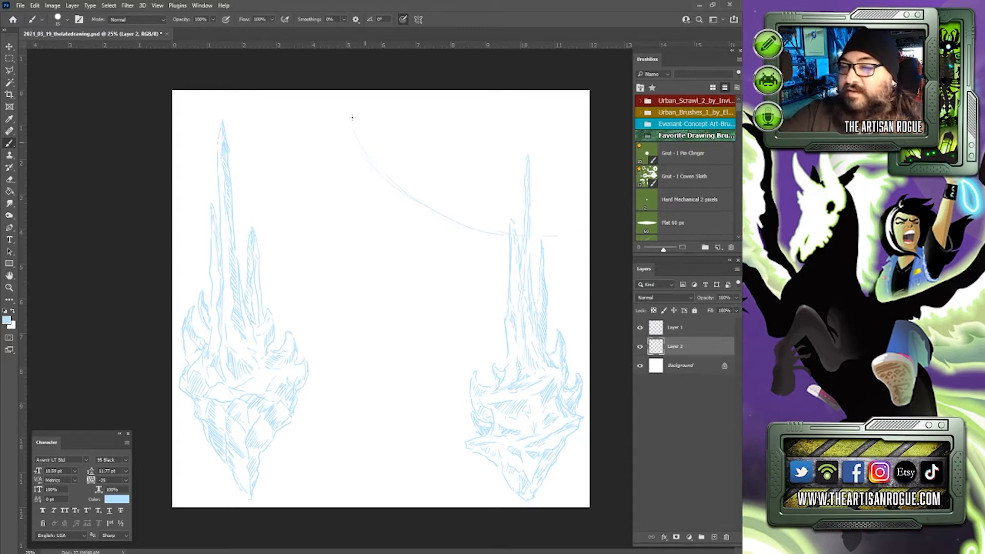
mouse_move(346, 101)
left_mouse_down()
mouse_move(361, 134)
mouse_move(532, 231)
mouse_move(566, 239)
mouse_move(448, 207)
left_mouse_up()
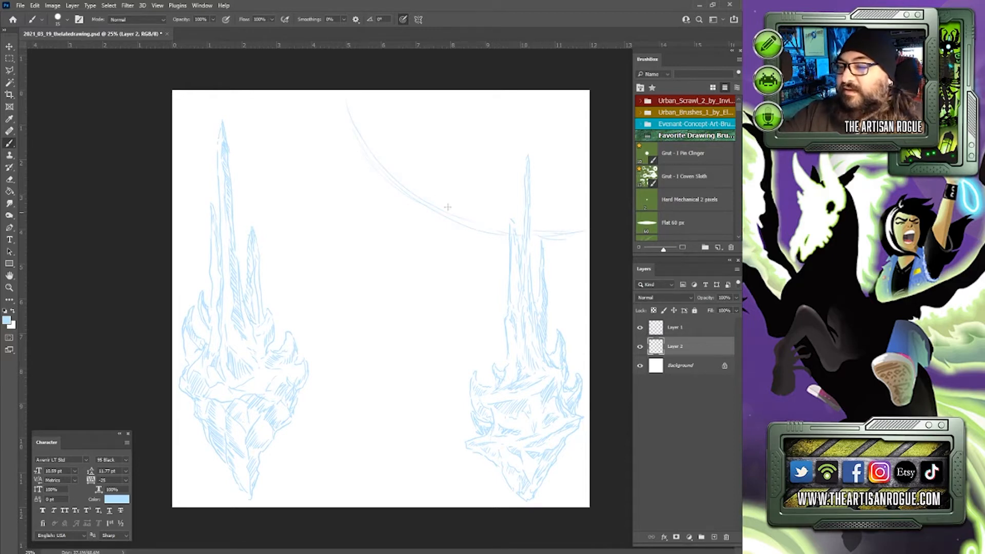
left_click_drag(426, 154, 456, 156)
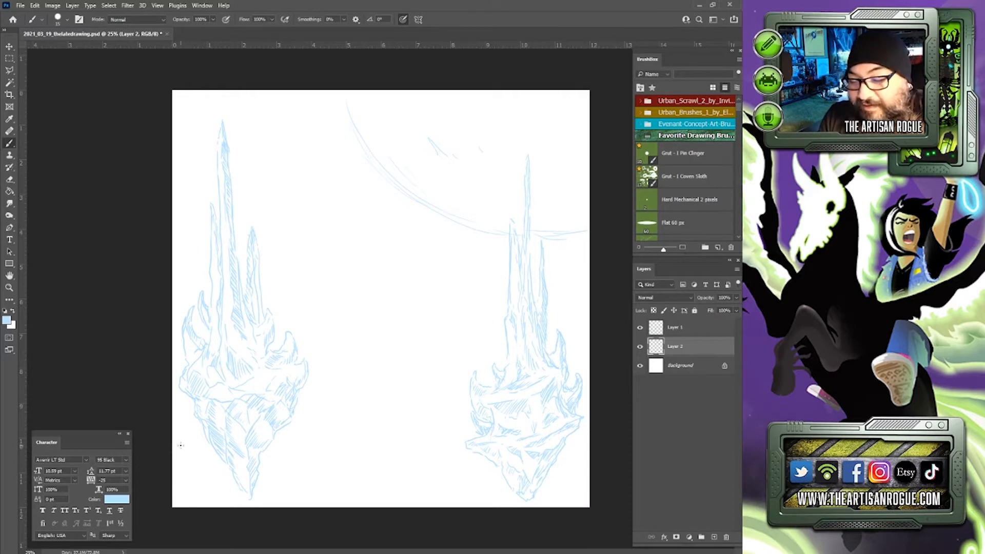
Step: Sketch a rough ridge line on Layer 2 running from the canvas's left edge and between the two structures
left_click_drag(182, 433, 202, 425)
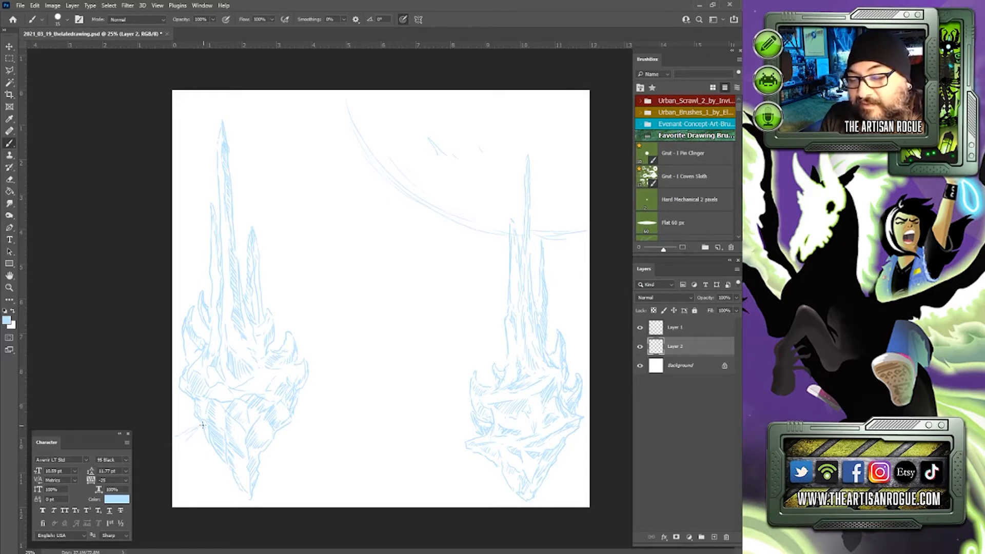
mouse_move(308, 394)
left_mouse_down()
mouse_move(394, 360)
mouse_move(470, 365)
left_mouse_up()
left_click_drag(438, 395, 443, 390)
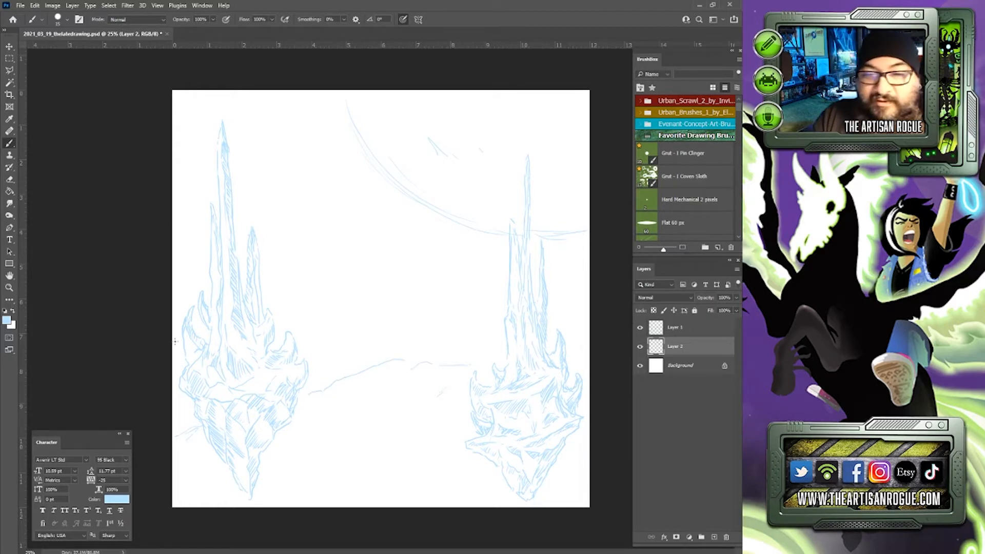
Step: Erase the ridge line between the two structures and return to the Brush tool
left_click(12, 179)
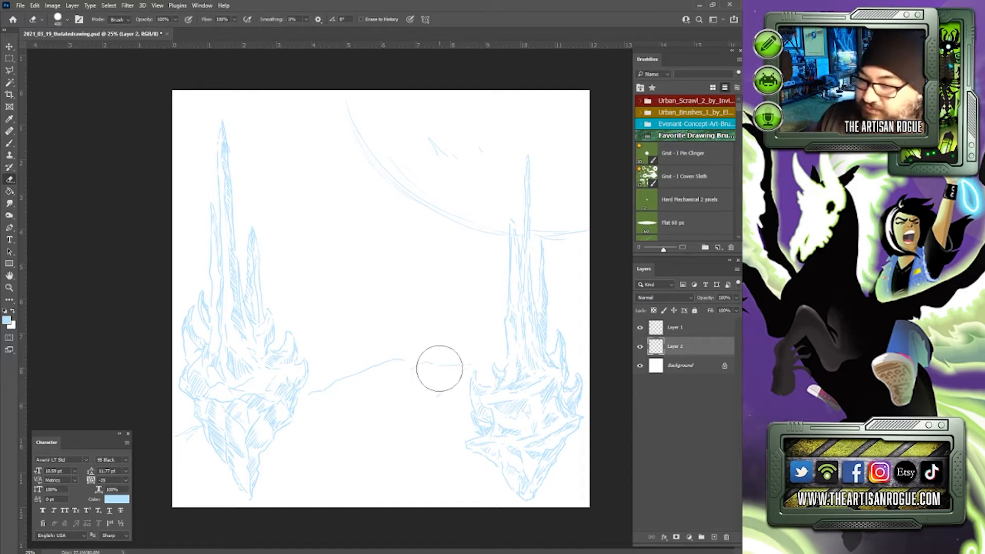
mouse_move(439, 369)
left_mouse_down()
mouse_move(421, 407)
mouse_move(365, 407)
mouse_move(344, 371)
mouse_move(303, 395)
left_mouse_up()
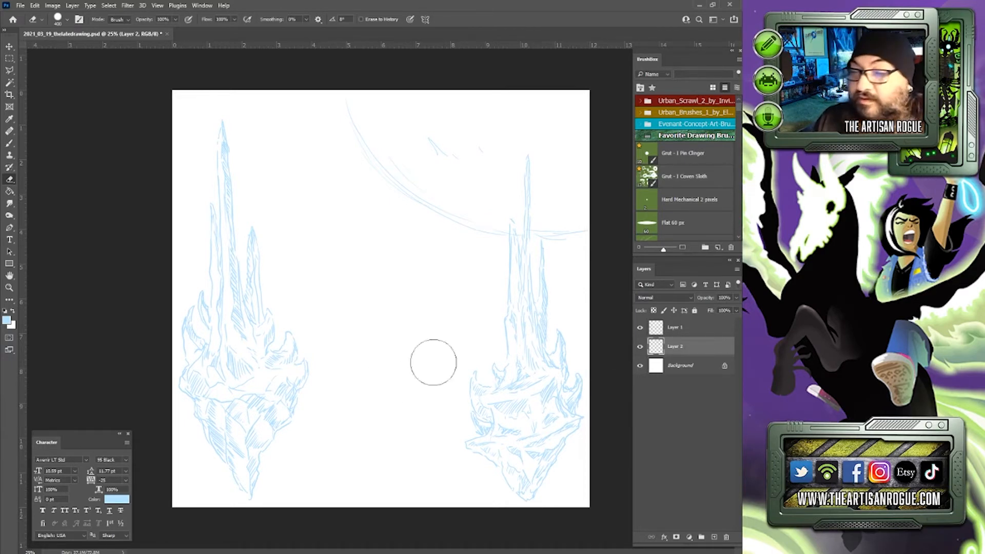
left_click(12, 144)
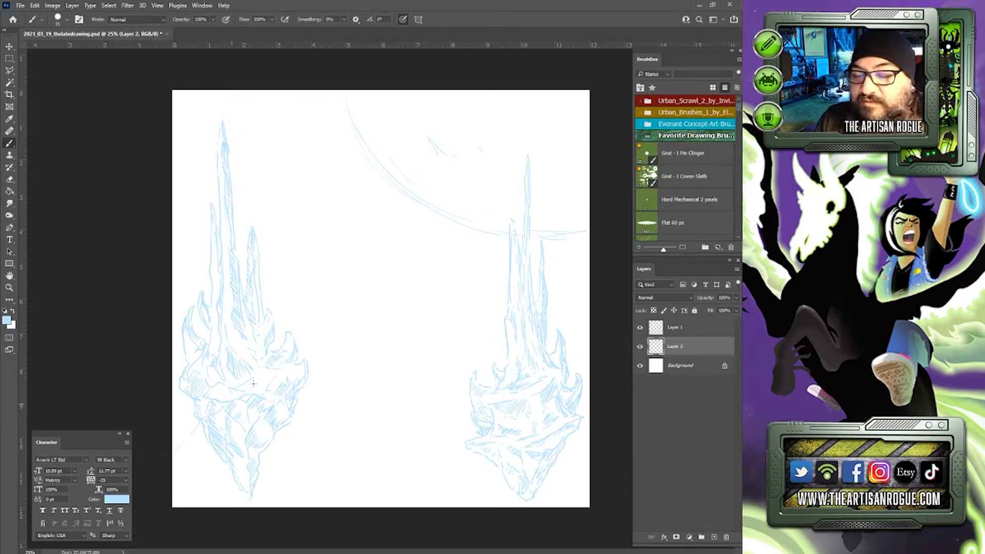
Step: Sketch a jagged mountain ridge between the two spired structures, extend it past their outer sides, and add a few slope lines
mouse_move(307, 363)
left_mouse_down()
mouse_move(328, 340)
mouse_move(363, 340)
mouse_move(426, 308)
left_mouse_up()
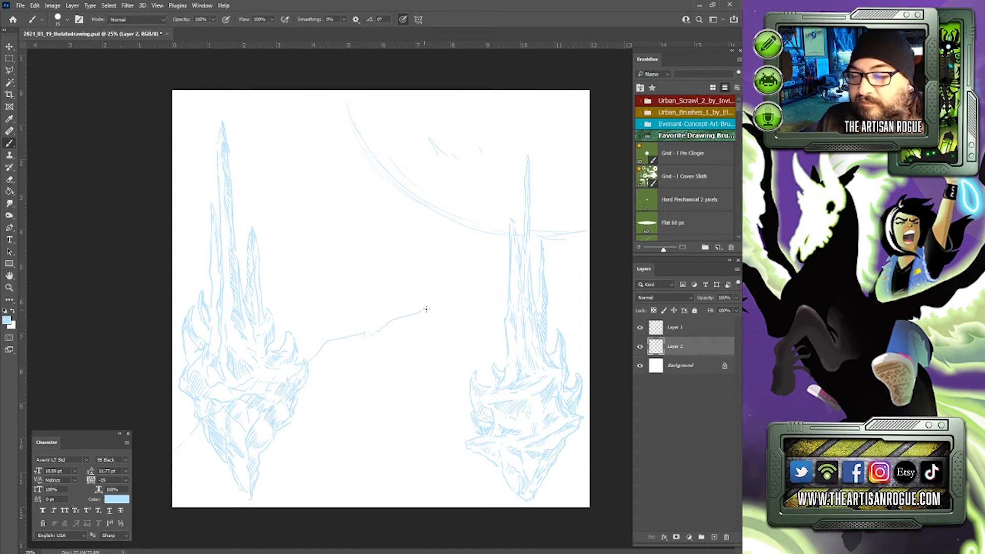
left_click_drag(432, 346, 464, 383)
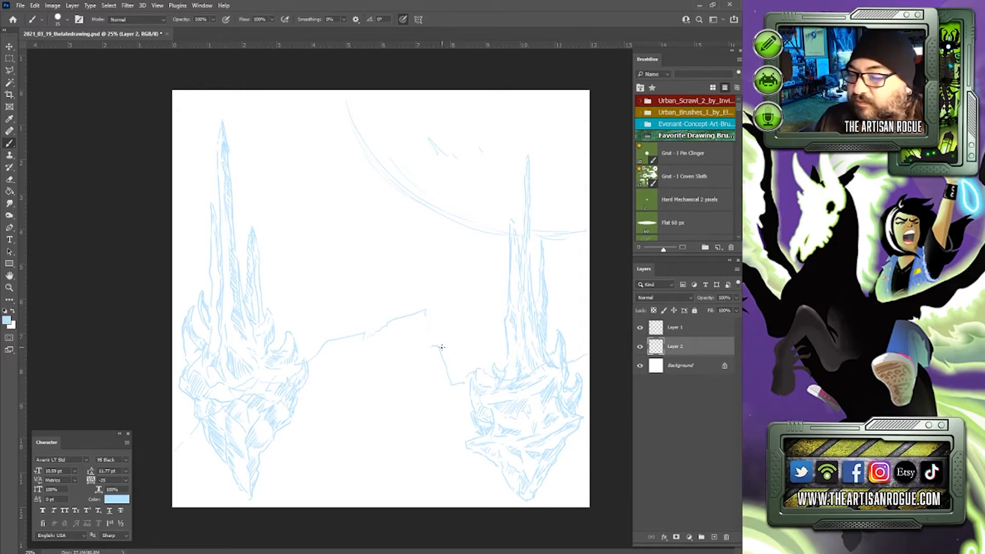
mouse_move(439, 345)
left_mouse_down()
mouse_move(426, 304)
mouse_move(390, 311)
mouse_move(363, 345)
mouse_move(397, 309)
mouse_move(379, 335)
mouse_move(408, 309)
mouse_move(423, 311)
mouse_move(409, 355)
mouse_move(379, 320)
mouse_move(305, 360)
left_mouse_up()
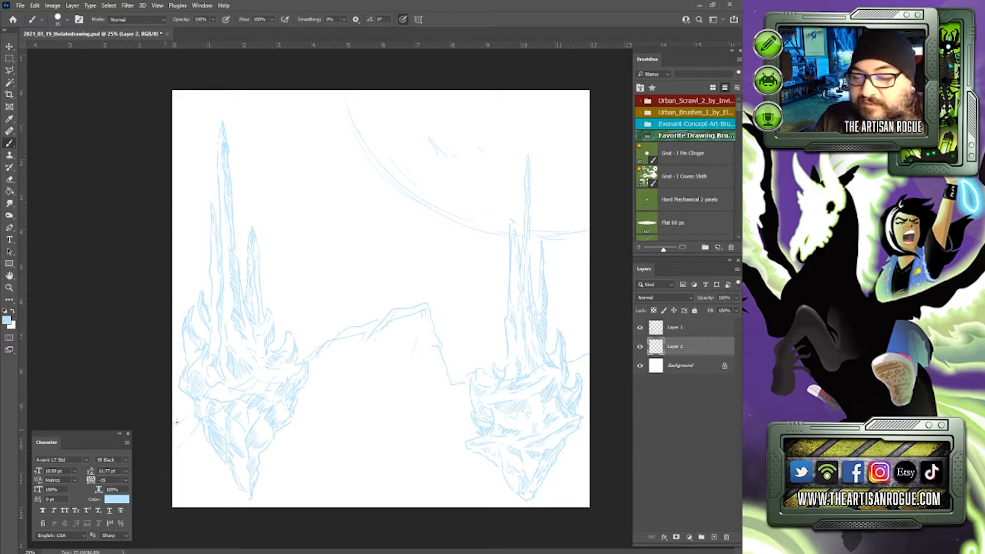
left_click_drag(453, 371, 469, 374)
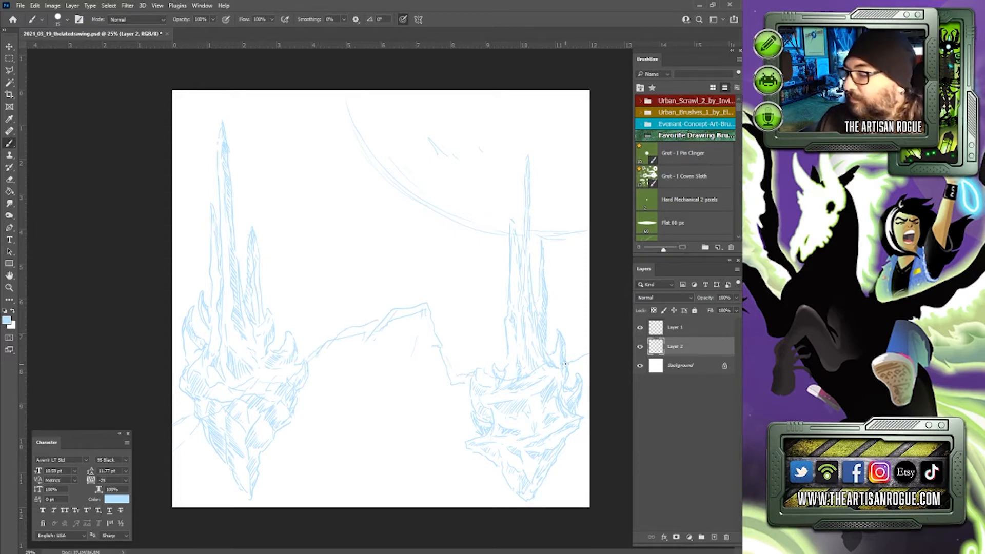
left_click_drag(567, 366, 588, 352)
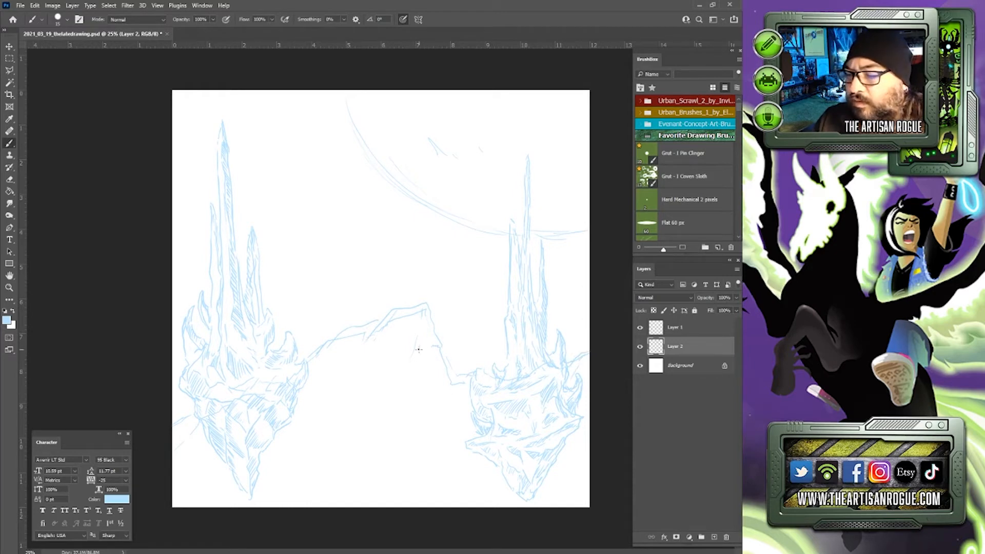
left_click_drag(352, 373, 318, 421)
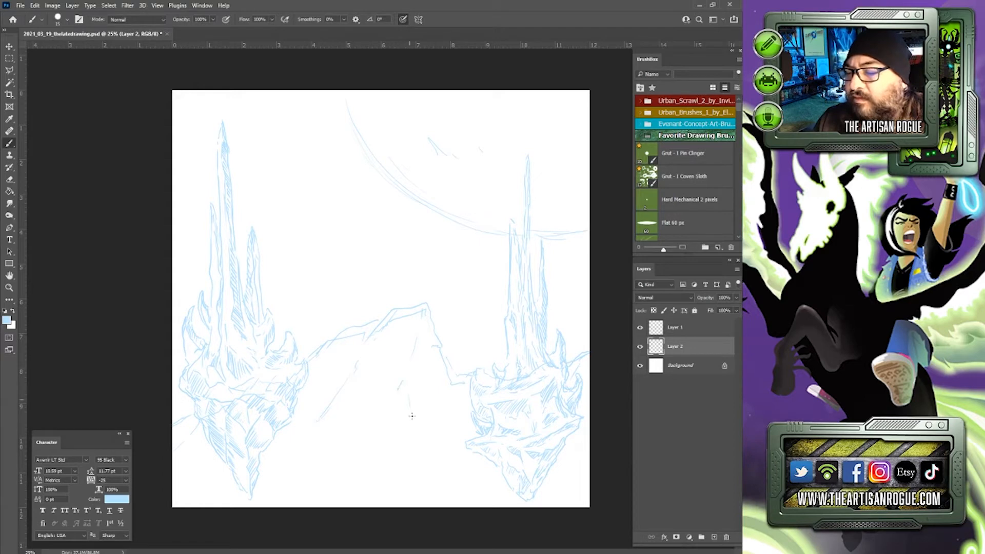
left_click_drag(415, 425, 417, 441)
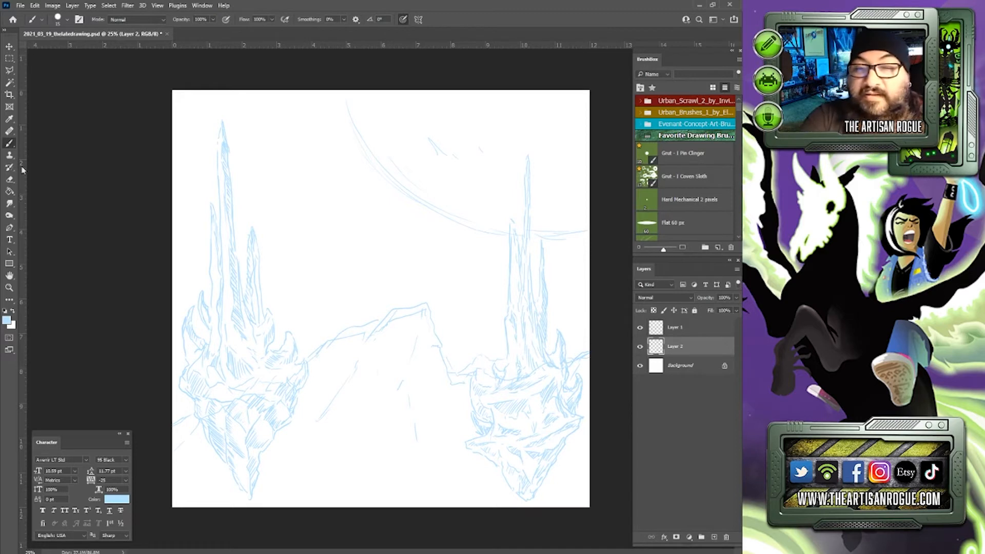
Step: Reduce the Eraser size to 100 and return to the Brush tool
left_click(9, 179)
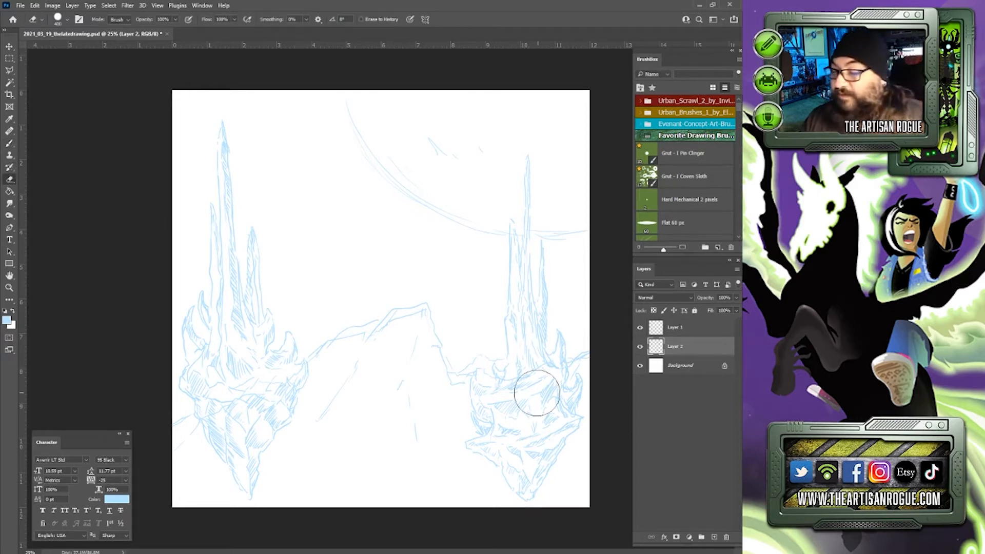
key("bracketleft")
key("bracketleft")
key("bracketleft")
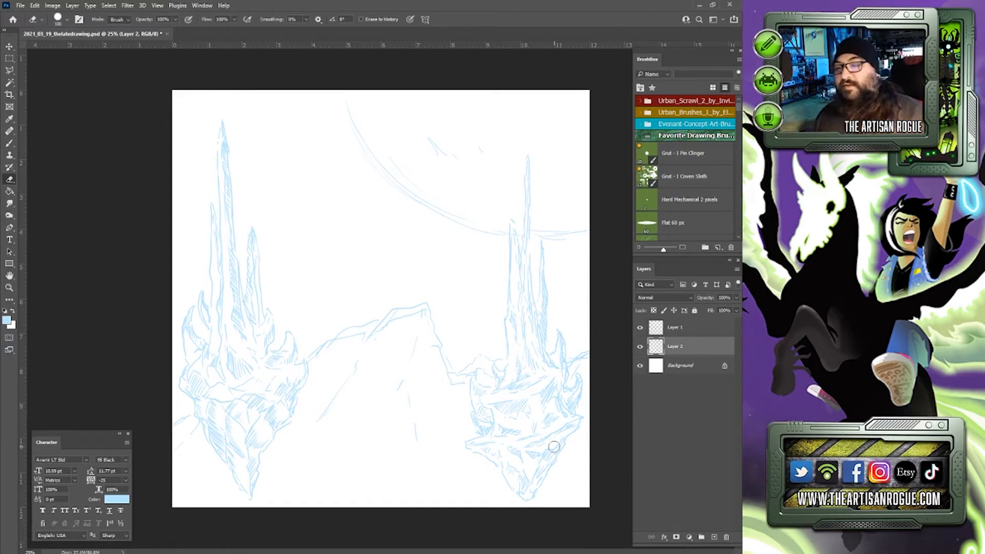
key("b")
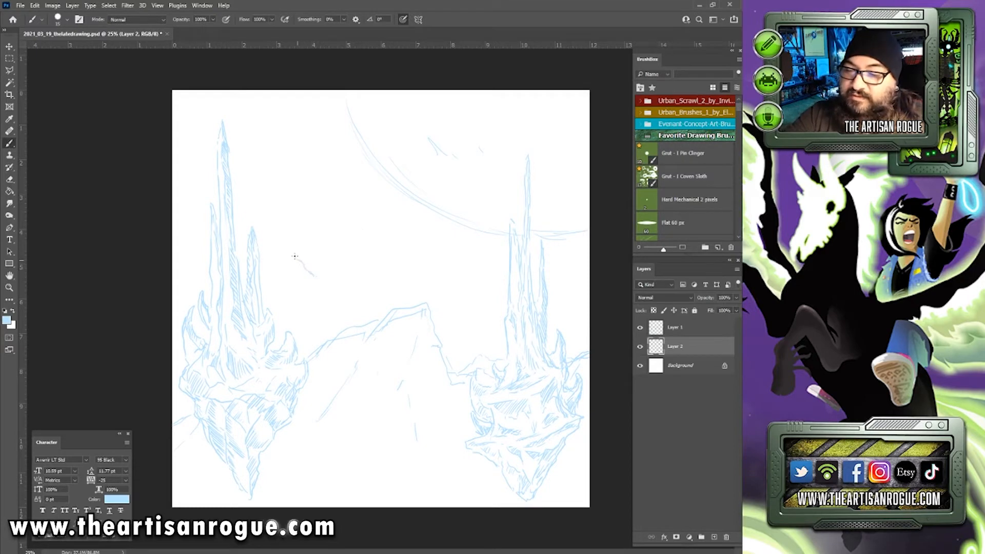
Step: Sketch and shade a small floating rock island with tall spires in the sky between the left structure and the planet
left_click_drag(295, 256, 286, 221)
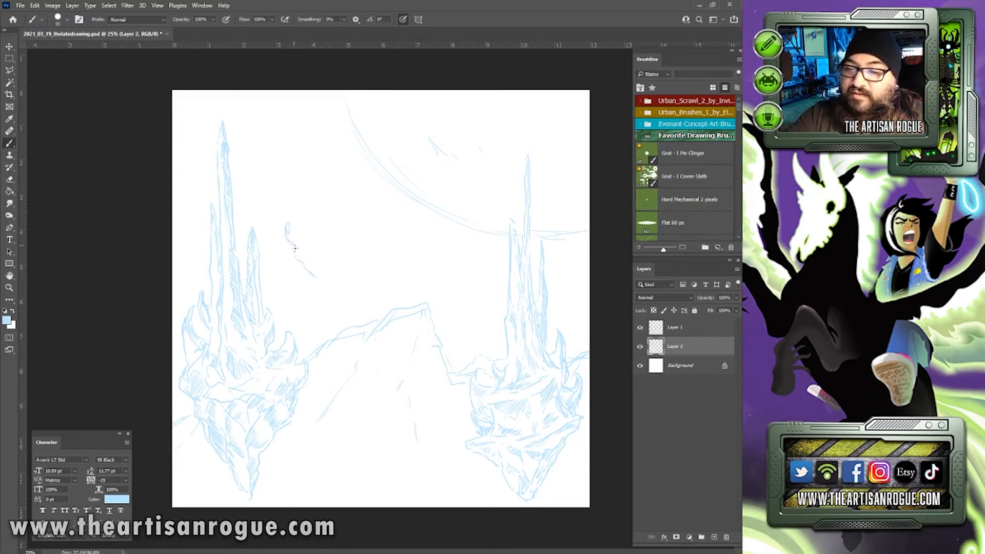
left_click_drag(291, 235, 305, 154)
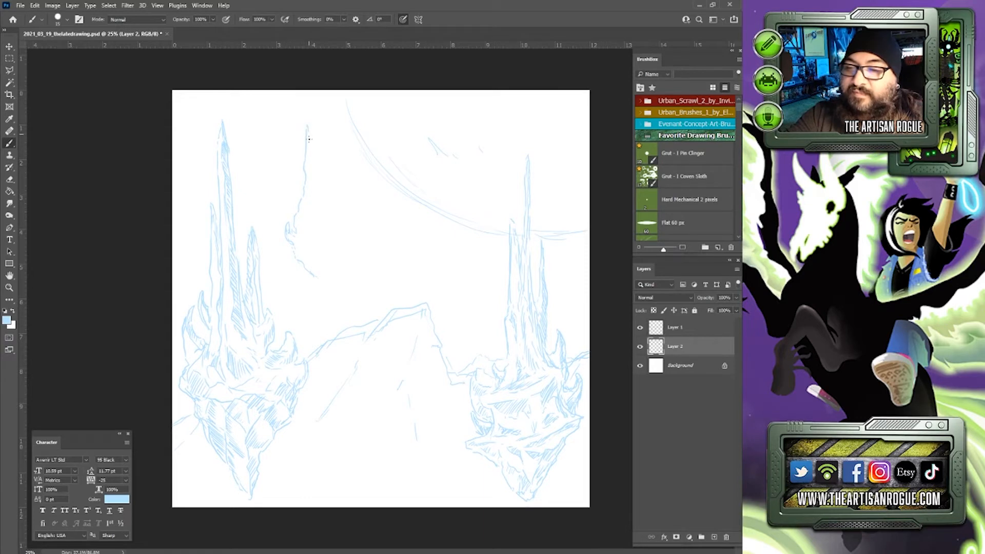
mouse_move(307, 165)
left_mouse_down()
mouse_move(325, 228)
mouse_move(314, 277)
mouse_move(346, 236)
mouse_move(328, 169)
mouse_move(320, 225)
mouse_move(330, 170)
mouse_move(333, 204)
mouse_move(328, 175)
mouse_move(331, 198)
mouse_move(307, 152)
mouse_move(316, 223)
mouse_move(310, 198)
mouse_move(303, 236)
mouse_move(293, 235)
mouse_move(318, 278)
mouse_move(316, 255)
mouse_move(330, 252)
mouse_move(311, 251)
left_mouse_up()
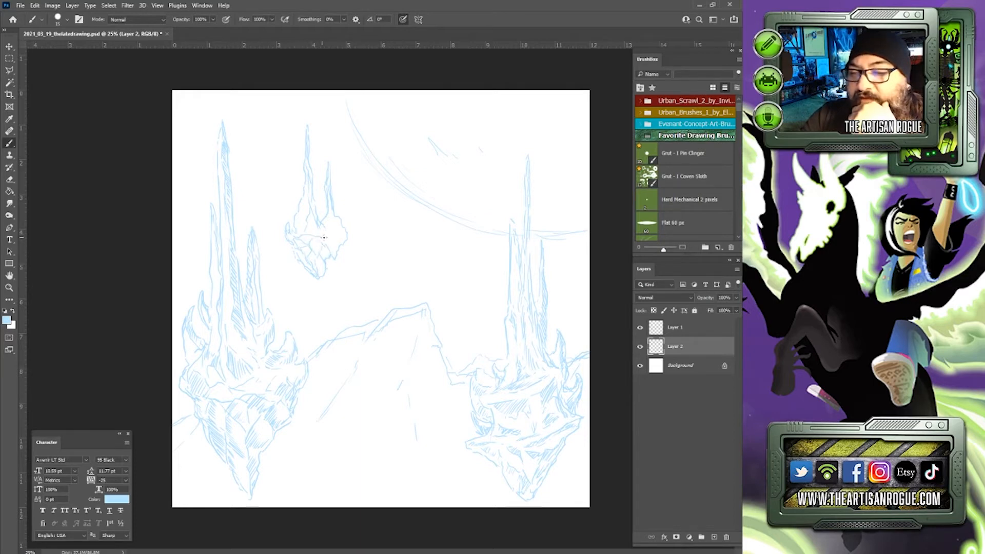
mouse_move(324, 237)
left_mouse_down()
mouse_move(342, 235)
mouse_move(329, 247)
left_mouse_up()
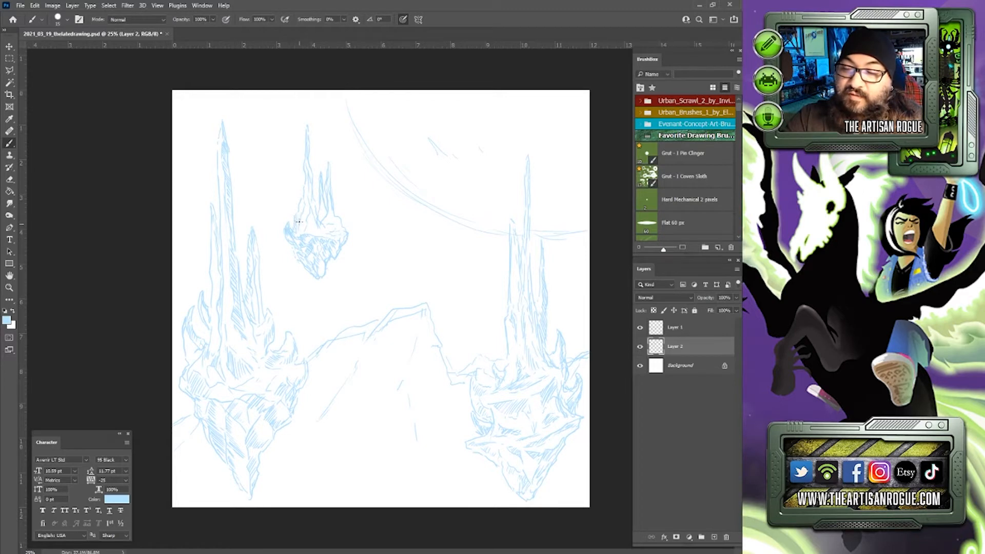
left_click_drag(301, 208, 308, 146)
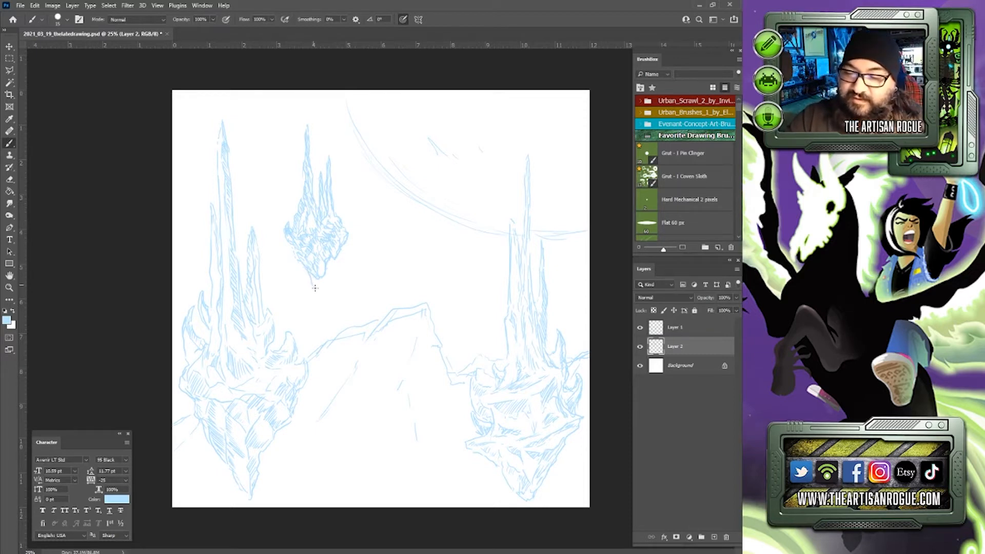
mouse_move(312, 281)
left_mouse_down()
mouse_move(310, 259)
mouse_move(297, 256)
mouse_move(280, 227)
mouse_move(284, 239)
left_mouse_up()
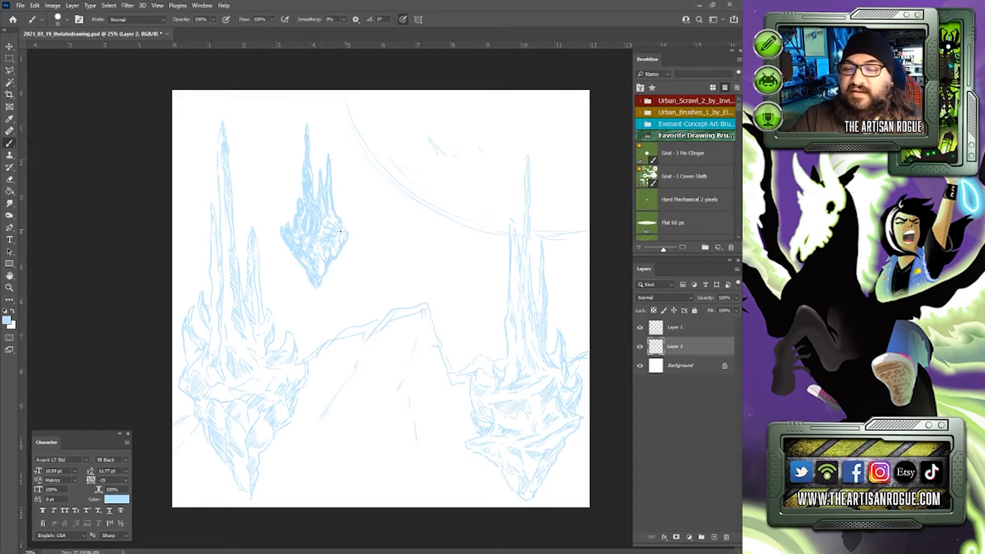
left_click_drag(338, 218, 347, 240)
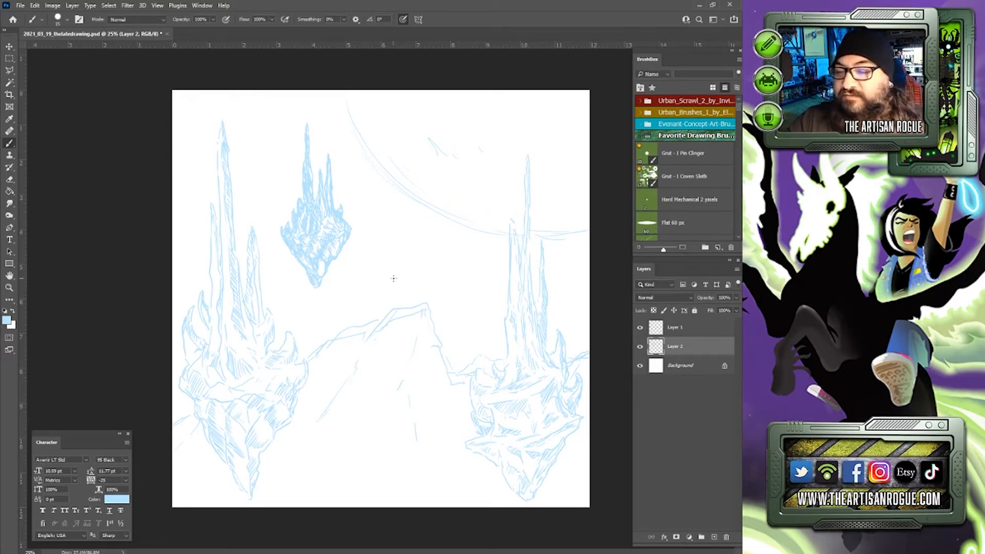
Step: Sketch a smaller spired floating island beneath the planet's edge and strengthen the planet's curved outline
mouse_move(397, 267)
left_mouse_down()
mouse_move(391, 225)
mouse_move(397, 245)
mouse_move(403, 220)
mouse_move(399, 239)
mouse_move(403, 203)
mouse_move(422, 262)
mouse_move(409, 274)
mouse_move(390, 243)
left_mouse_up()
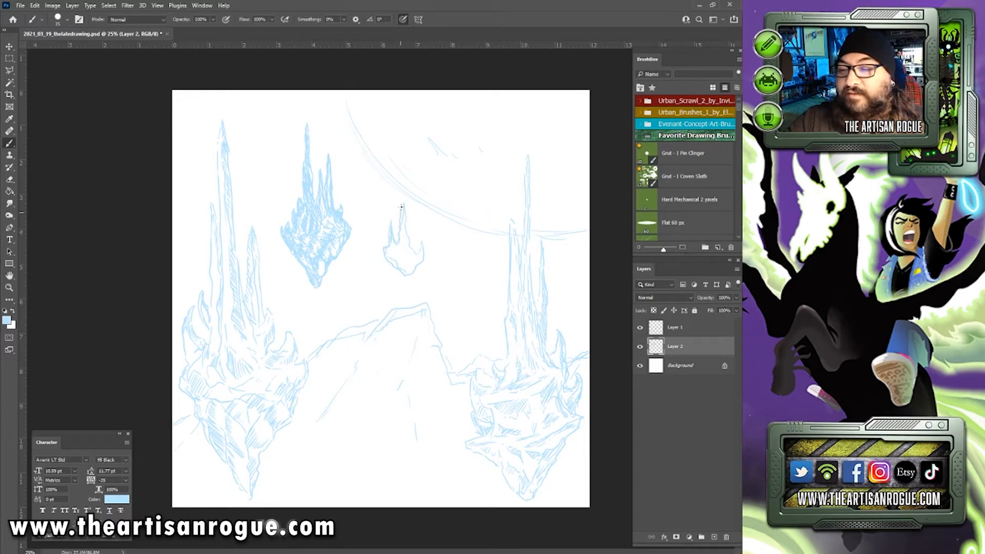
mouse_move(402, 207)
left_mouse_down()
mouse_move(423, 252)
mouse_move(420, 234)
left_mouse_up()
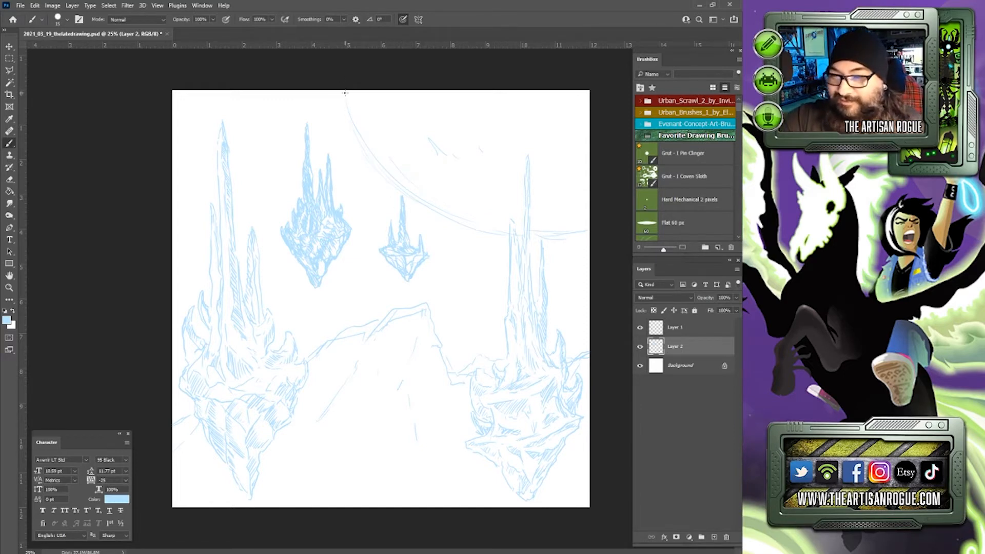
mouse_move(385, 175)
left_mouse_down()
mouse_move(472, 230)
mouse_move(569, 235)
left_mouse_up()
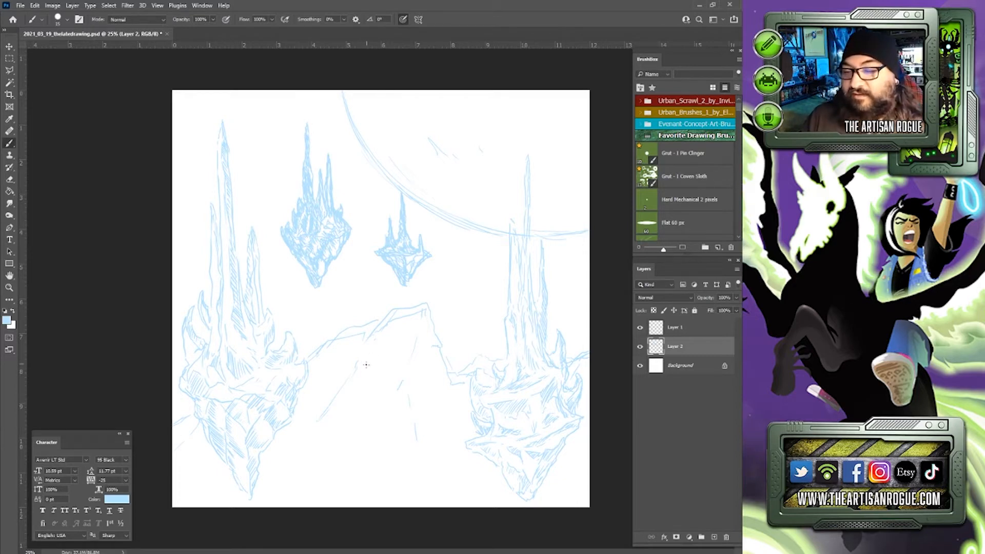
Step: Sketch a second, nearer ridge line below the mountain peak, running behind both structures to the canvas's left edge
mouse_move(363, 365)
left_mouse_down()
mouse_move(386, 347)
mouse_move(387, 359)
mouse_move(405, 353)
mouse_move(402, 387)
mouse_move(417, 384)
mouse_move(425, 407)
mouse_move(468, 409)
left_mouse_up()
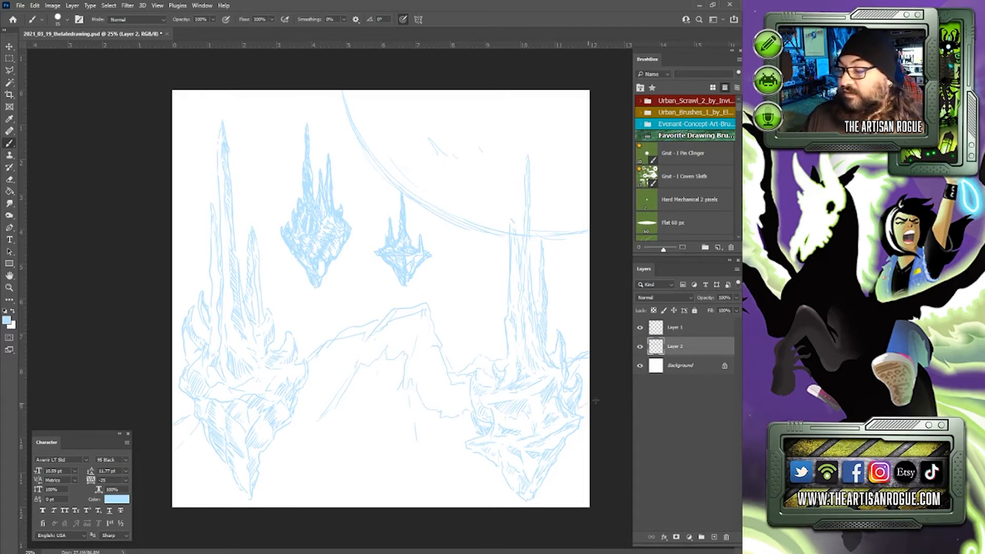
mouse_move(345, 386)
left_mouse_down()
mouse_move(336, 393)
mouse_move(318, 382)
mouse_move(301, 396)
left_mouse_up()
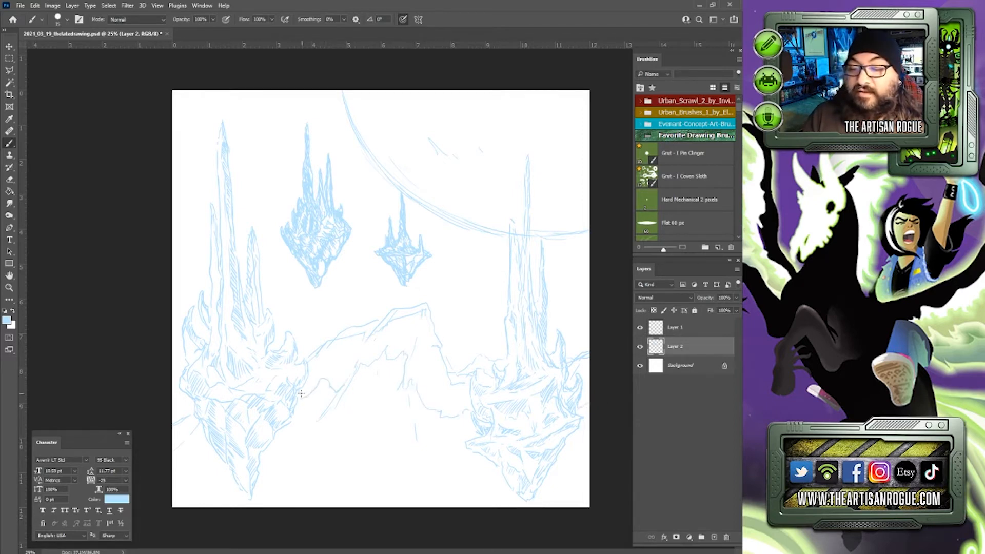
left_click_drag(200, 437, 174, 452)
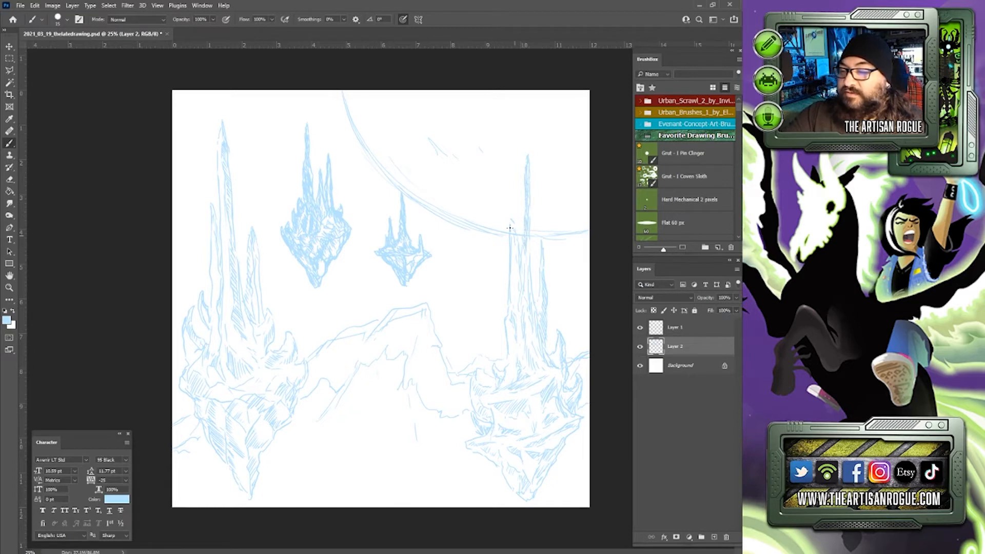
Step: Darken the spires of the right structure and add low distant hills on both sides of it
left_click_drag(514, 232, 518, 302)
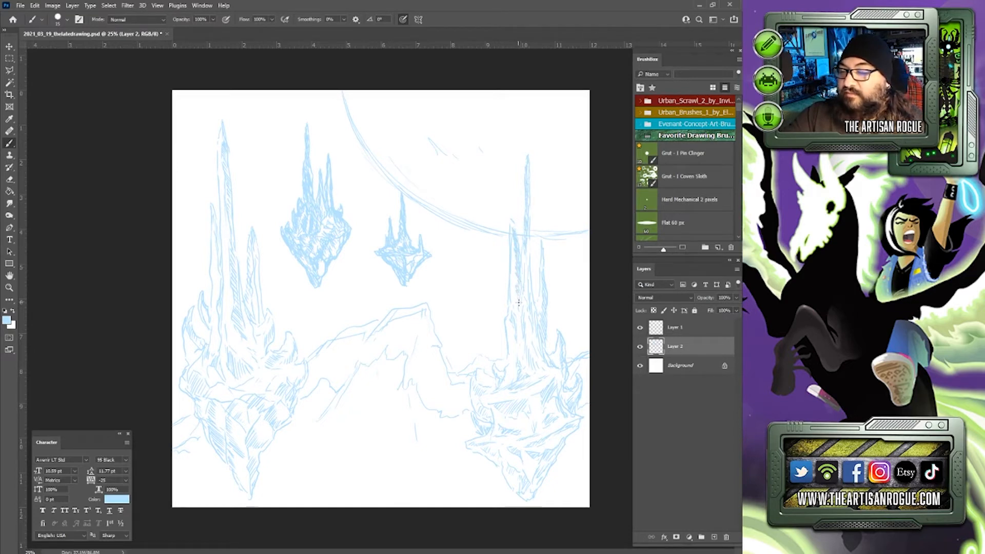
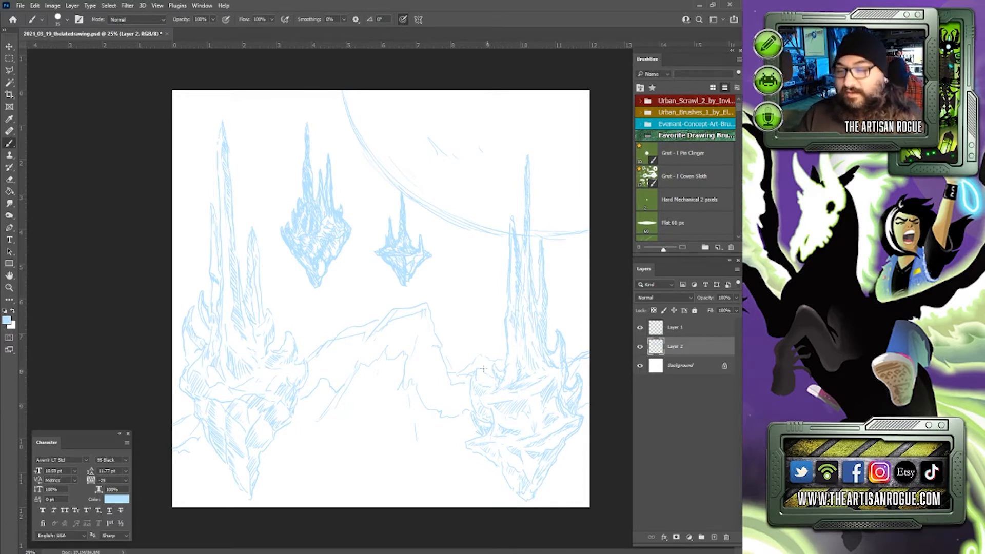
mouse_move(446, 358)
left_mouse_down()
mouse_move(476, 341)
mouse_move(490, 356)
left_mouse_up()
left_click_drag(567, 352, 584, 351)
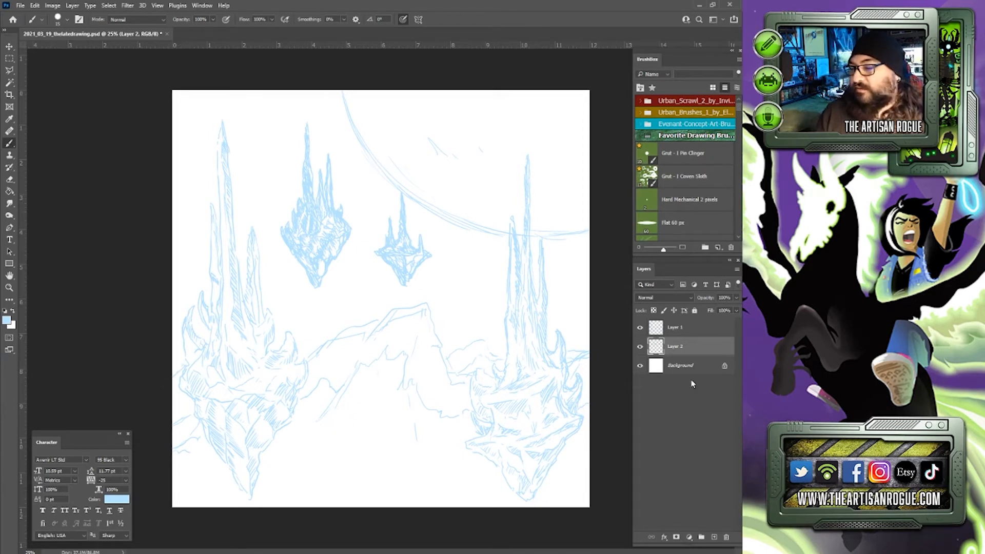
Step: Create a new layer named Layer 3 directly above the Background layer and save the document
left_click(711, 367)
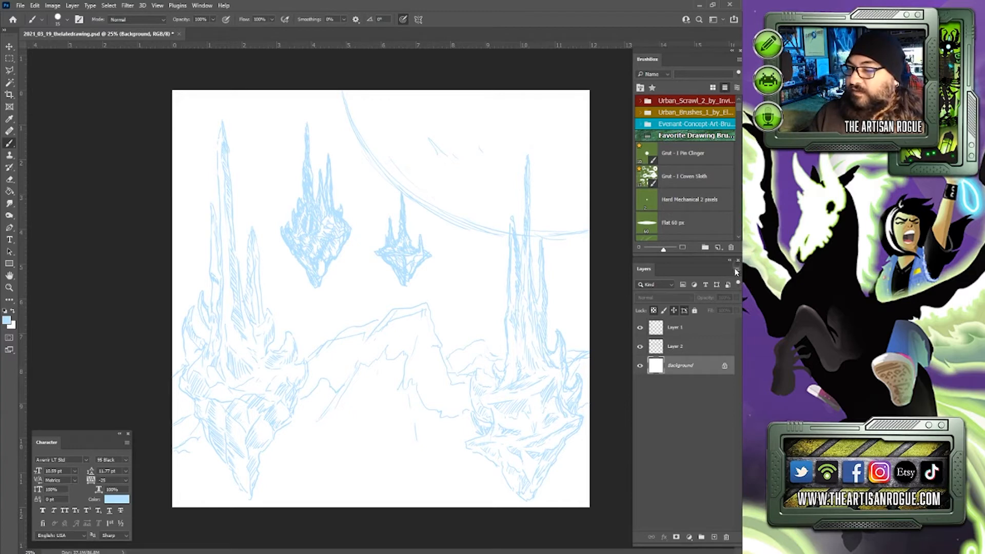
left_click(737, 269)
left_click(664, 213)
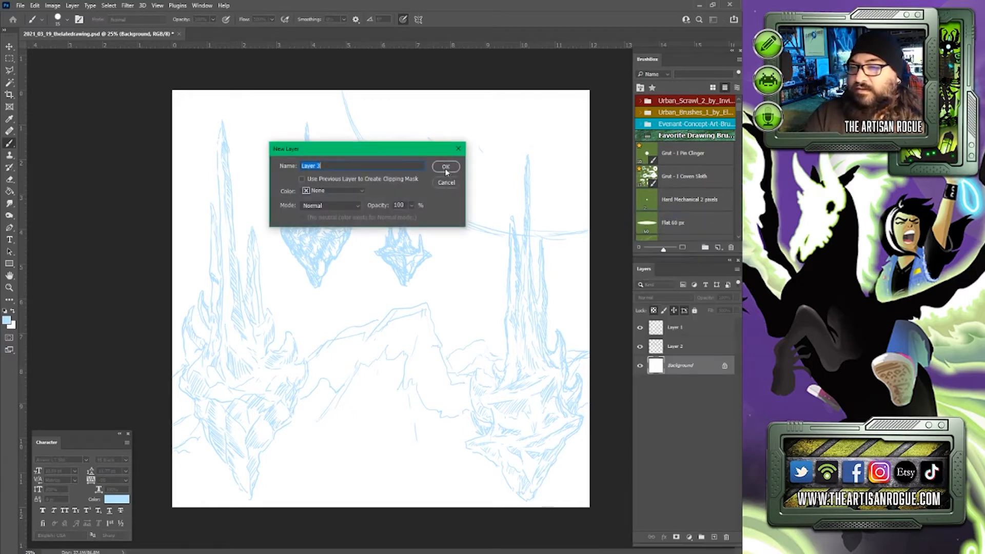
left_click(445, 168)
left_click(22, 7)
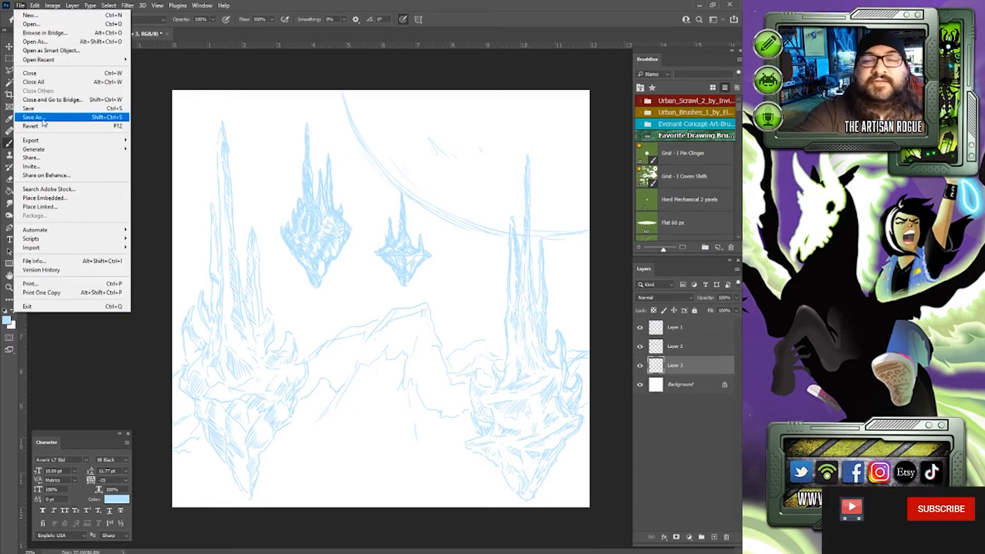
left_click(29, 108)
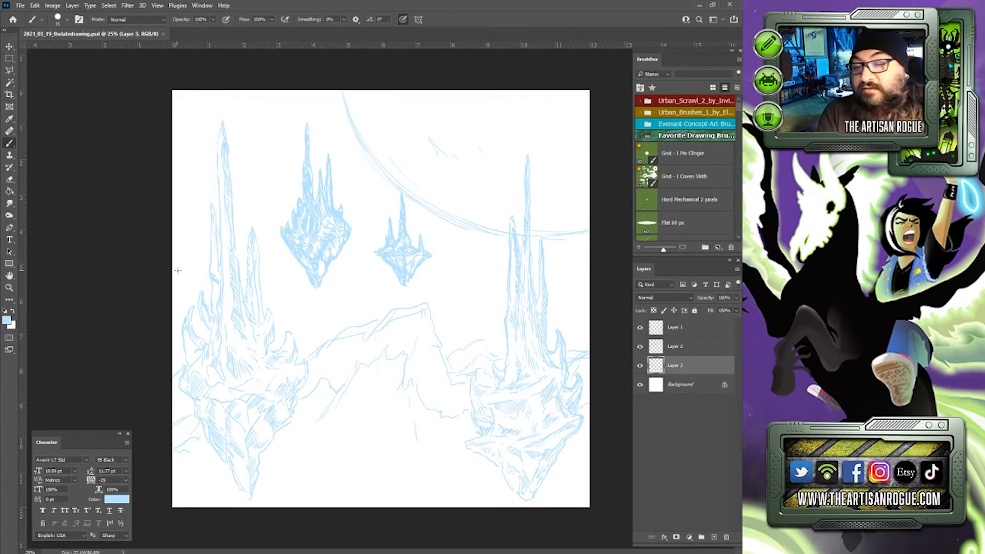
Step: Begin a wavy horizontal cloud line on Layer 3 beneath the small floating islands and undo its last stretch
left_click_drag(200, 276, 211, 279)
mouse_move(269, 283)
left_mouse_down()
mouse_move(475, 278)
mouse_move(482, 292)
left_mouse_up()
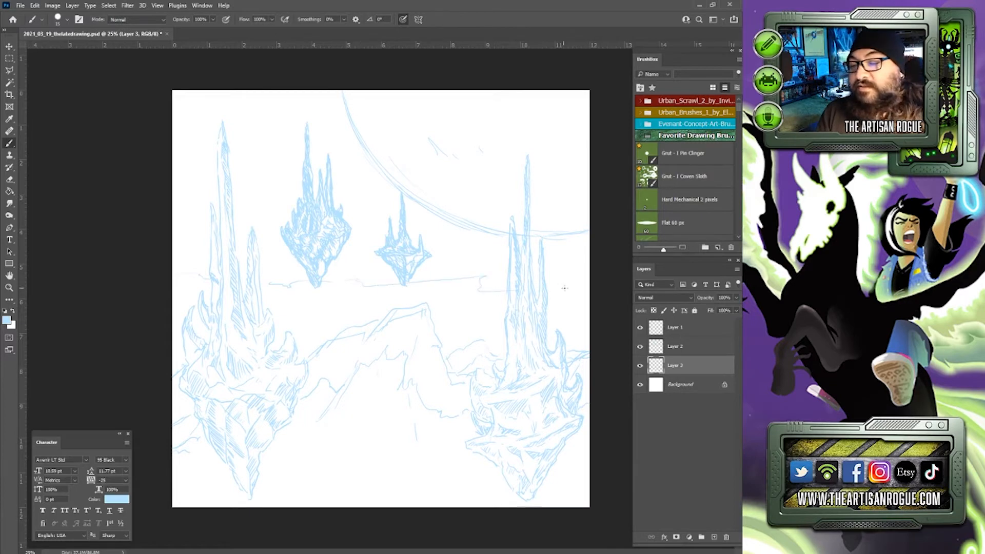
left_click(34, 5)
left_click(67, 16)
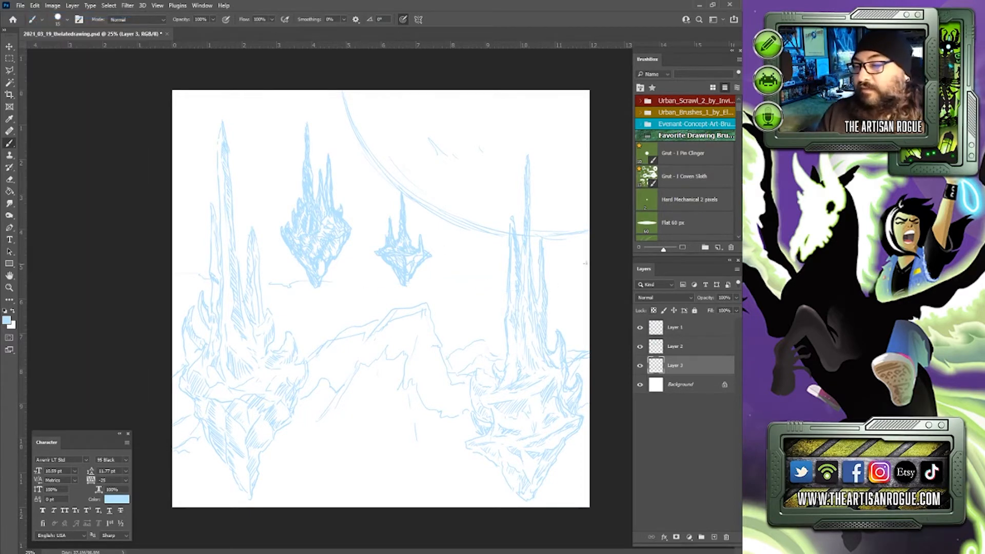
Step: Sketch long wavy cloud bands across the canvas, below the small floating islands and higher up across the planet
mouse_move(587, 258)
left_mouse_down()
mouse_move(518, 282)
mouse_move(446, 275)
mouse_move(301, 289)
left_mouse_up()
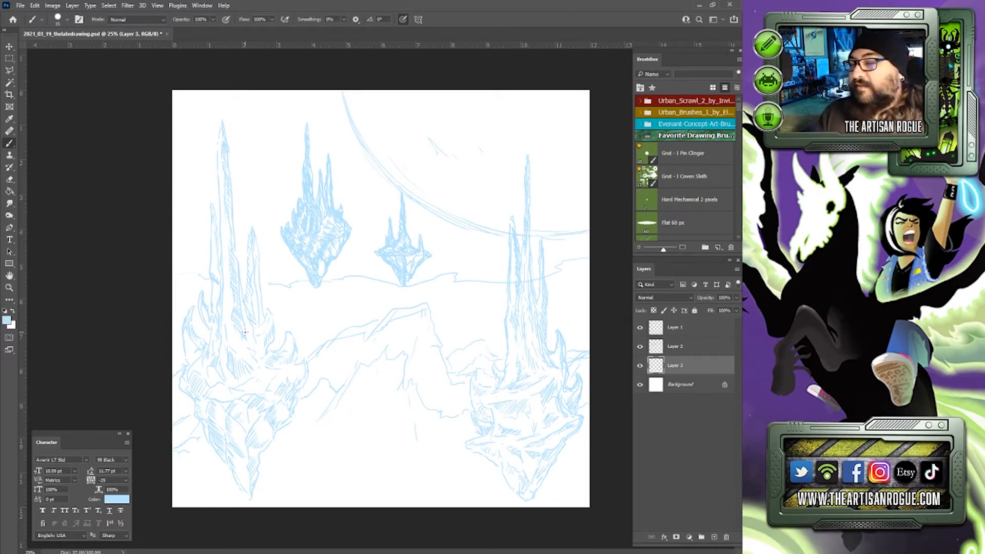
mouse_move(591, 282)
left_mouse_down()
mouse_move(510, 298)
mouse_move(420, 291)
mouse_move(317, 309)
mouse_move(325, 297)
mouse_move(134, 337)
left_mouse_up()
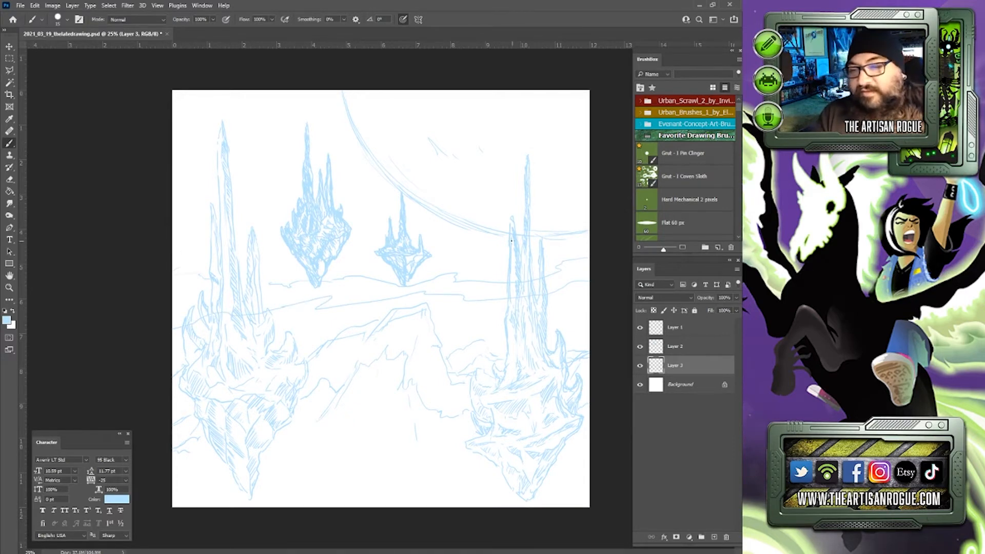
mouse_move(174, 189)
left_mouse_down()
mouse_move(227, 187)
mouse_move(252, 202)
mouse_move(323, 211)
mouse_move(608, 194)
mouse_move(419, 215)
left_mouse_up()
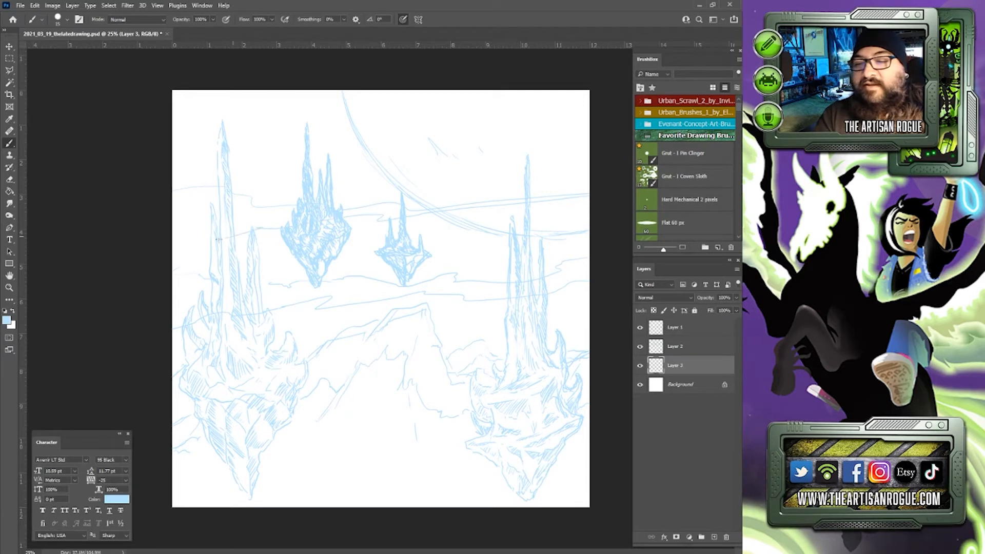
Step: Extend the cloud line behind the left structure's spires to the canvas's left edge and save the document
left_click_drag(205, 214, 172, 225)
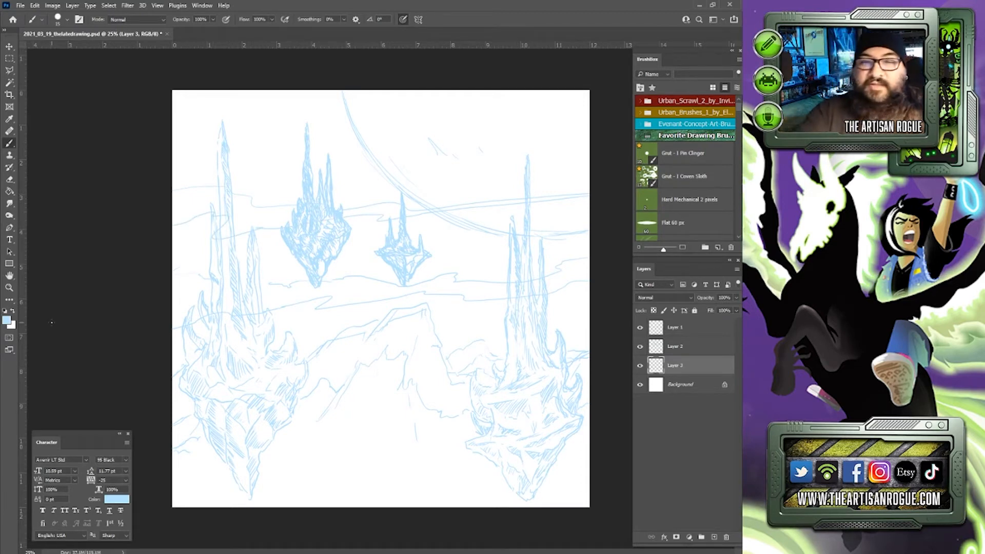
left_click(9, 179)
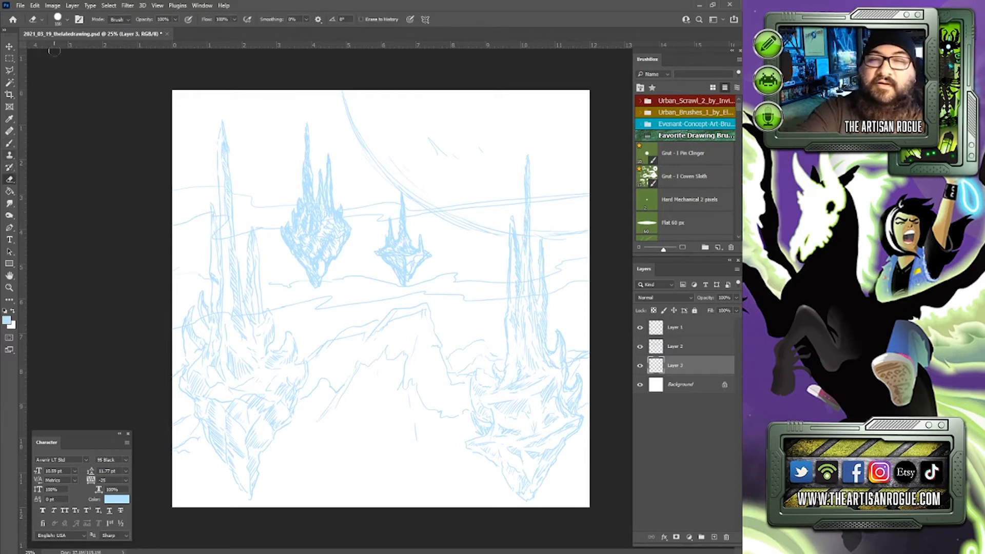
left_click(21, 6)
left_click(53, 114)
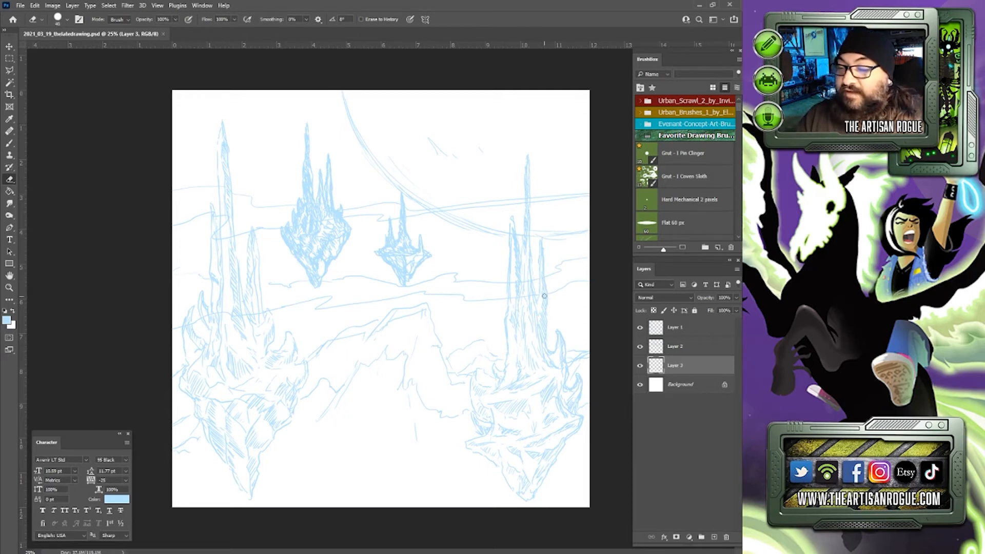
Step: Erase the cloud strokes crossing the right structure's spires and sketch a curved planet edge in the upper-left corner of the canvas
left_click_drag(544, 294, 529, 295)
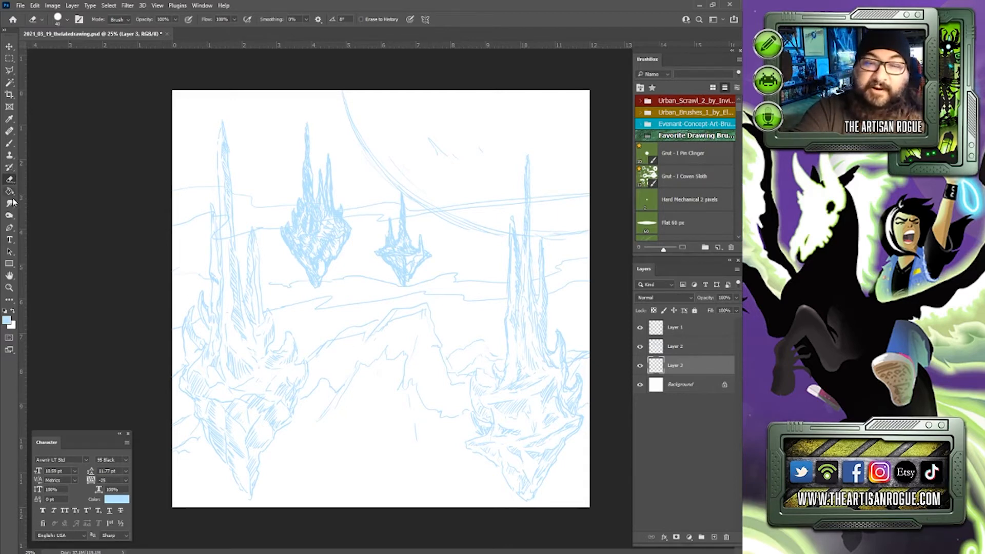
left_click(9, 143)
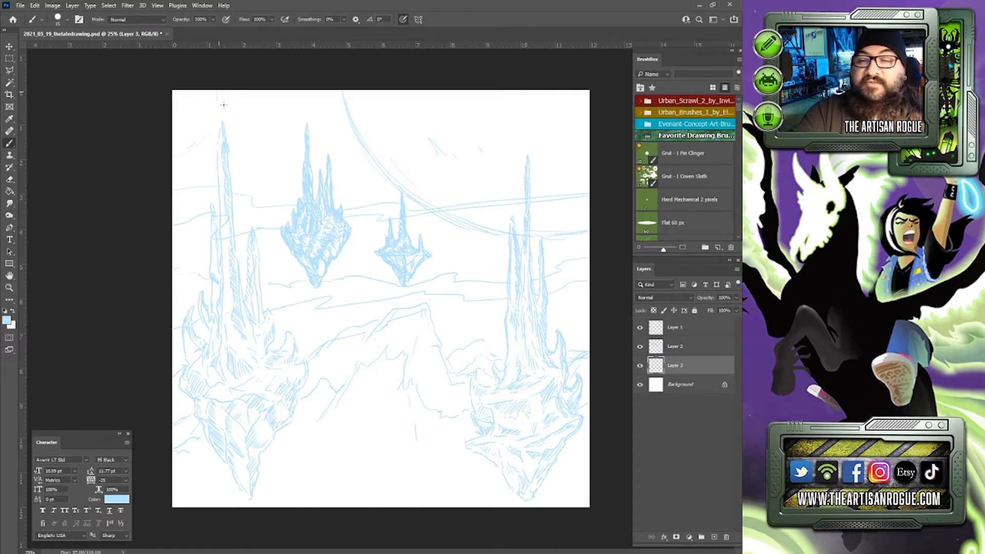
left_click_drag(205, 143, 178, 159)
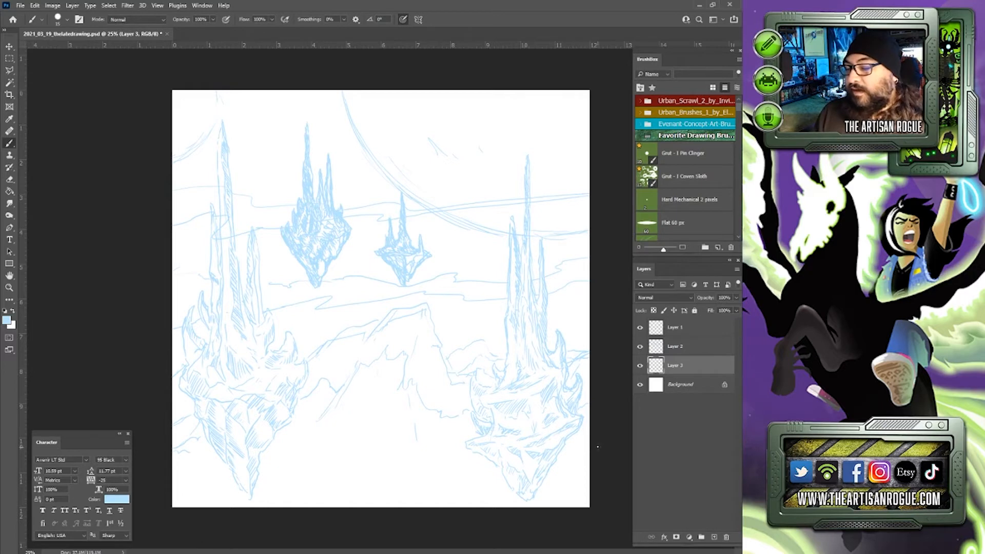
Step: Draw a wavy cloud line along the canvas bottom and hatch the ground diagonally from the left structure to the central mountain
left_click_drag(592, 441, 557, 478)
mouse_move(479, 474)
left_mouse_down()
mouse_move(404, 480)
mouse_move(364, 466)
mouse_move(171, 482)
left_mouse_up()
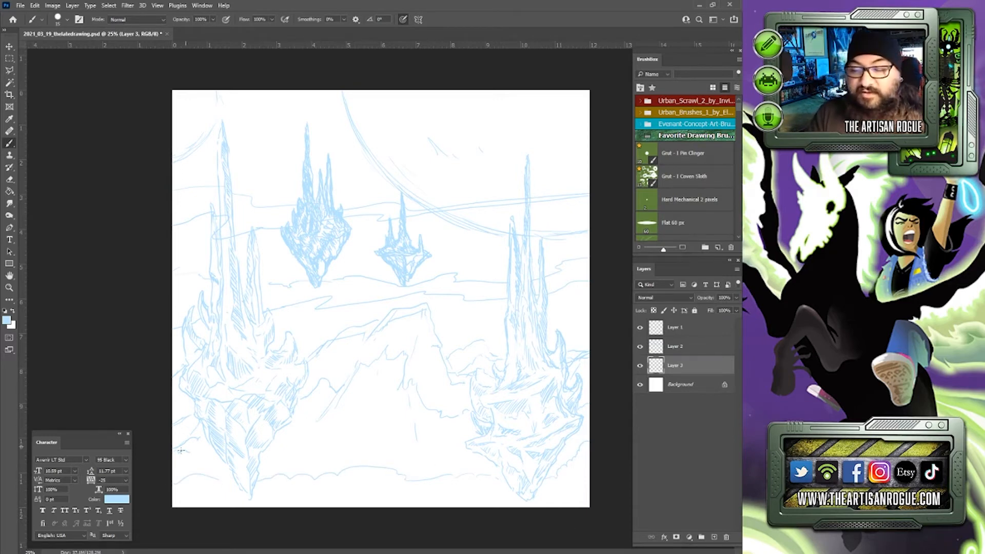
mouse_move(182, 449)
left_mouse_down()
mouse_move(207, 443)
mouse_move(196, 473)
mouse_move(225, 478)
left_mouse_up()
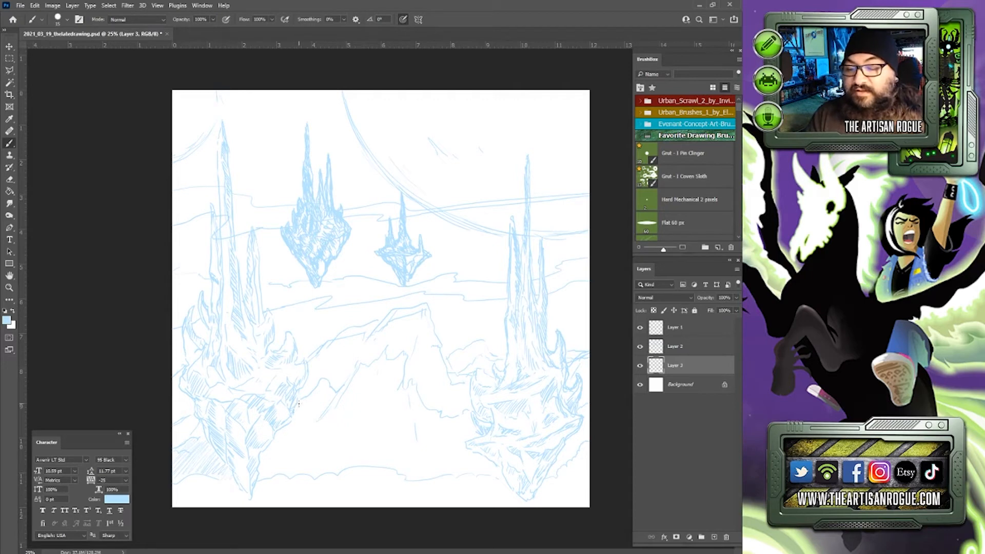
left_click_drag(328, 391, 311, 413)
left_click_drag(339, 386, 330, 394)
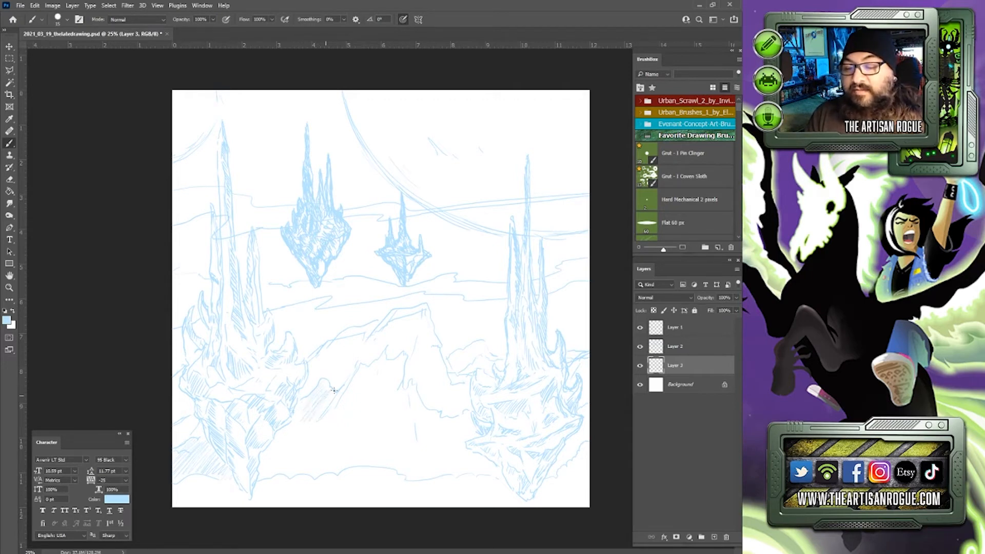
left_click_drag(296, 442, 277, 468)
left_click_drag(283, 454, 263, 481)
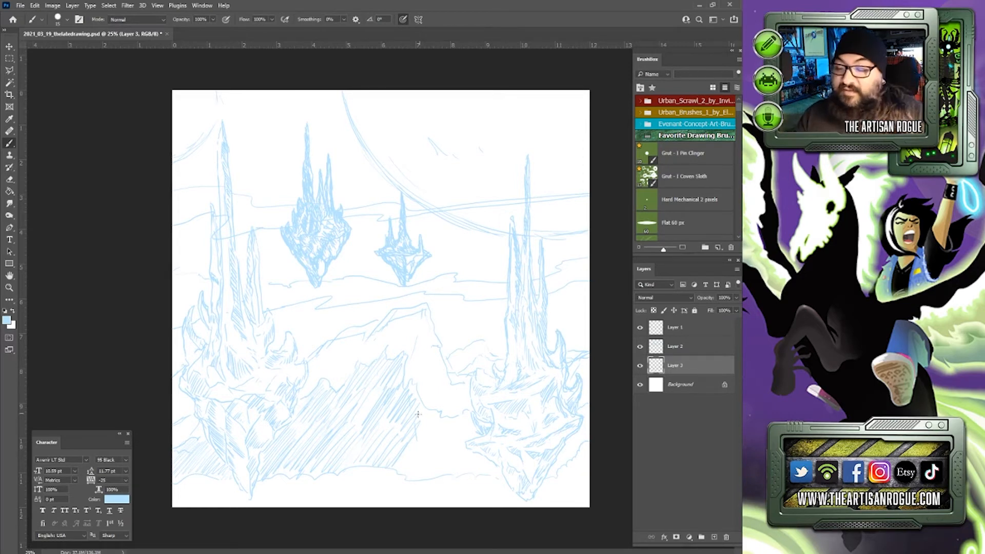
Step: Continue the diagonal hatching towards the right structure and shade the strip beneath the lower cloud line
mouse_move(434, 415)
left_mouse_down()
mouse_move(438, 439)
mouse_move(463, 412)
mouse_move(456, 438)
left_mouse_up()
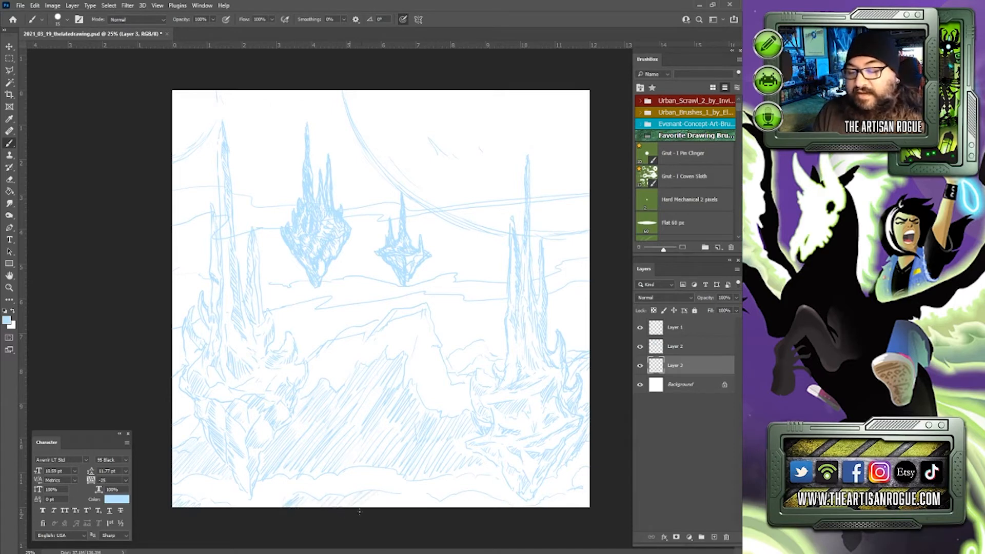
mouse_move(415, 494)
left_mouse_down()
mouse_move(454, 498)
mouse_move(442, 517)
mouse_move(457, 504)
left_mouse_up()
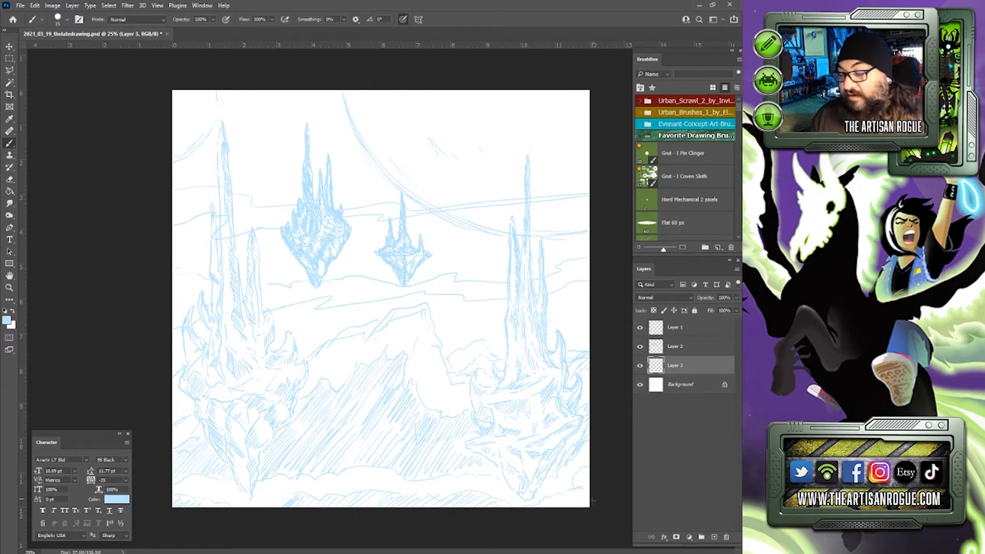
mouse_move(589, 497)
left_mouse_down()
mouse_move(584, 505)
mouse_move(574, 484)
mouse_move(570, 502)
left_mouse_up()
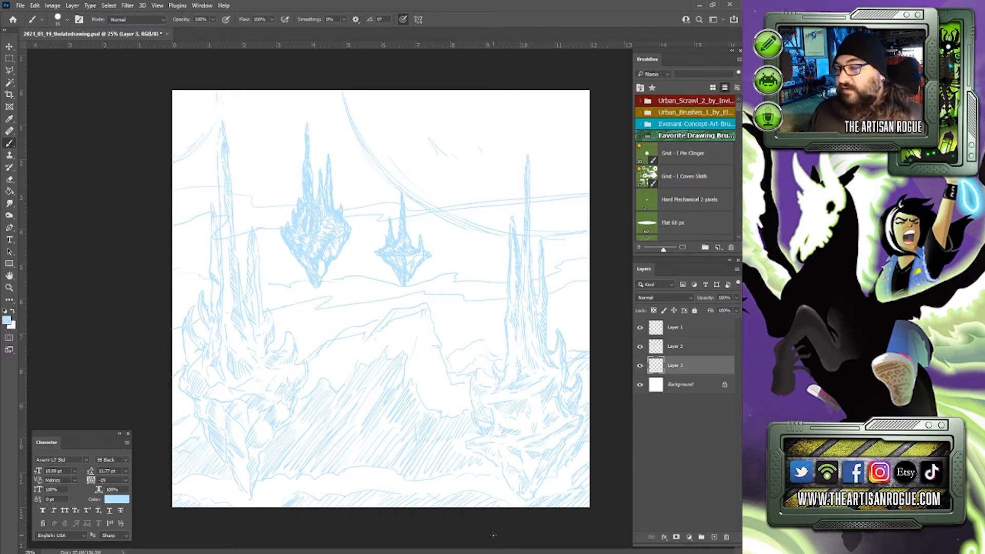
Step: Create a new layer with the default settings and move it to the top of the stack, above Layer 1
left_click(737, 269)
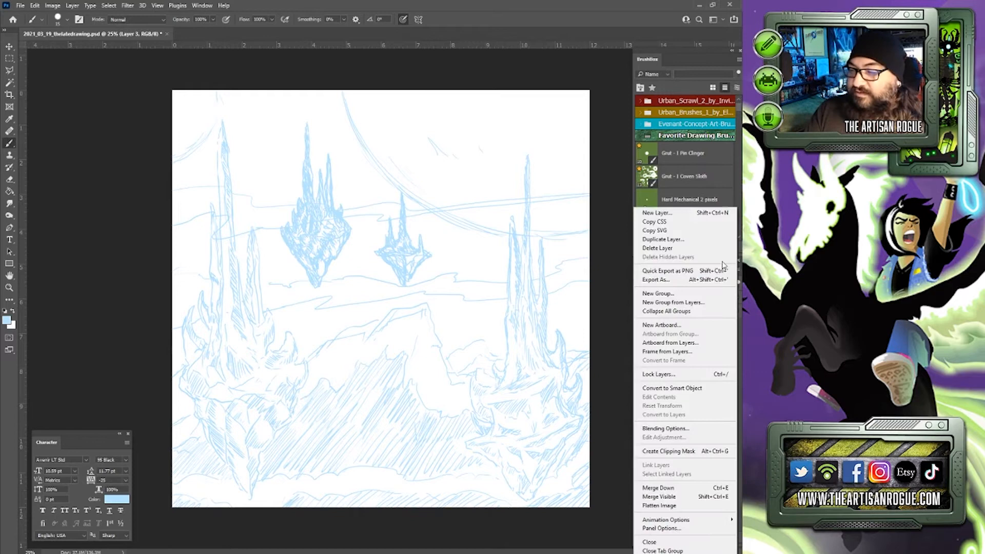
left_click(682, 214)
key("Return")
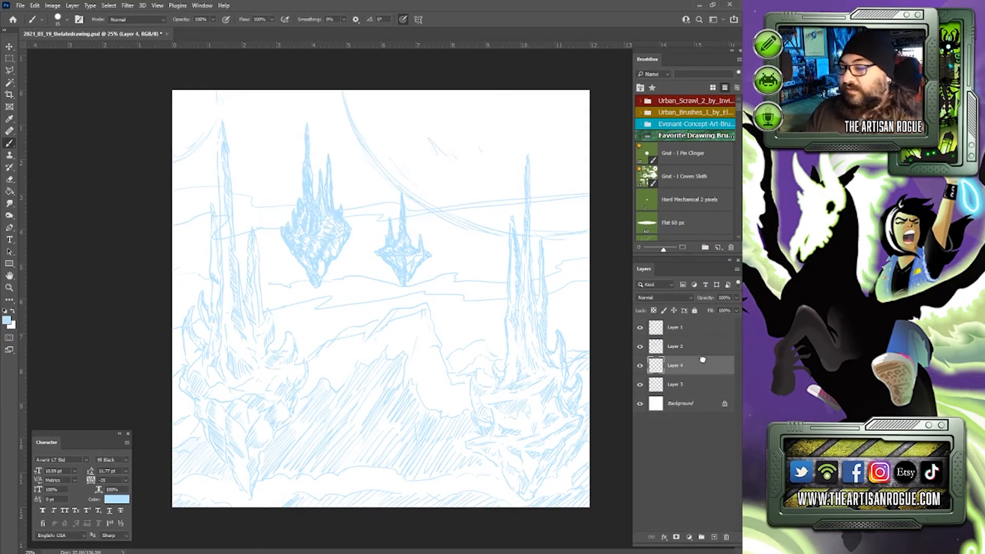
left_click_drag(703, 360, 703, 319)
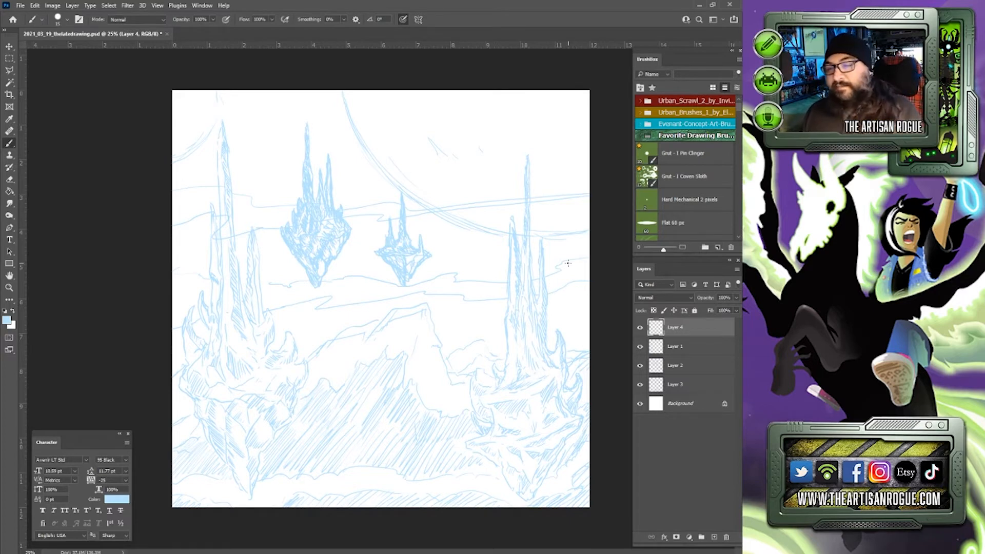
Step: Toggle the visibility of Layer 1, Layer 2 and Layer 3 in turn to check what each one contains
left_click(640, 347)
left_click(640, 347)
left_click(640, 366)
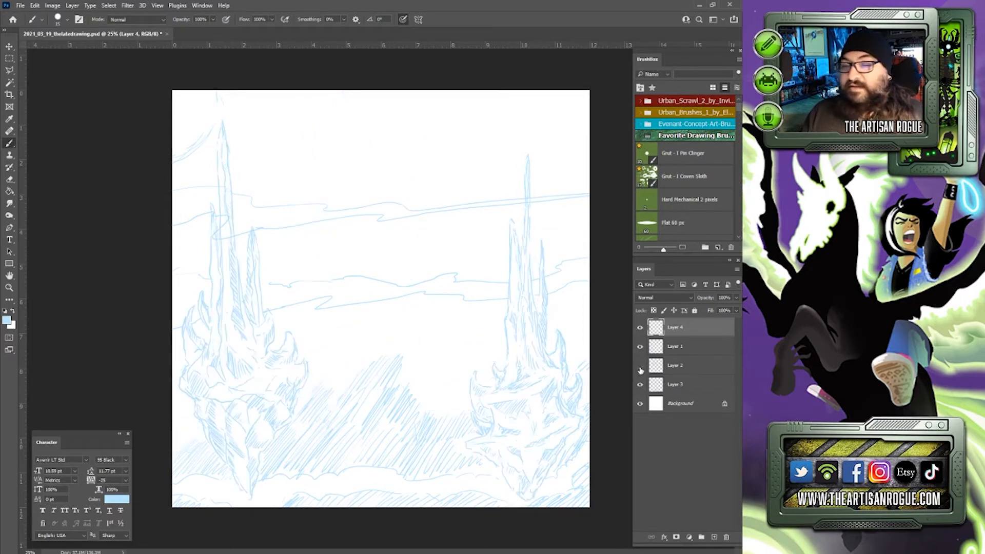
left_click(640, 366)
left_click(640, 385)
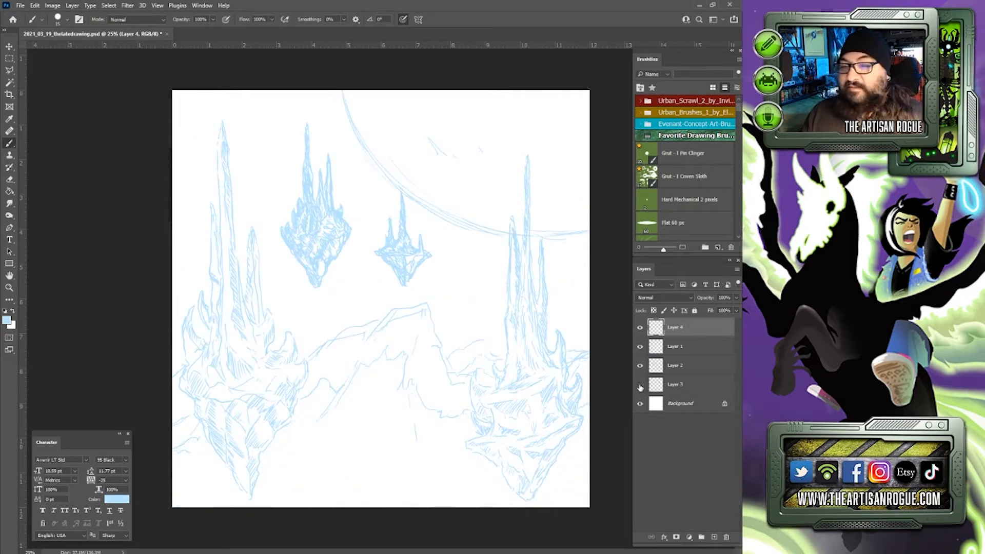
left_click(640, 385)
Step: Make Layer 3 active, switch to the Eraser tool and save the document
left_click(673, 385)
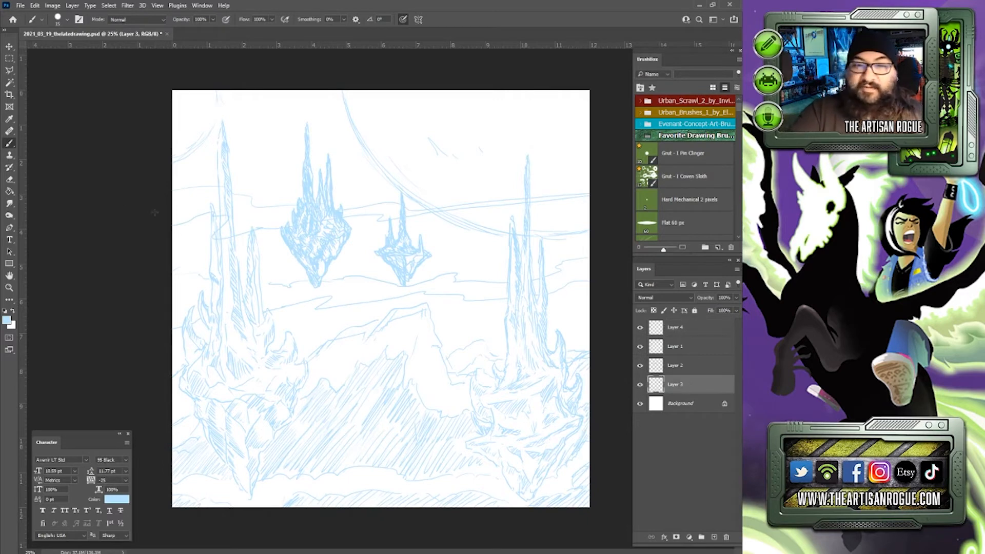
key("e")
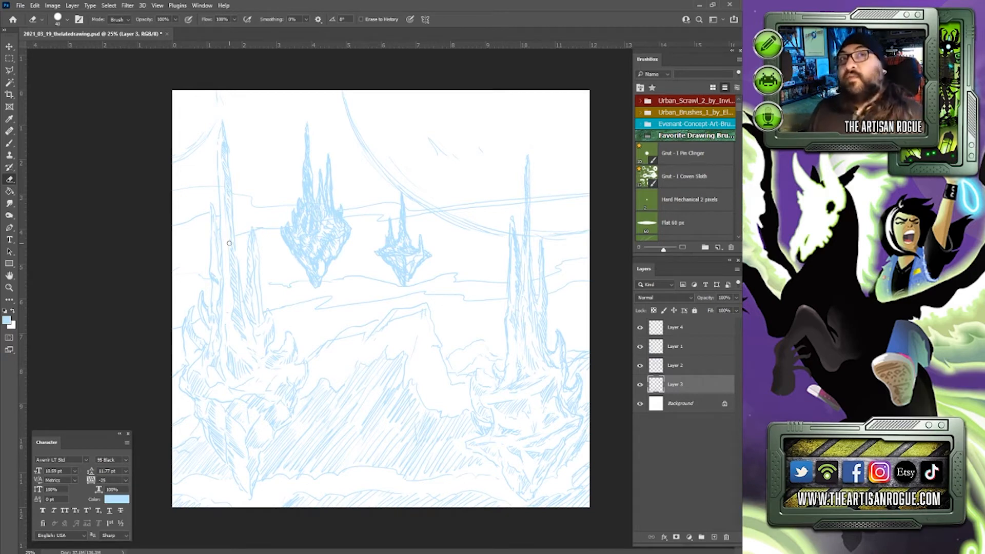
left_click(20, 5)
left_click(60, 110)
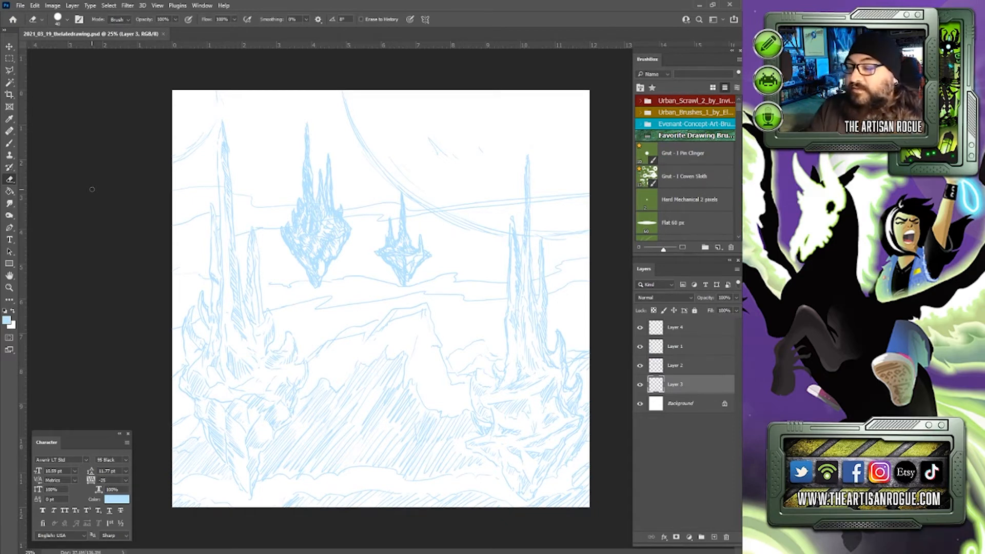
Step: Make Layer 4 the active layer, save the document and reset the foreground colour to black
left_click(640, 328)
left_click(640, 328)
left_click(691, 332)
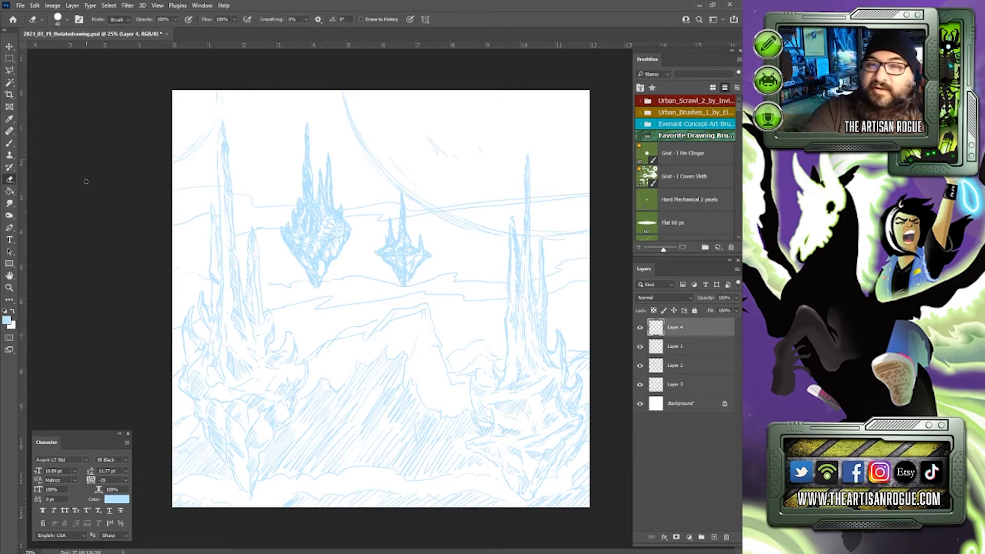
left_click(21, 5)
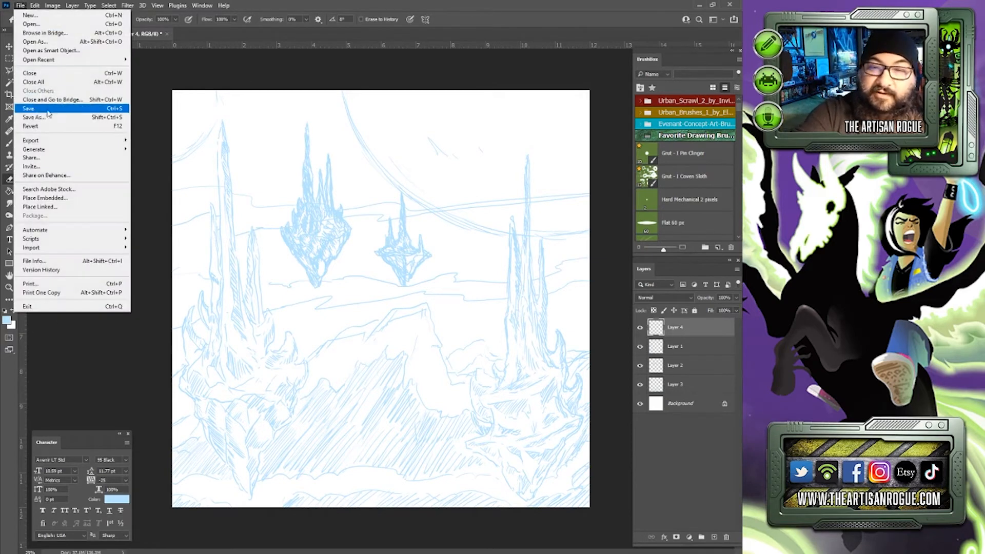
left_click(51, 109)
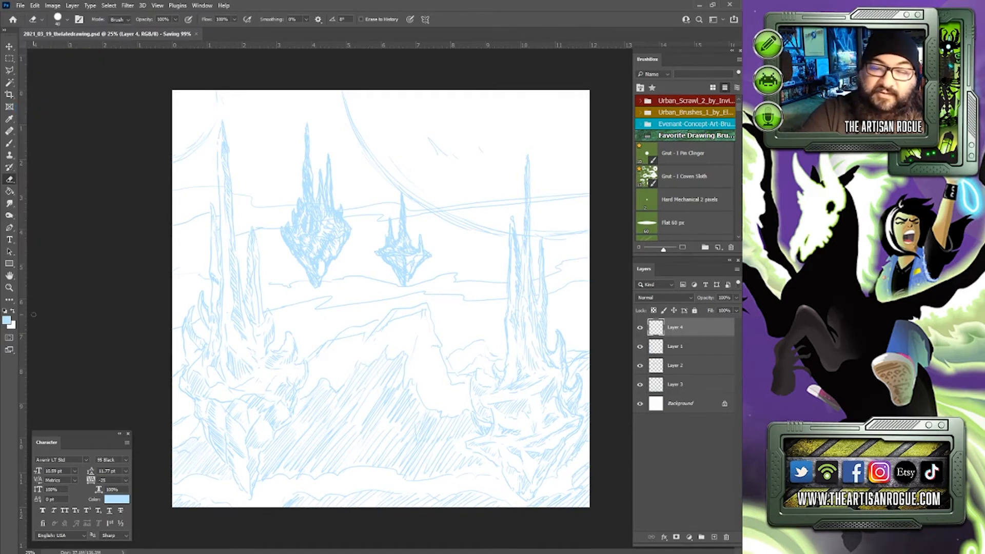
left_click(5, 311)
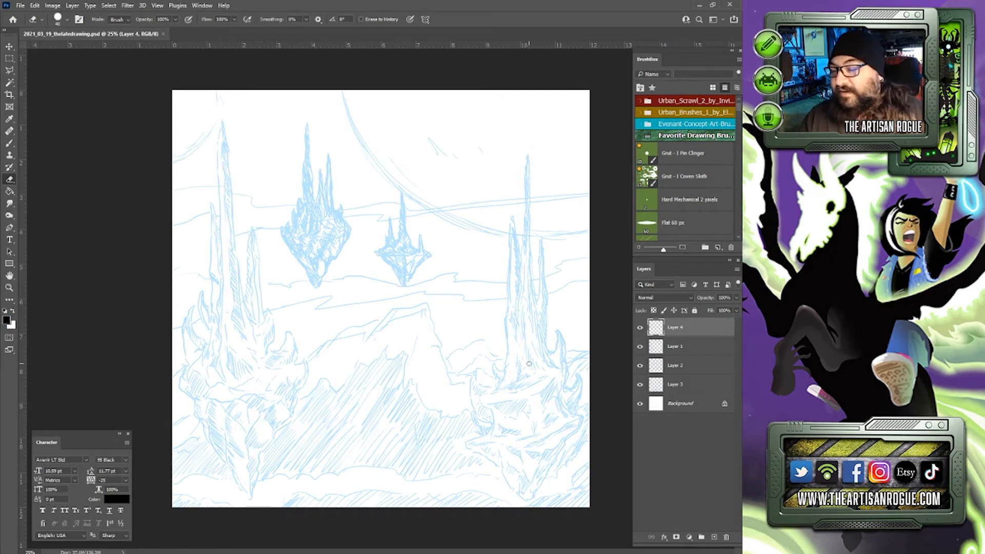
key("[")
key("[")
key("[")
key("[")
key("[")
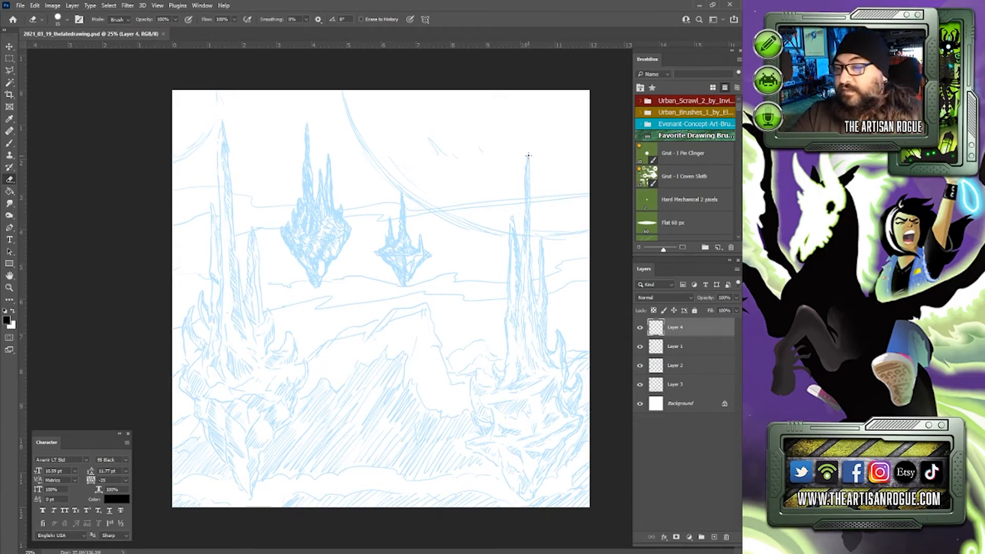
left_click_drag(525, 163, 526, 157)
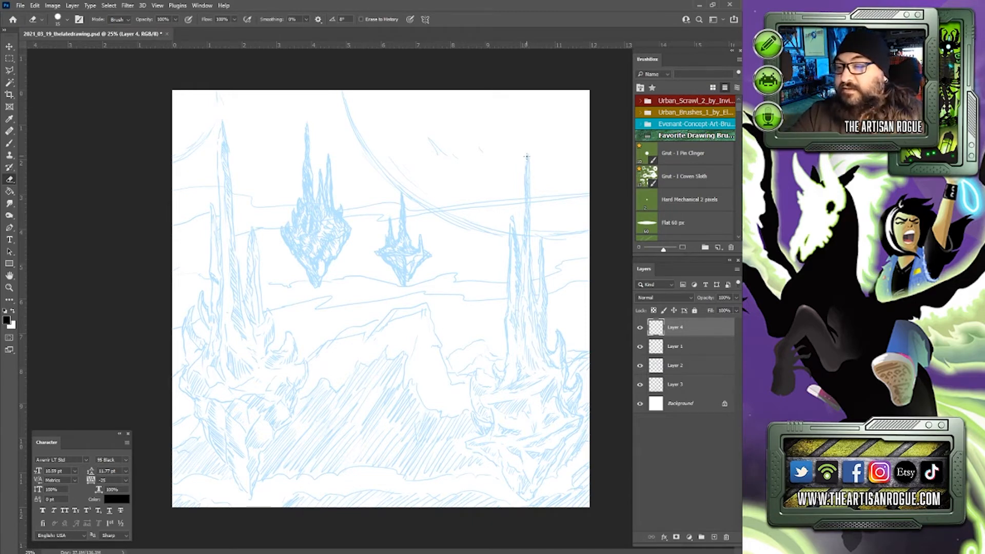
Step: Ink black Brush outlines on Layer 4 around the right structure's tallest spire and the shorter spire to its left
left_click(10, 144)
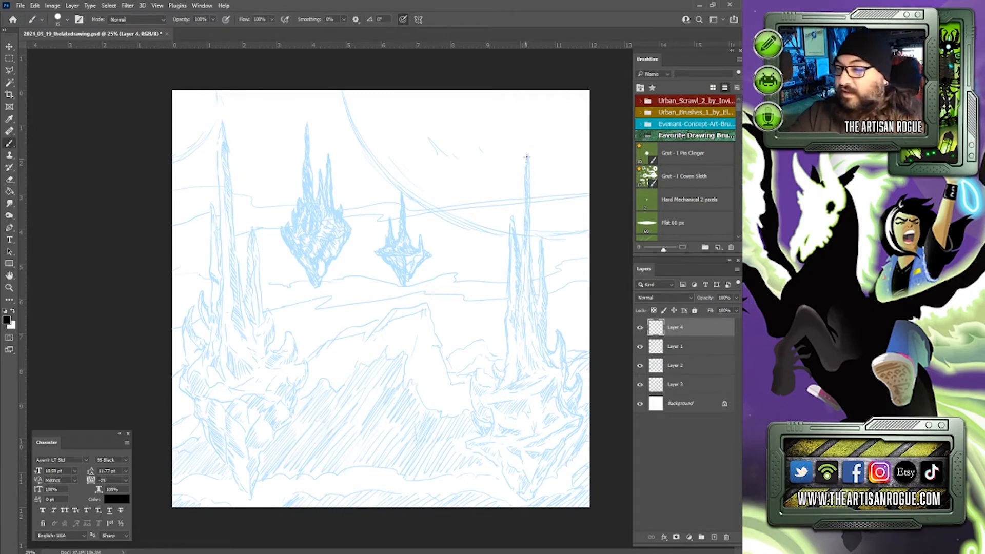
left_click_drag(526, 157, 538, 308)
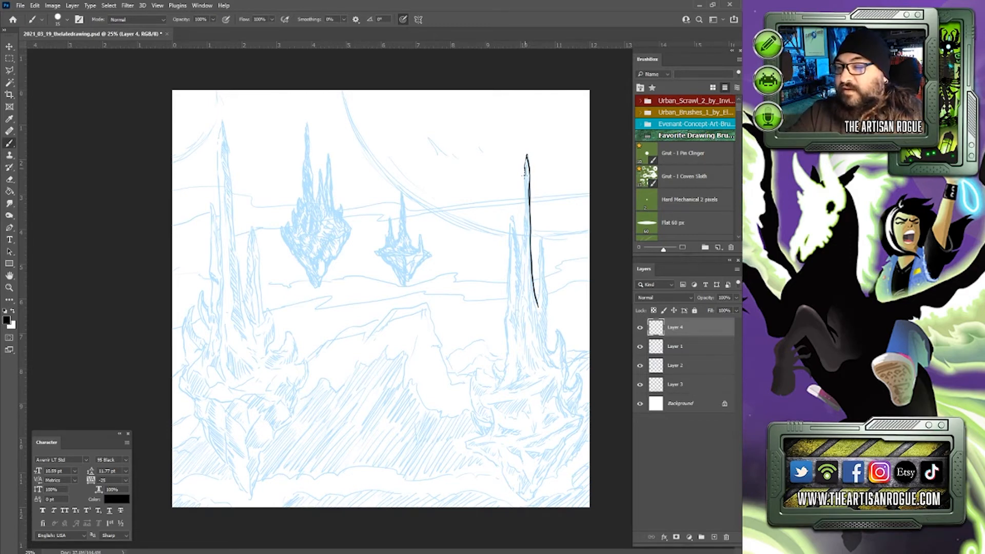
left_click_drag(524, 173, 520, 285)
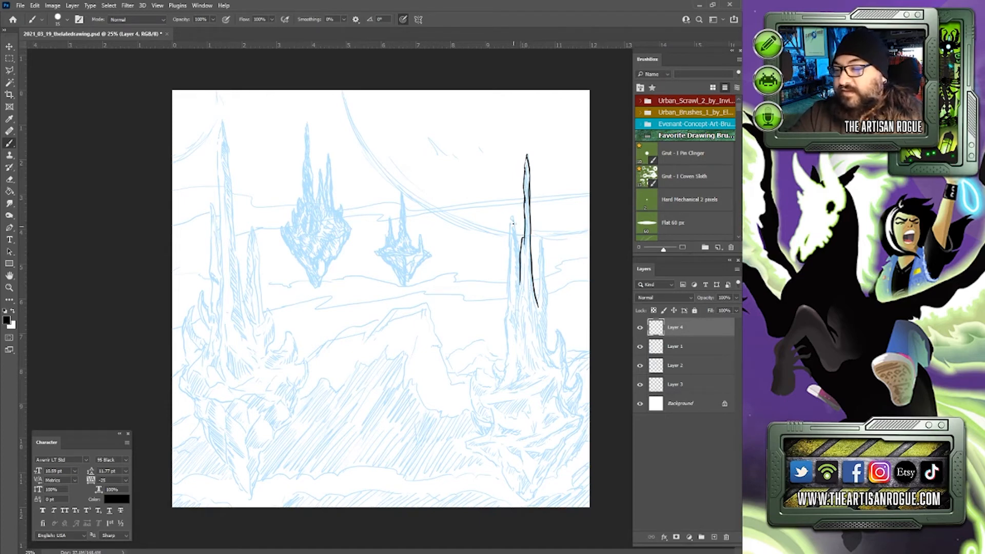
left_click_drag(512, 214, 506, 333)
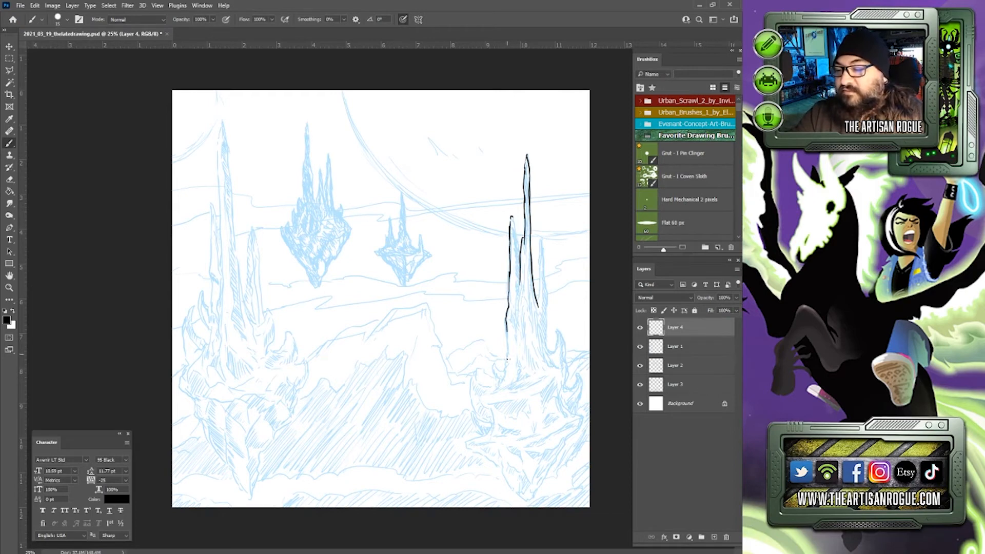
left_click_drag(511, 218, 518, 252)
Step: Ink the right structure's remaining right-hand spire and the curved horns on both sides of its base
mouse_move(533, 286)
left_mouse_down()
mouse_move(538, 307)
mouse_move(542, 233)
mouse_move(547, 343)
mouse_move(550, 354)
mouse_move(557, 330)
mouse_move(567, 373)
left_mouse_up()
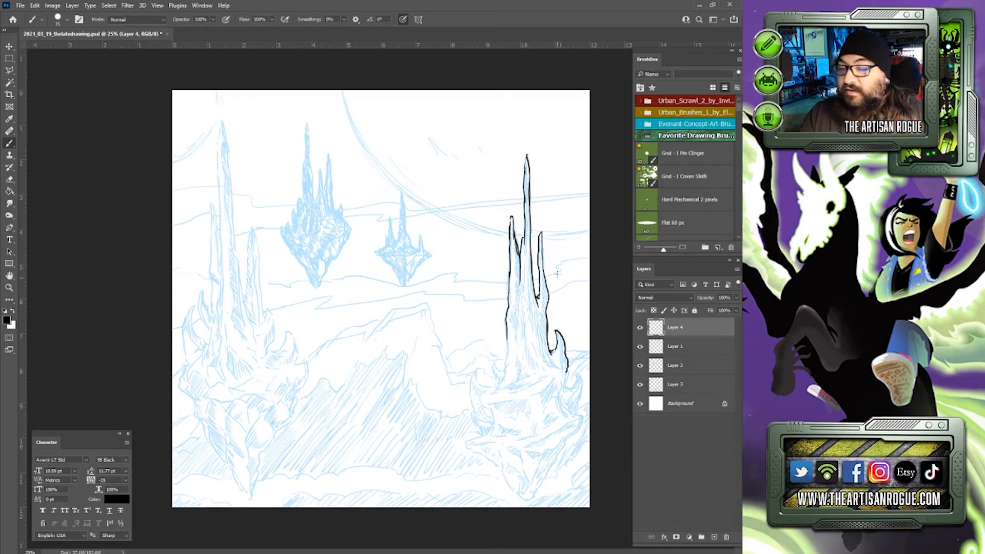
mouse_move(507, 336)
left_mouse_down()
mouse_move(502, 367)
mouse_move(489, 364)
mouse_move(499, 383)
left_mouse_up()
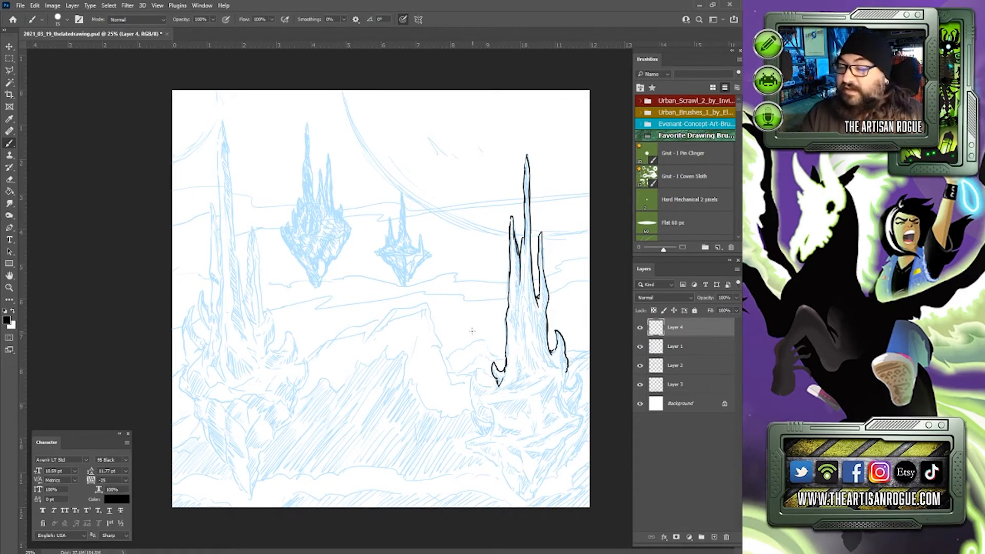
mouse_move(497, 389)
left_mouse_down()
mouse_move(481, 388)
mouse_move(476, 372)
mouse_move(469, 395)
mouse_move(493, 425)
left_mouse_up()
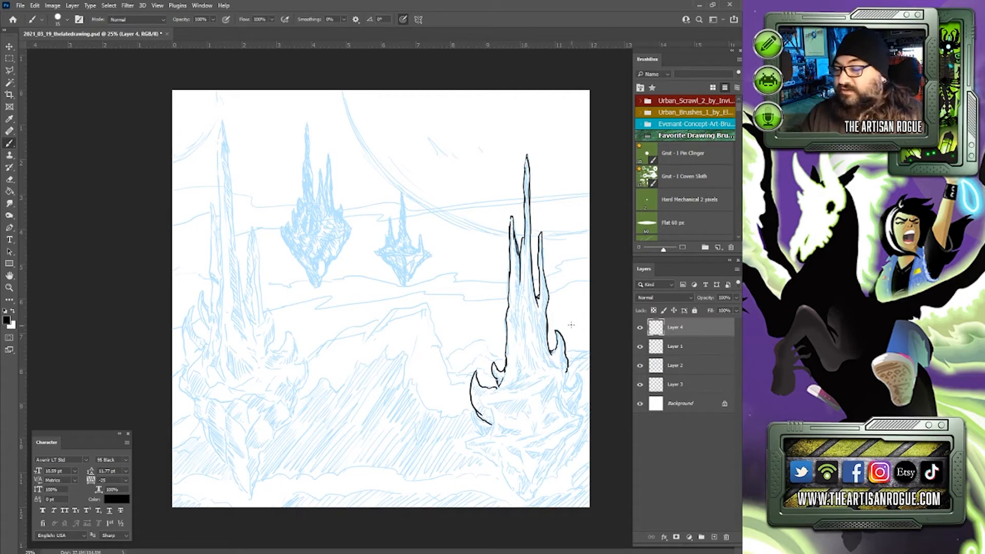
mouse_move(567, 376)
left_mouse_down()
mouse_move(570, 390)
mouse_move(576, 380)
mouse_move(583, 390)
mouse_move(578, 406)
left_mouse_up()
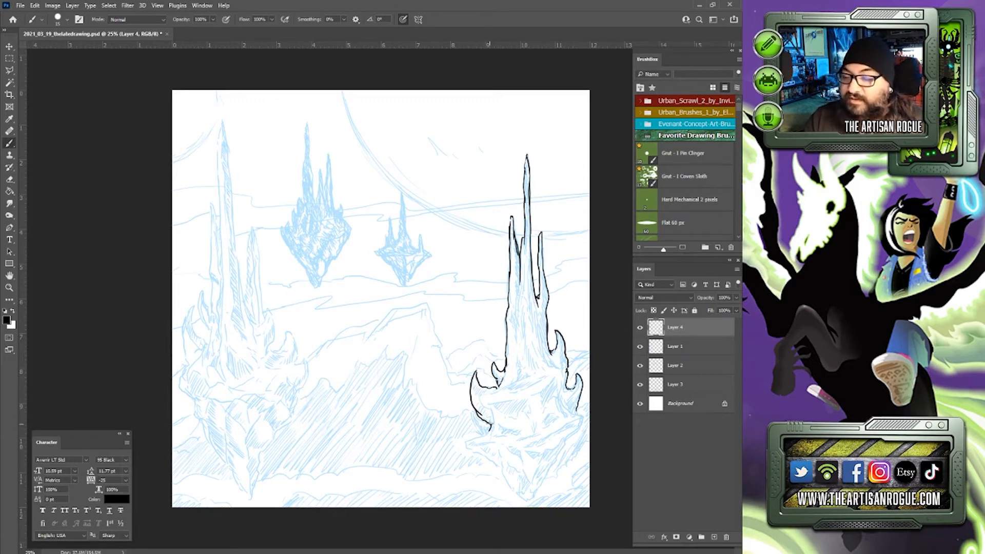
Step: Ink the outline of the right structure's floating rock base and add shading lines down its tallest spire
mouse_move(488, 427)
left_mouse_down()
mouse_move(484, 435)
mouse_move(467, 447)
mouse_move(508, 483)
mouse_move(530, 468)
mouse_move(501, 475)
mouse_move(522, 499)
mouse_move(549, 487)
mouse_move(528, 502)
mouse_move(582, 415)
left_mouse_up()
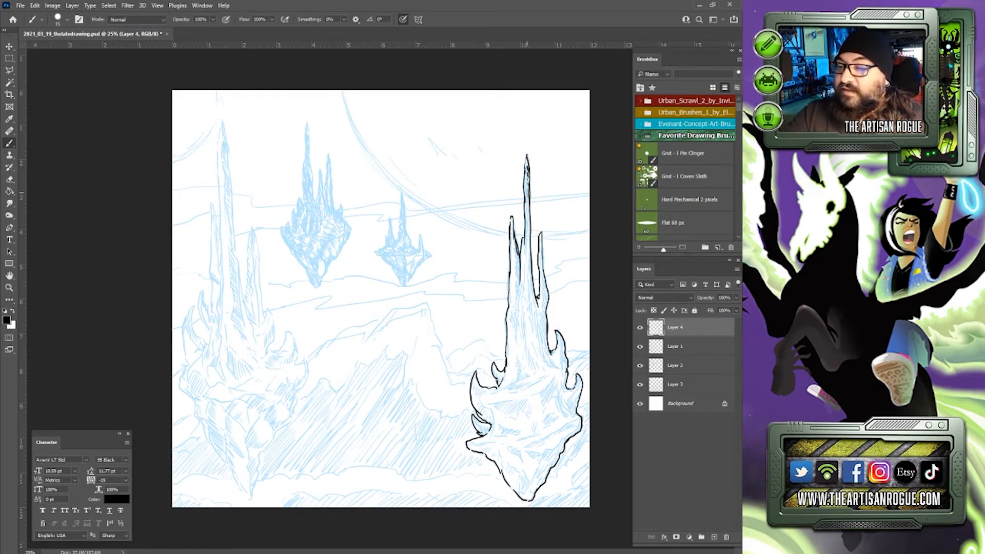
left_click_drag(528, 205, 527, 212)
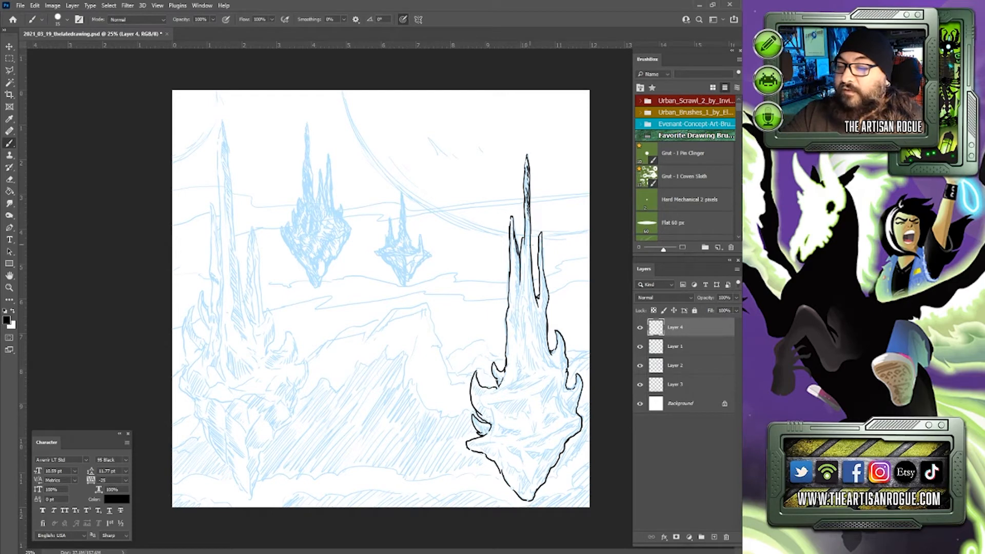
left_click_drag(530, 246, 532, 303)
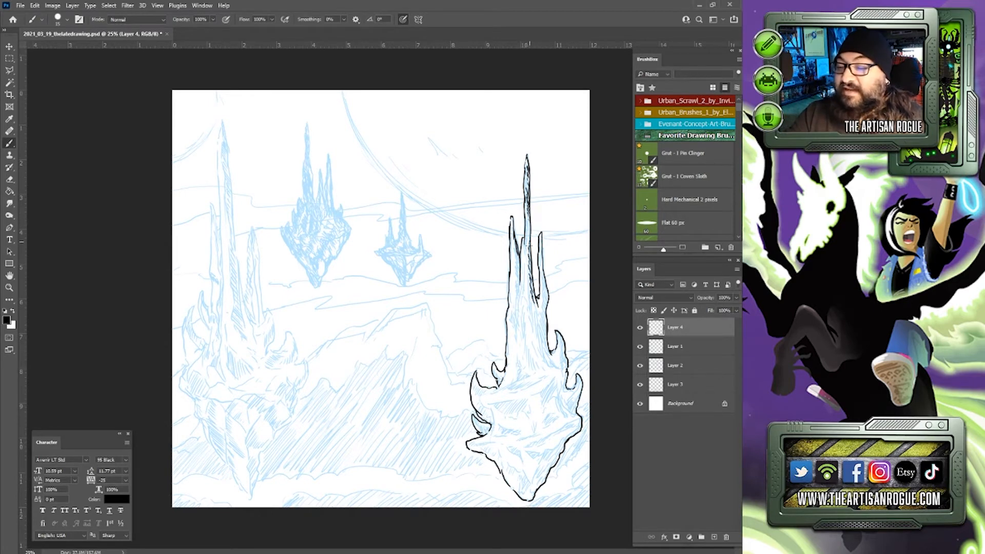
left_click_drag(528, 249, 532, 297)
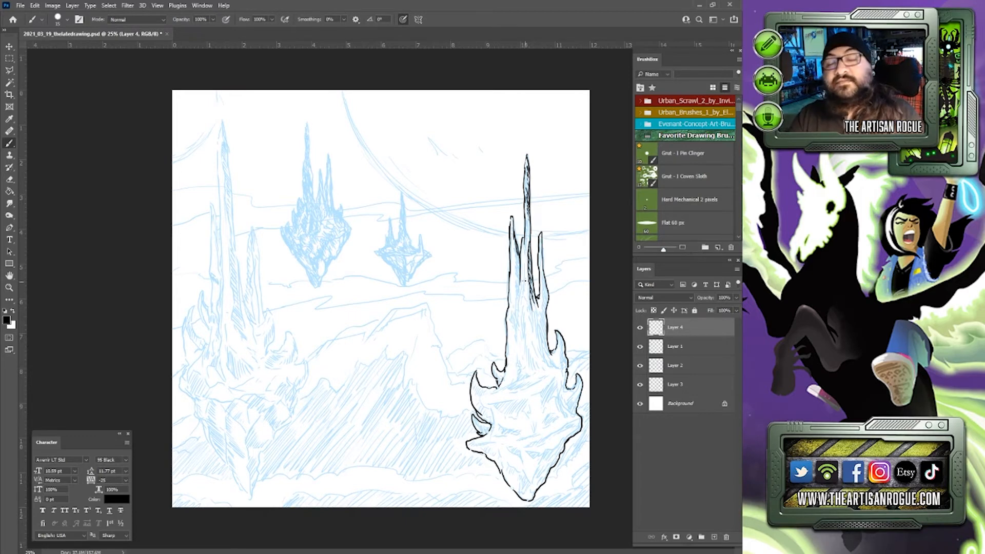
Step: Hatch the right structure's shorter spires, its right-hand horn and the tower body down to the base
left_click_drag(514, 248, 517, 295)
mouse_move(520, 255)
left_mouse_down()
mouse_move(519, 283)
mouse_move(542, 311)
mouse_move(542, 357)
mouse_move(556, 370)
mouse_move(550, 361)
left_mouse_up()
left_click_drag(544, 274, 549, 369)
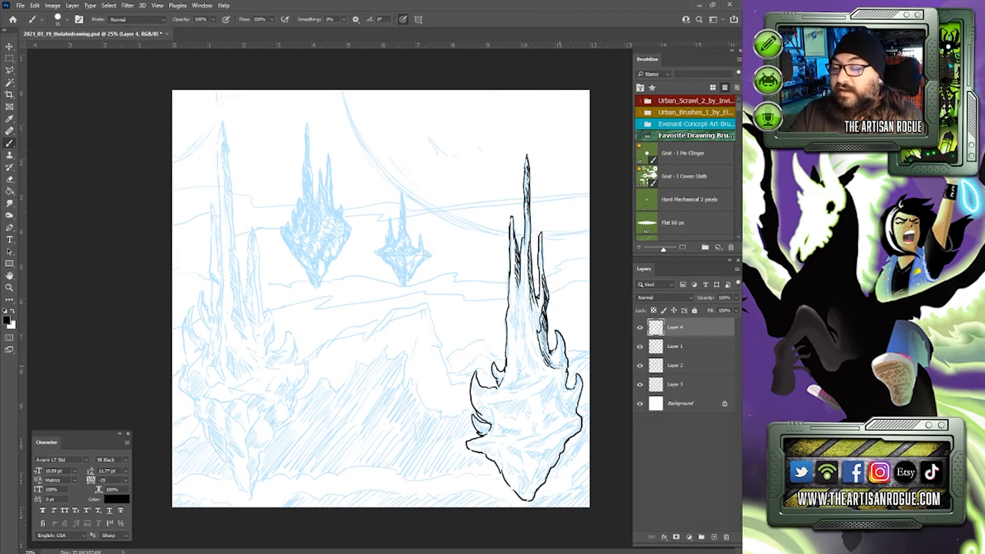
left_click_drag(562, 334, 564, 374)
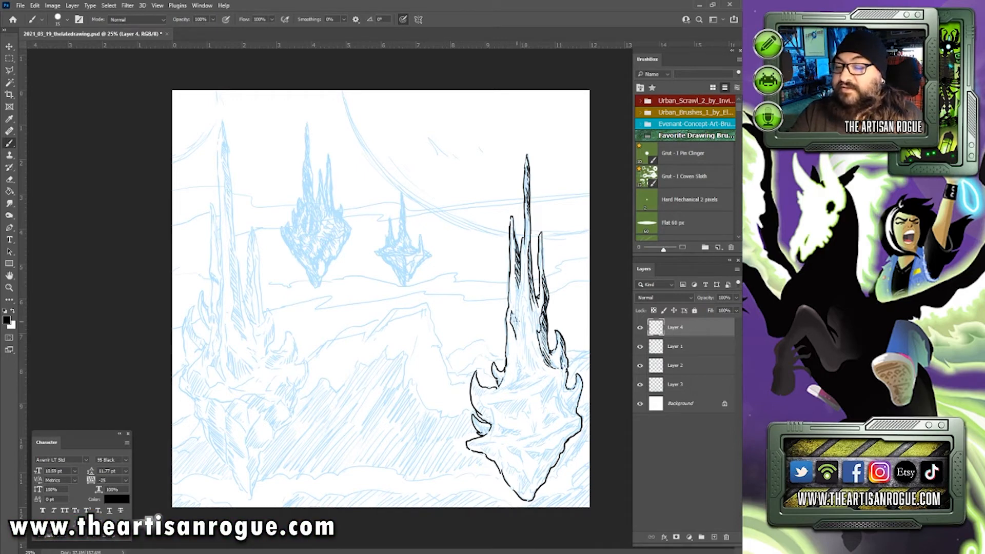
mouse_move(514, 321)
left_mouse_down()
mouse_move(517, 334)
mouse_move(519, 307)
mouse_move(522, 324)
left_mouse_up()
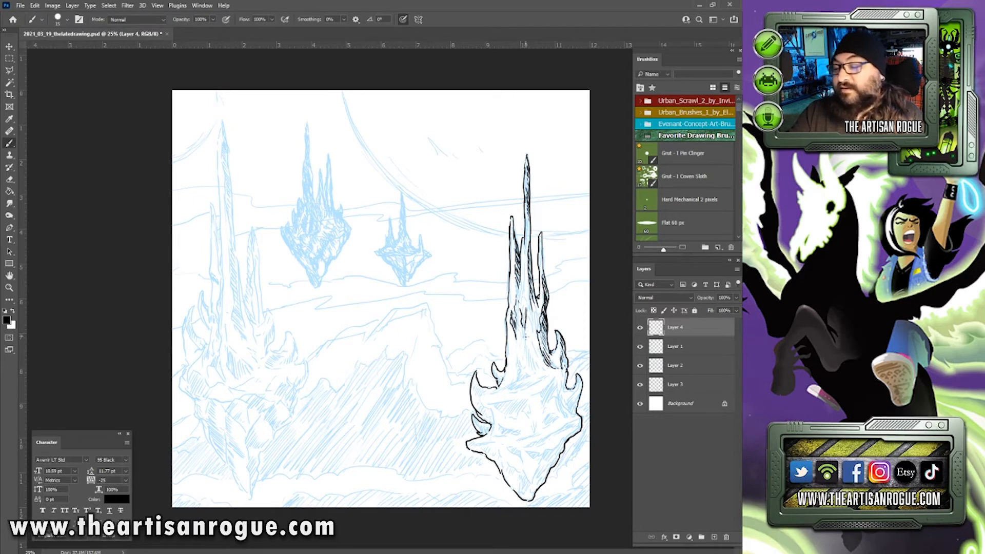
left_click_drag(525, 343, 532, 368)
mouse_move(530, 350)
left_mouse_down()
mouse_move(537, 364)
mouse_move(514, 377)
mouse_move(522, 369)
mouse_move(528, 381)
left_mouse_up()
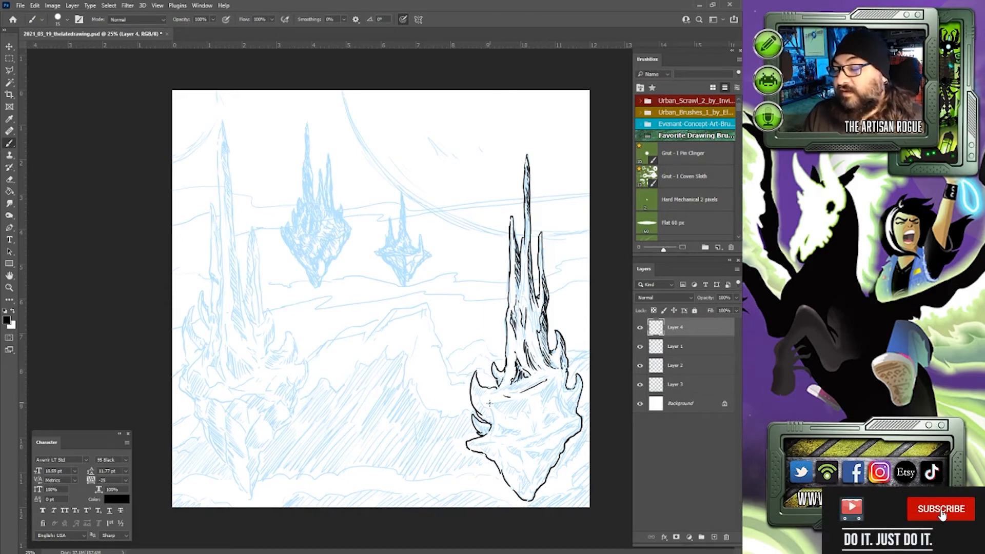
Step: Ink and hatch the recesses beneath the right structure's tower and shade the curved horns on both sides of its base
mouse_move(489, 403)
left_mouse_down()
mouse_move(528, 400)
mouse_move(497, 414)
mouse_move(513, 416)
left_mouse_up()
left_click_drag(513, 404, 519, 415)
mouse_move(519, 403)
left_mouse_down()
mouse_move(523, 413)
mouse_move(563, 379)
mouse_move(544, 415)
mouse_move(544, 395)
mouse_move(563, 389)
left_mouse_up()
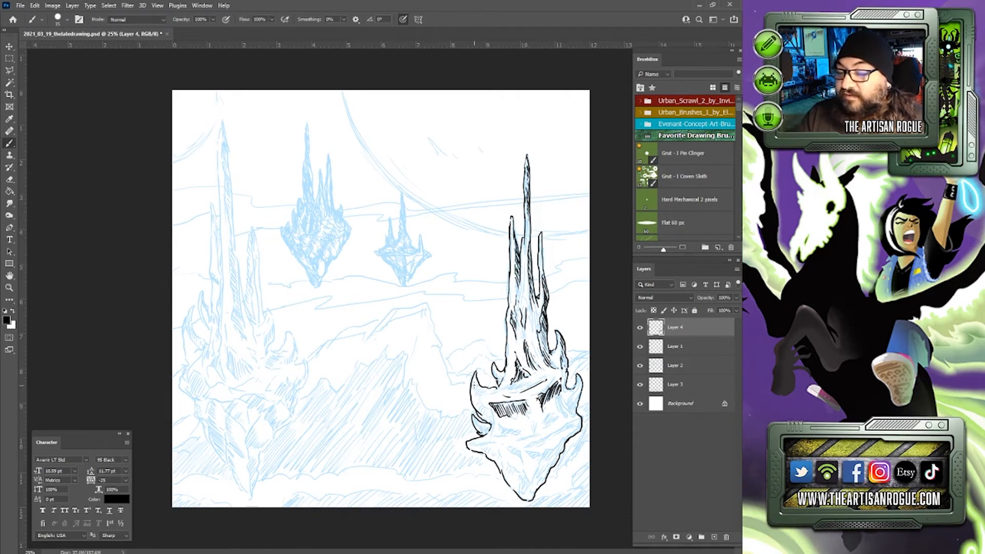
left_click_drag(477, 389, 495, 422)
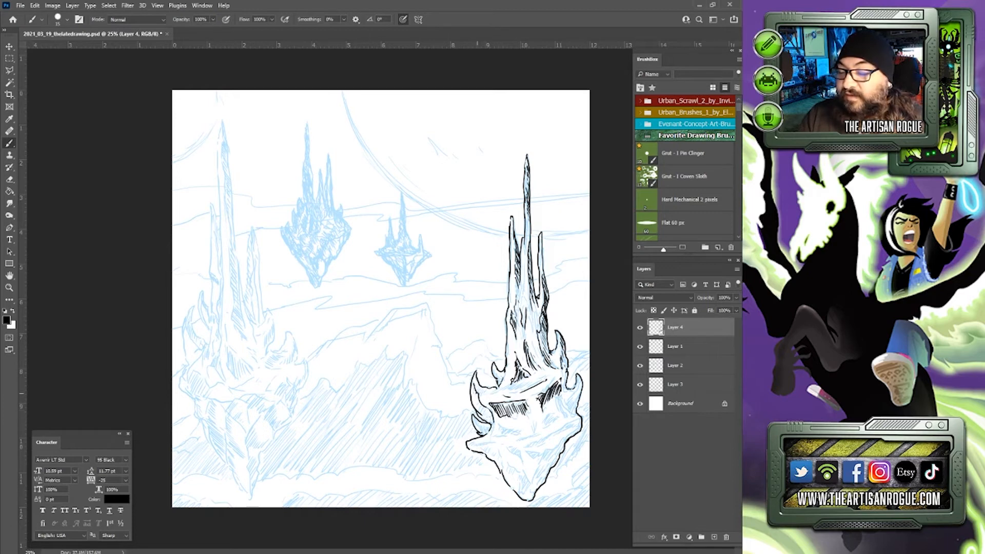
mouse_move(474, 385)
left_mouse_down()
mouse_move(475, 407)
mouse_move(494, 424)
mouse_move(472, 430)
mouse_move(489, 434)
left_mouse_up()
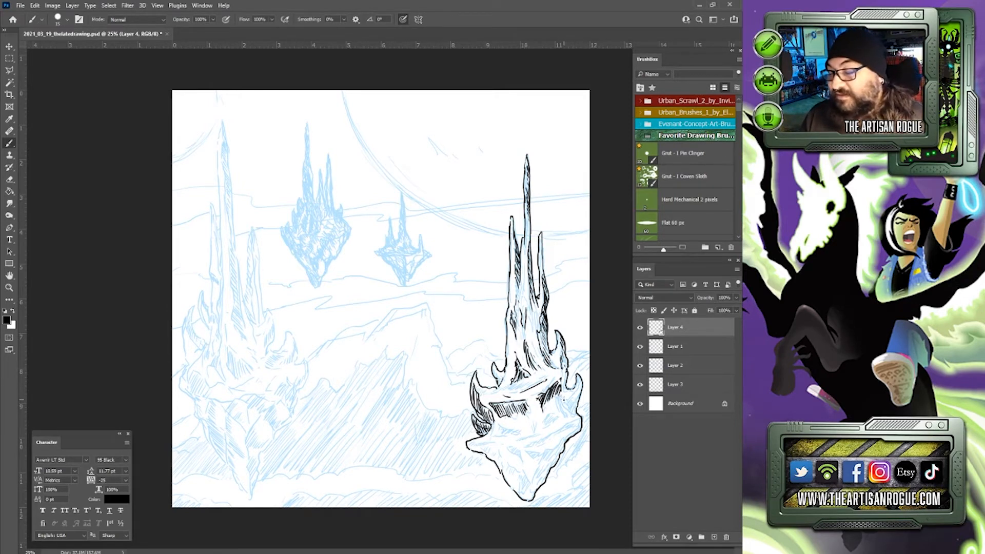
mouse_move(564, 400)
left_mouse_down()
mouse_move(578, 390)
mouse_move(568, 409)
left_mouse_up()
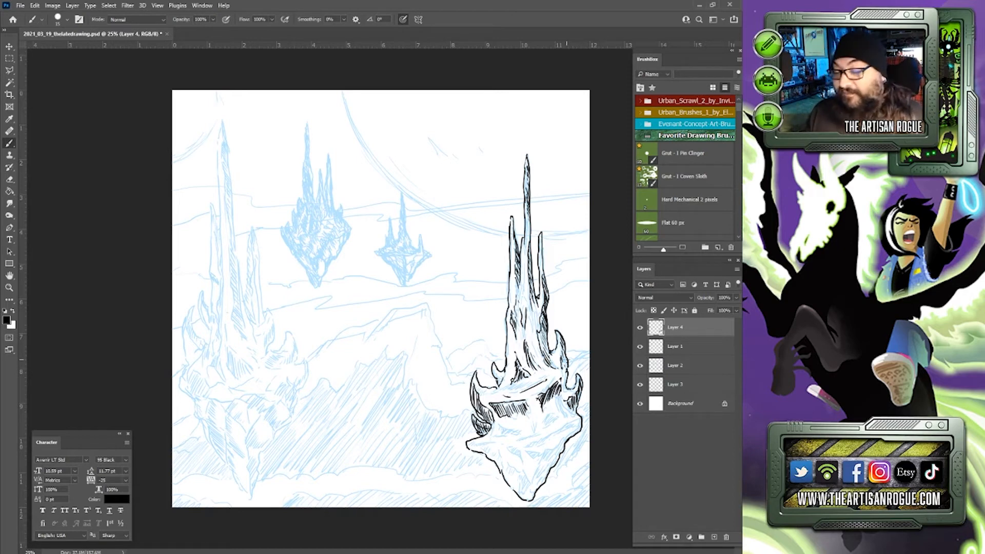
Step: Ink the ledge and inner rock contours across the right structure's floating base
mouse_move(499, 434)
left_mouse_down()
mouse_move(564, 416)
mouse_move(519, 441)
mouse_move(469, 445)
left_mouse_up()
left_click_drag(475, 442, 474, 446)
mouse_move(482, 442)
left_mouse_down()
mouse_move(532, 495)
mouse_move(543, 456)
mouse_move(572, 434)
left_mouse_up()
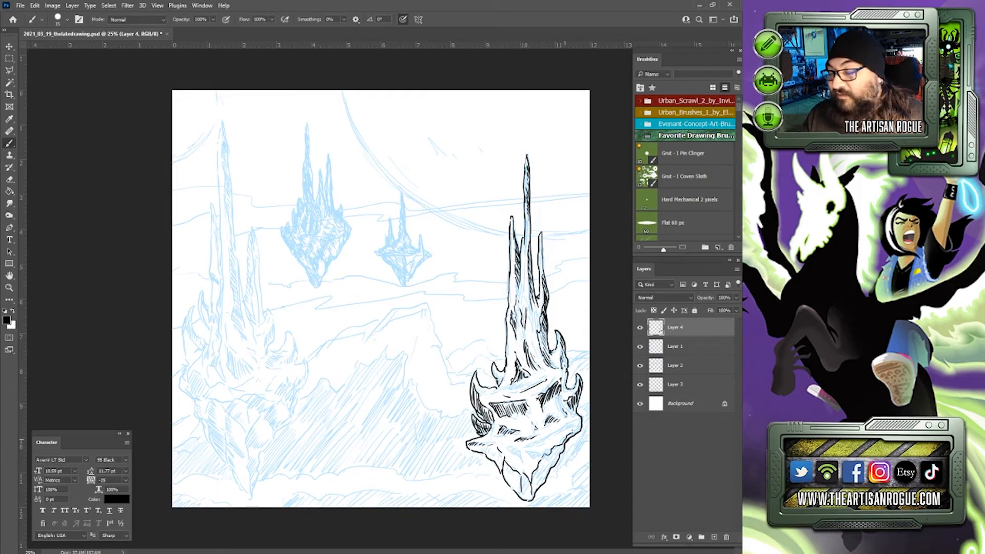
mouse_move(510, 450)
left_mouse_down()
mouse_move(540, 451)
mouse_move(528, 442)
mouse_move(576, 422)
left_mouse_up()
left_click_drag(531, 448, 540, 438)
left_click_drag(538, 445, 551, 439)
left_click_drag(556, 437, 566, 426)
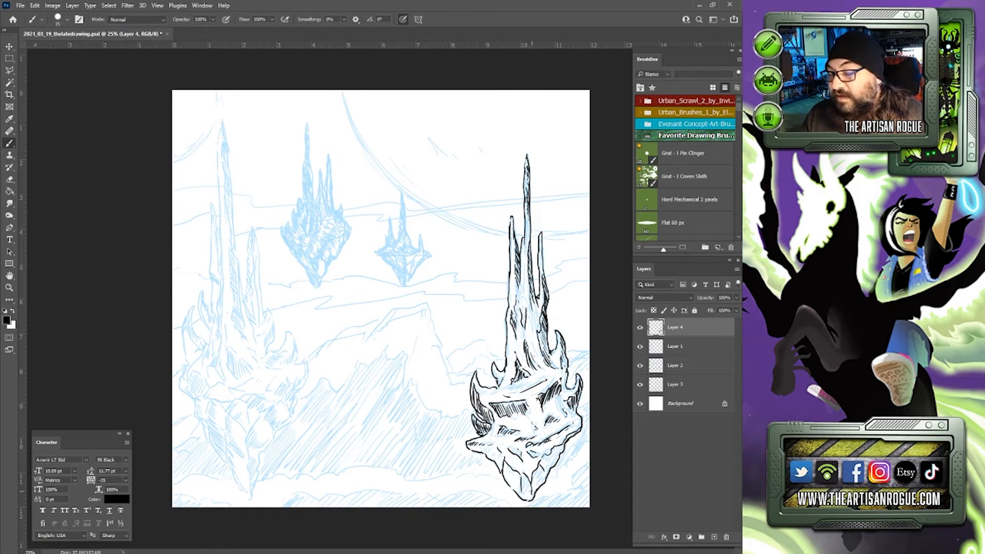
Step: Hatch the right side and lower tip of the right structure's rocky underside
mouse_move(535, 470)
left_mouse_down()
mouse_move(534, 493)
mouse_move(545, 470)
left_mouse_up()
left_click_drag(555, 450, 550, 466)
left_click_drag(558, 446, 556, 458)
mouse_move(564, 444)
left_mouse_down()
mouse_move(504, 490)
mouse_move(516, 484)
mouse_move(525, 497)
left_mouse_up()
left_click_drag(531, 481, 521, 502)
left_click_drag(527, 489, 523, 501)
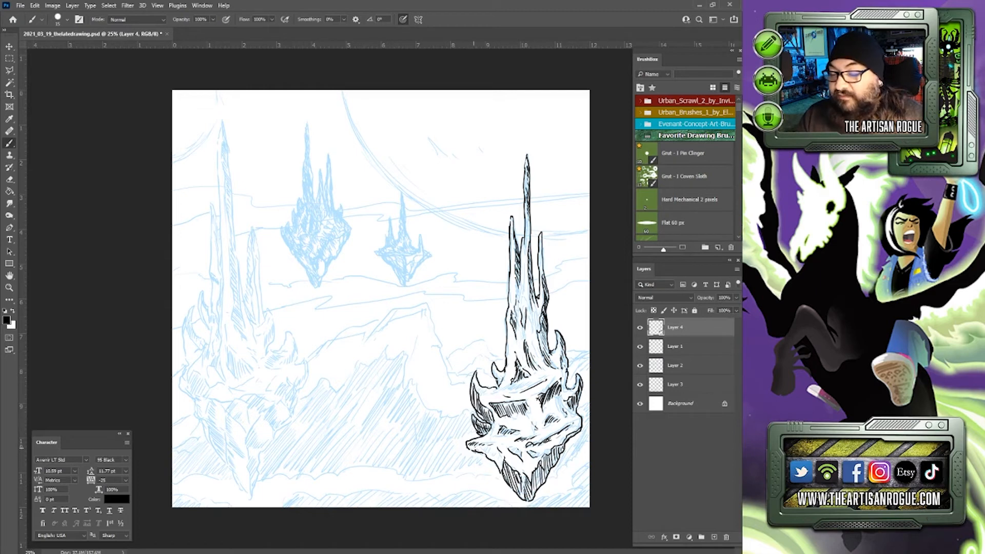
Step: Hatch the left side of the right structure's rocky underside and save the document
left_click_drag(480, 447, 474, 456)
left_click_drag(485, 447, 482, 454)
left_click_drag(492, 447, 486, 460)
left_click_drag(498, 449, 494, 460)
left_click_drag(503, 448, 497, 468)
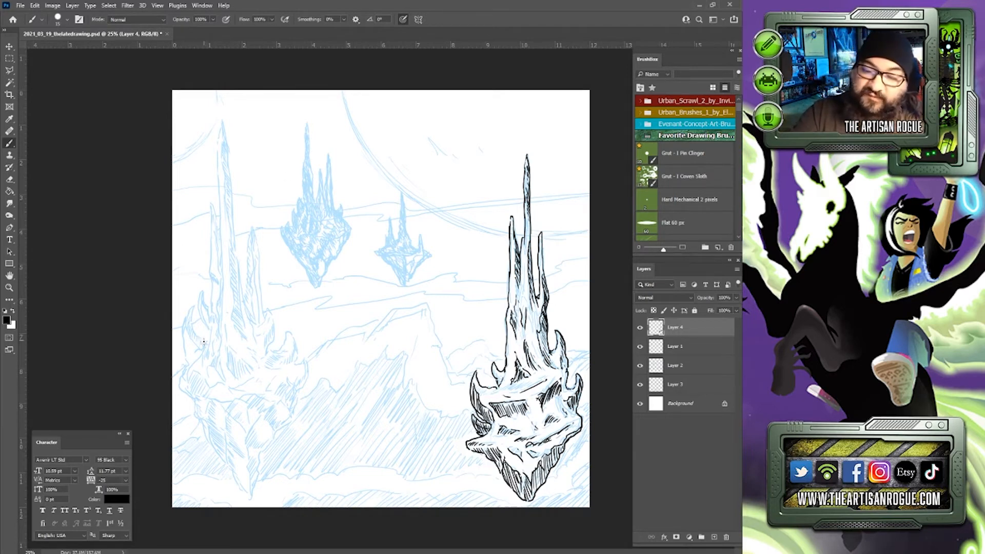
left_click(21, 5)
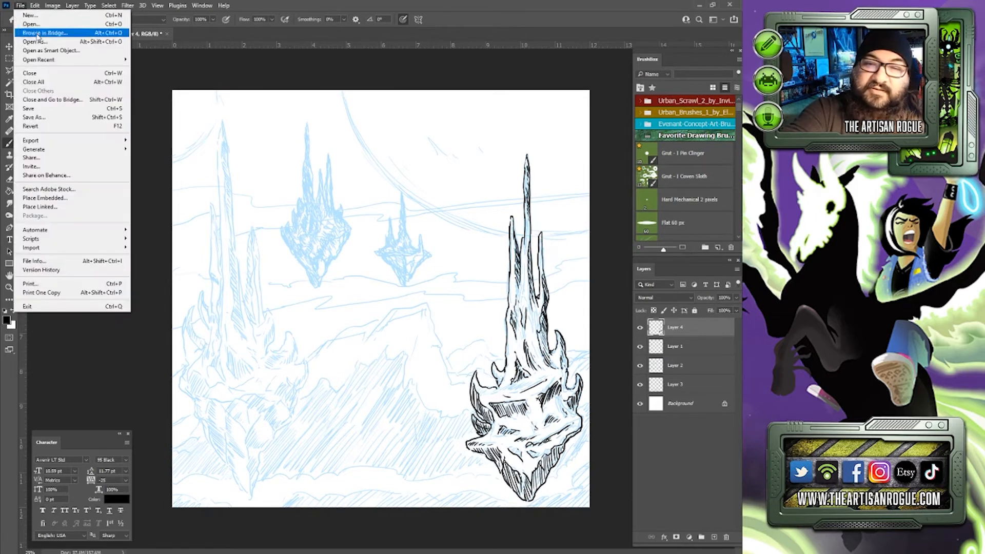
left_click(48, 108)
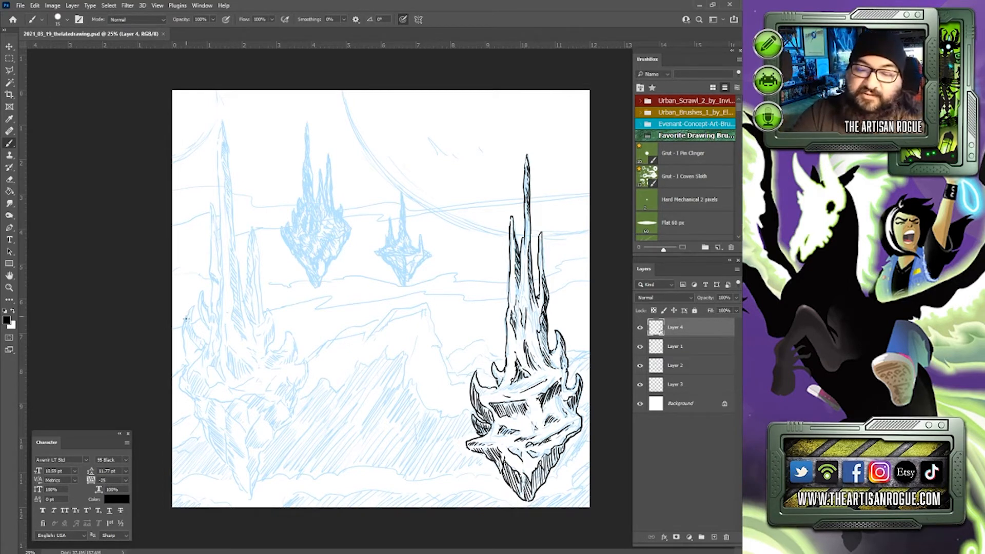
Step: Ink the left structure's curved left horn and the rock edge below it
mouse_move(204, 340)
left_mouse_down()
mouse_move(191, 306)
mouse_move(183, 348)
left_mouse_up()
left_click_drag(186, 353, 188, 365)
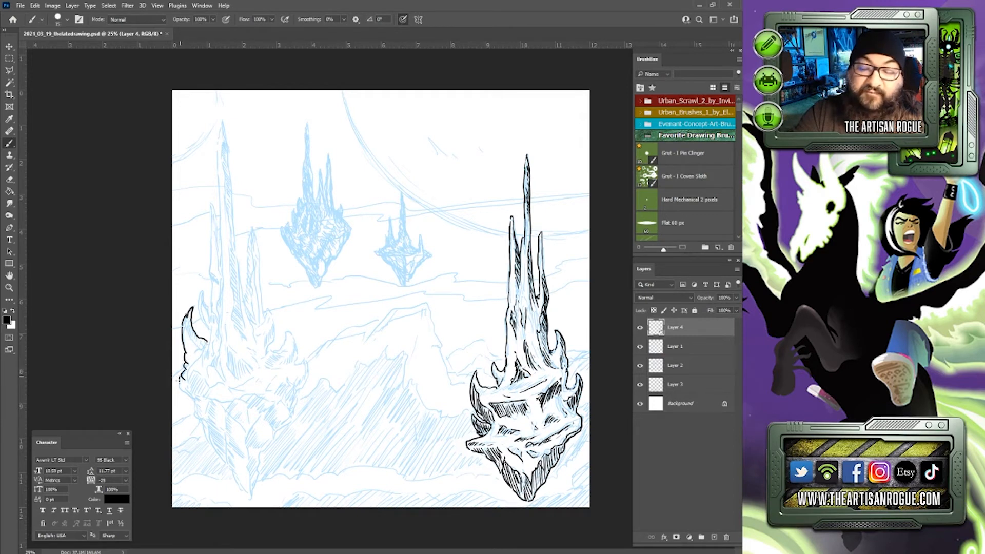
left_click_drag(188, 392, 195, 402)
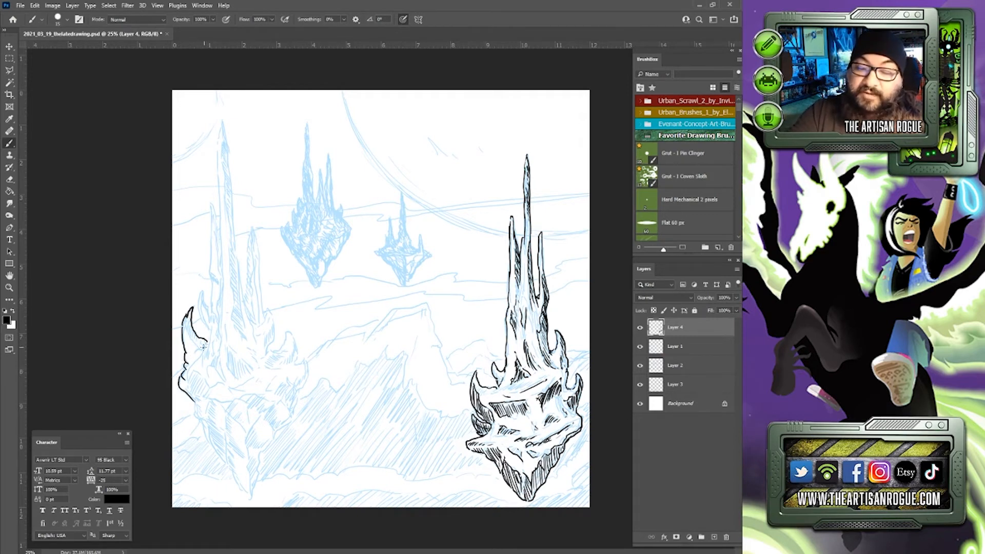
Step: Ink the outlines of the left structure's short left spire and tallest spire, with a ridge line down the tallest
mouse_move(204, 347)
left_mouse_down()
mouse_move(209, 271)
mouse_move(218, 288)
left_mouse_up()
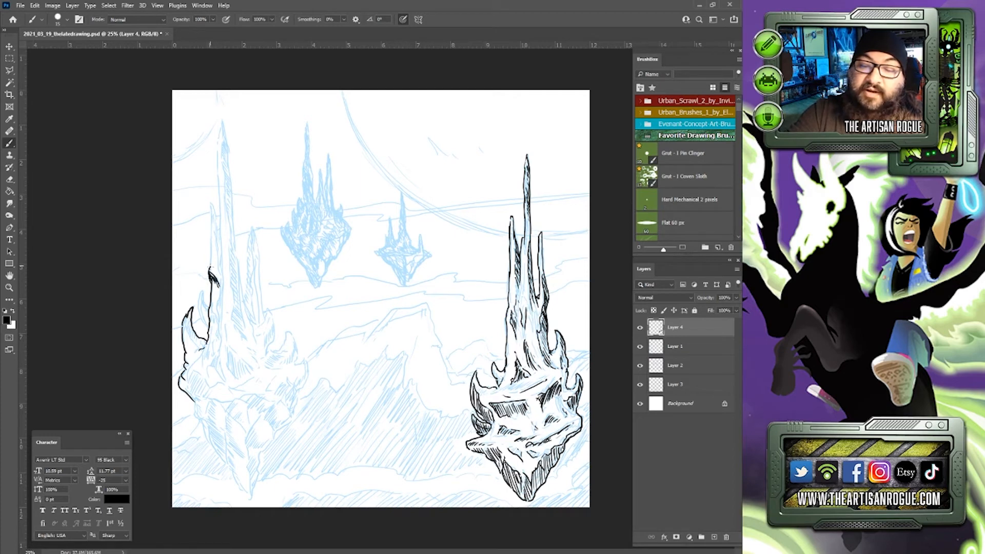
mouse_move(210, 268)
left_mouse_down()
mouse_move(210, 203)
mouse_move(224, 271)
left_mouse_up()
mouse_move(221, 324)
left_mouse_down()
mouse_move(225, 117)
mouse_move(229, 165)
left_mouse_up()
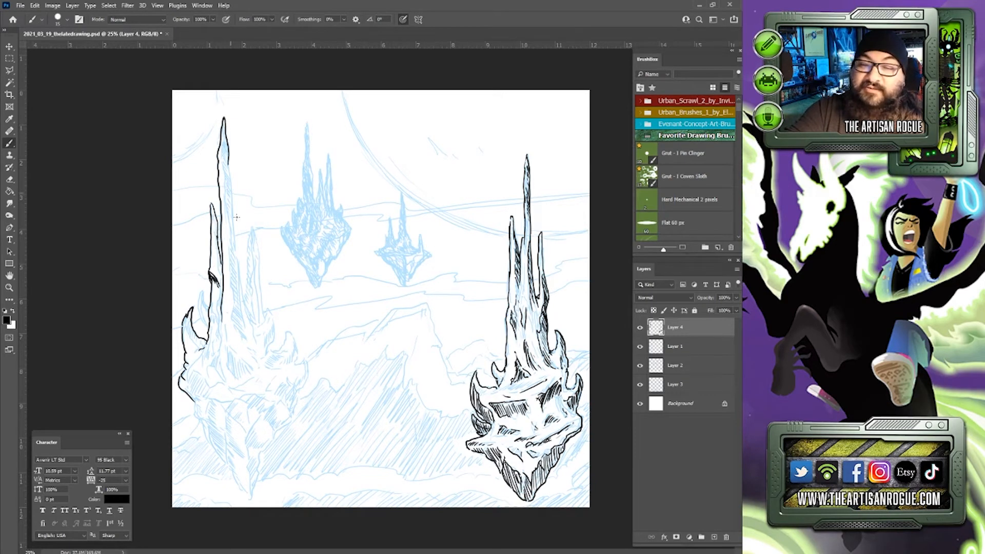
left_click_drag(252, 315, 227, 155)
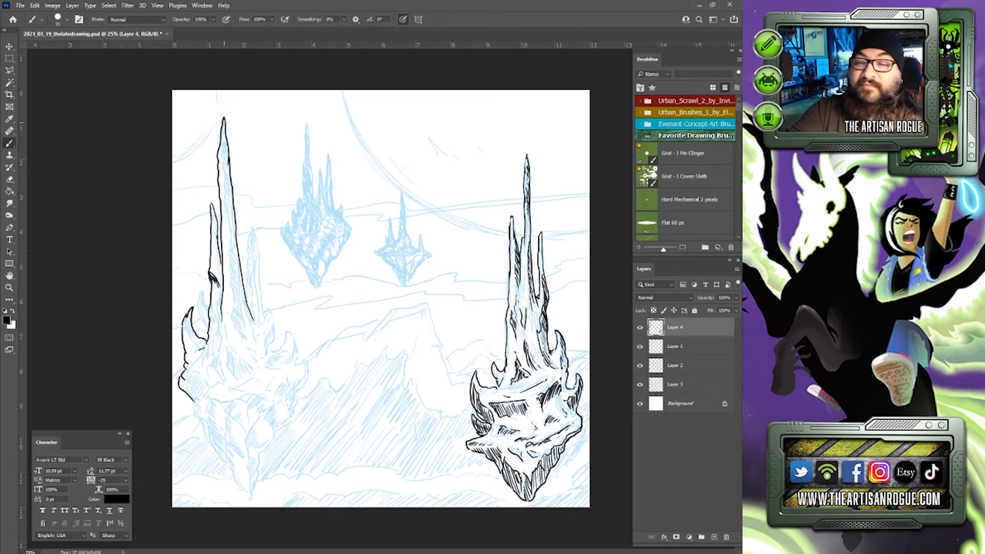
left_click_drag(225, 120, 242, 340)
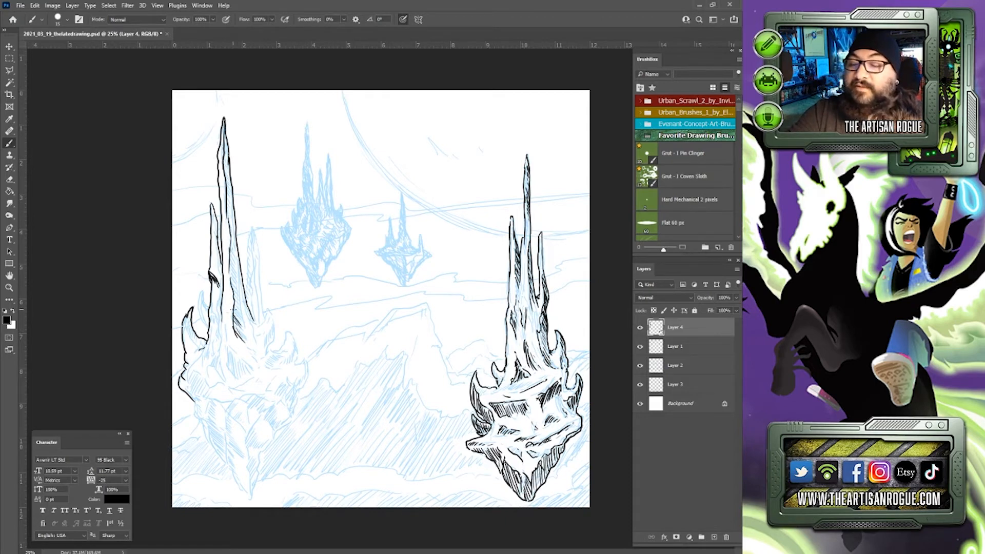
Step: Hatch the right side of the left structure's tallest spire from its base up toward the tip
left_click_drag(230, 301, 239, 320)
mouse_move(230, 304)
left_mouse_down()
mouse_move(241, 311)
mouse_move(239, 292)
left_mouse_up()
mouse_move(227, 271)
left_mouse_down()
mouse_move(237, 286)
mouse_move(240, 275)
left_mouse_up()
left_click_drag(228, 246, 237, 262)
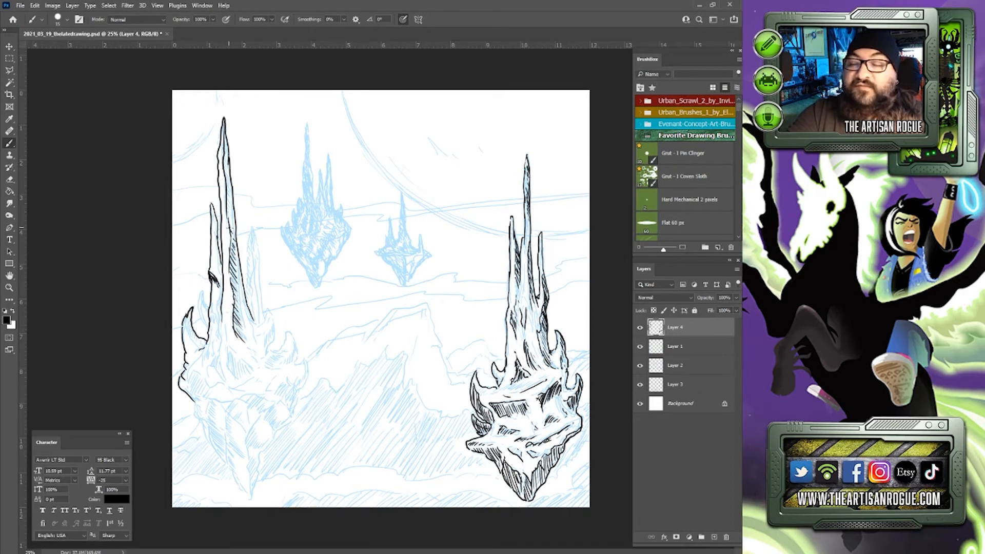
left_click_drag(226, 222, 234, 231)
left_click_drag(225, 210, 236, 225)
left_click_drag(223, 201, 237, 217)
left_click_drag(226, 191, 237, 211)
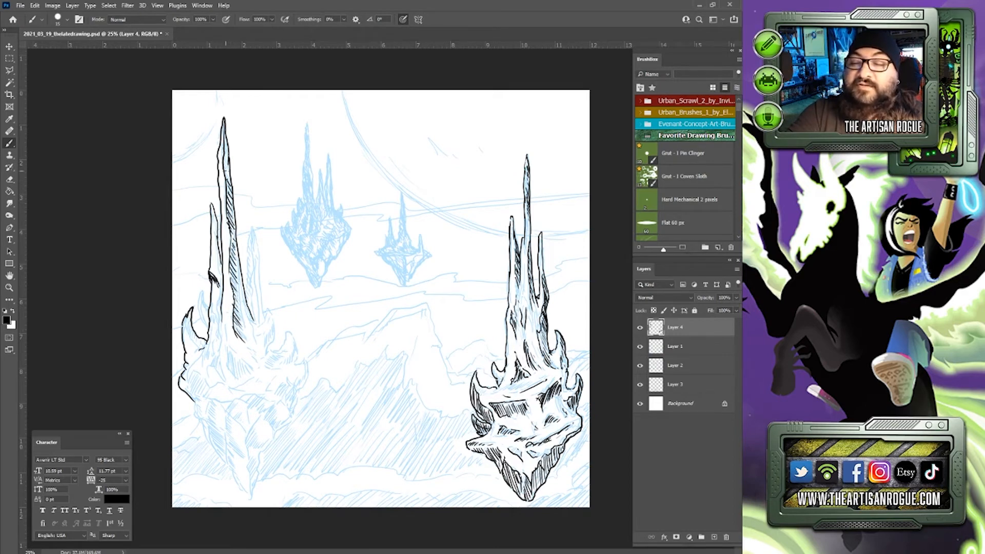
left_click_drag(225, 165, 230, 180)
left_click_drag(223, 161, 234, 175)
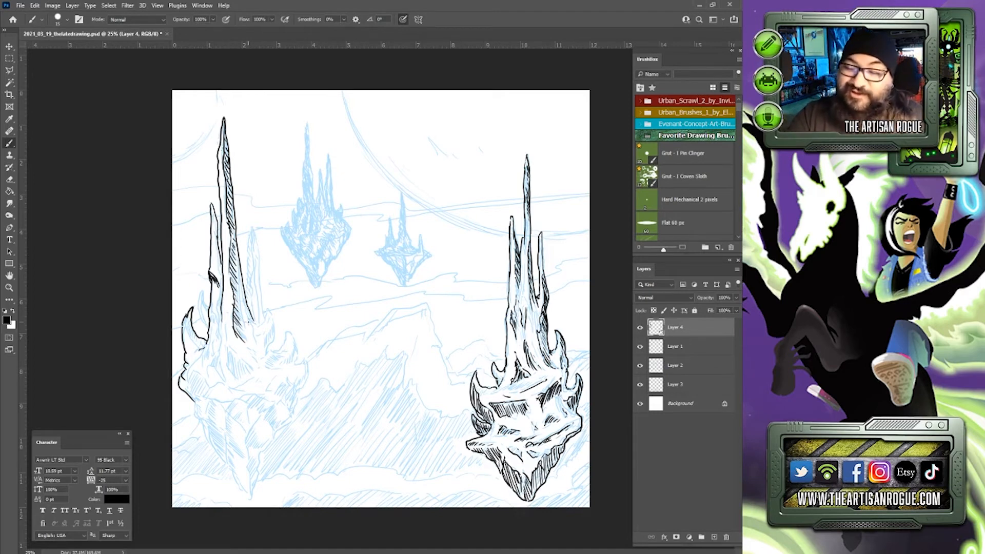
left_click_drag(239, 291, 252, 338)
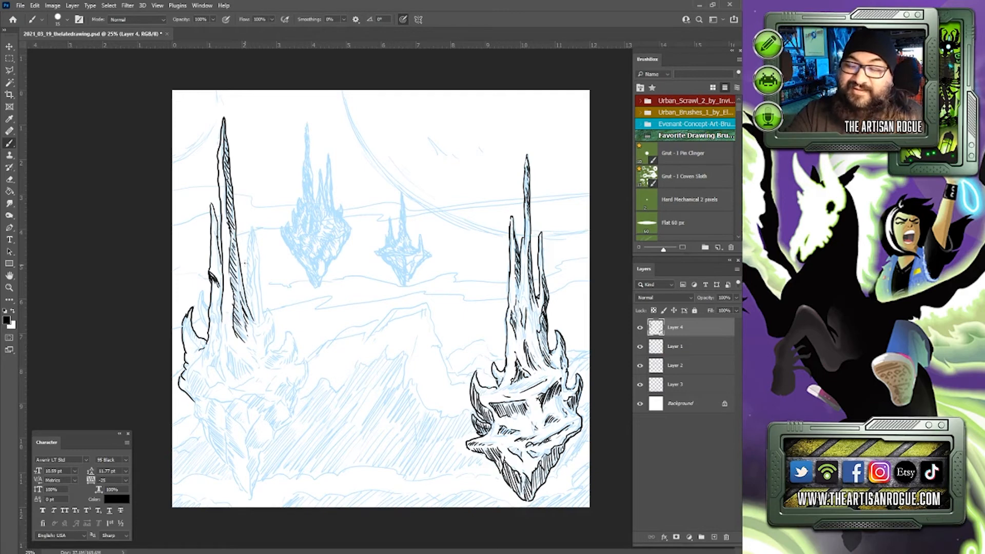
Step: Outline the left structure's shorter right-hand spire and hatch its shaded side
left_click_drag(249, 284, 250, 226)
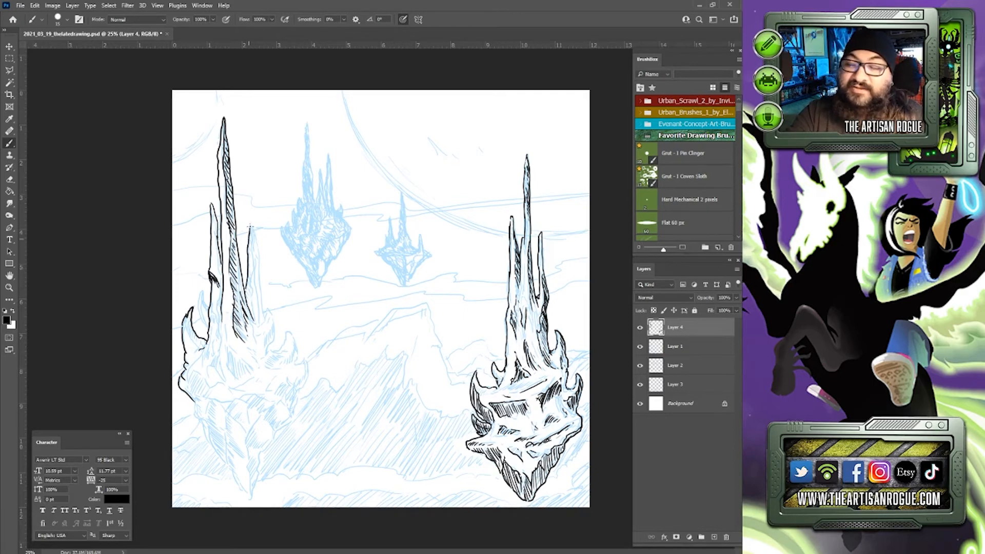
left_click_drag(259, 260, 265, 319)
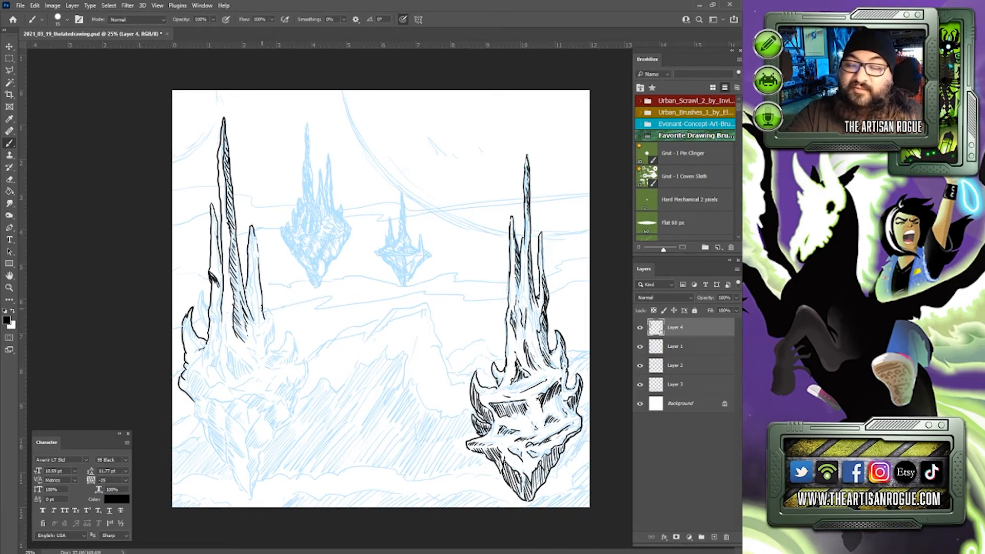
mouse_move(255, 248)
left_mouse_down()
mouse_move(259, 317)
mouse_move(255, 272)
left_mouse_up()
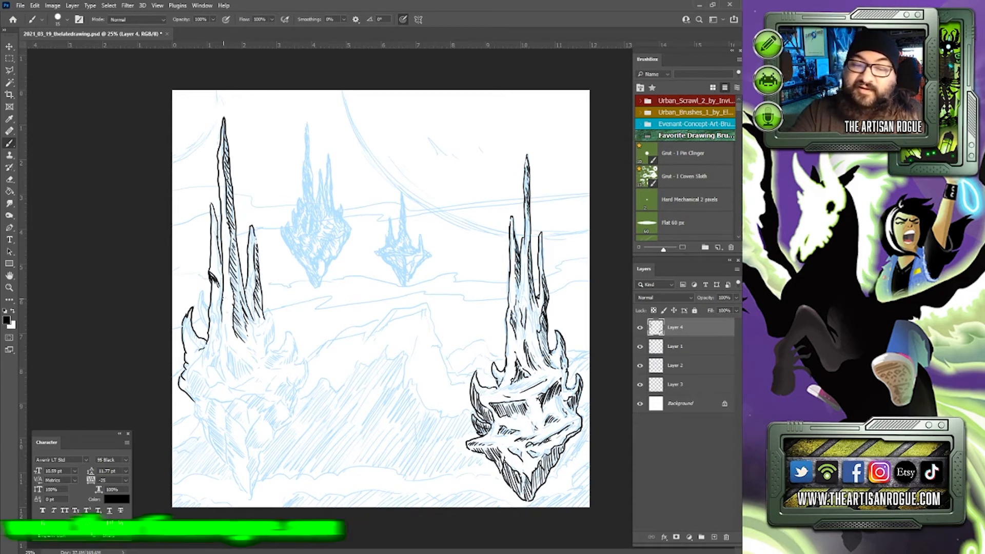
Step: Ink shading at the foot of the left structure's spires and the rocky rim along the base's left side
mouse_move(222, 340)
left_mouse_down()
mouse_move(224, 382)
mouse_move(199, 354)
mouse_move(212, 361)
left_mouse_up()
left_click_drag(225, 376, 217, 362)
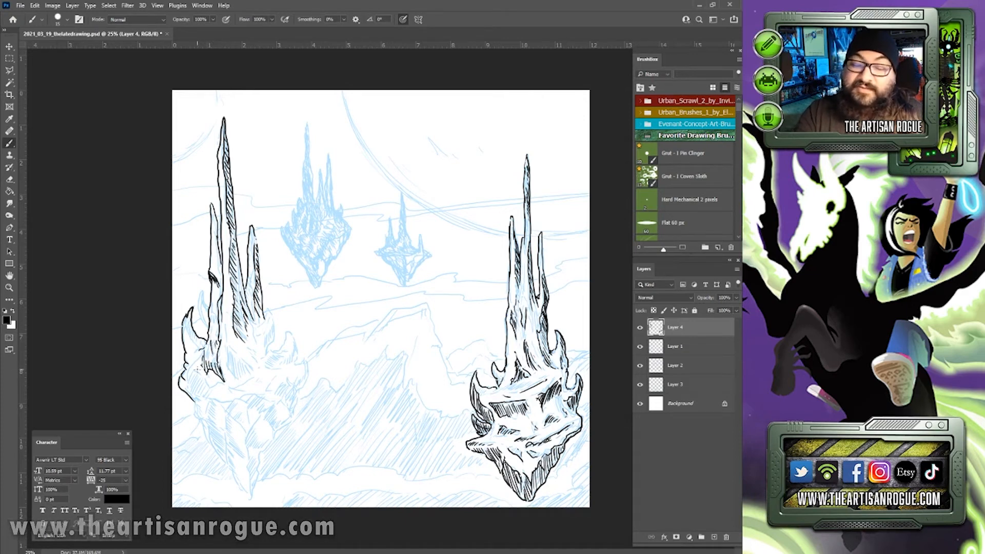
mouse_move(199, 360)
left_mouse_down()
mouse_move(189, 385)
mouse_move(200, 375)
mouse_move(206, 397)
mouse_move(249, 396)
mouse_move(226, 333)
mouse_move(253, 369)
mouse_move(237, 372)
mouse_move(252, 372)
left_mouse_up()
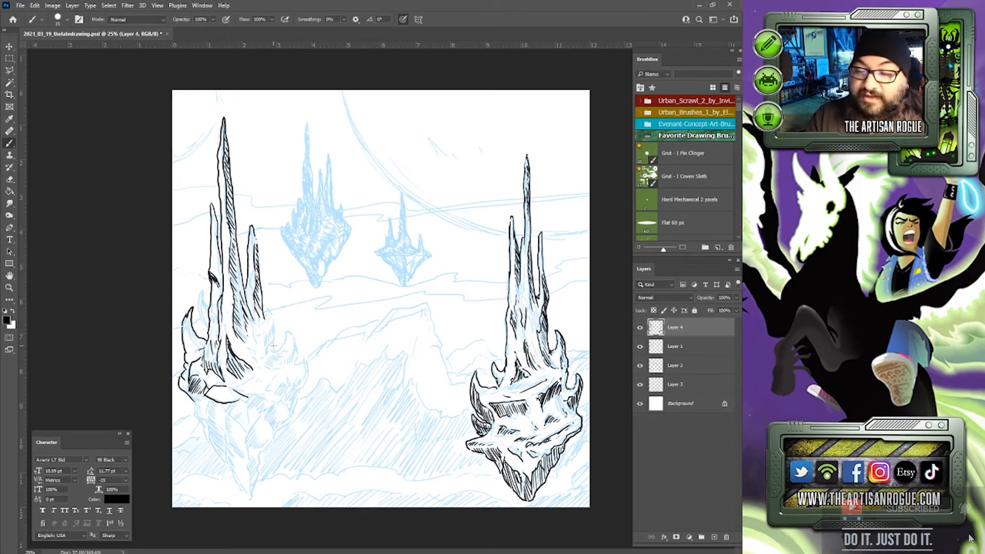
Step: Ink the curved horns and rock details on the right side of the left structure's base
left_click_drag(266, 358, 266, 309)
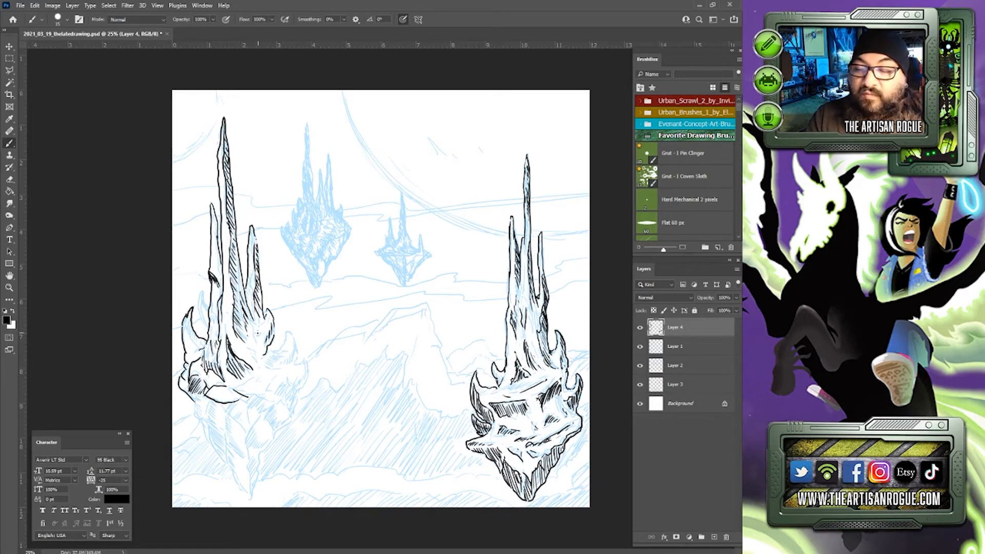
mouse_move(267, 353)
left_mouse_down()
mouse_move(289, 330)
mouse_move(291, 359)
mouse_move(264, 367)
left_mouse_up()
mouse_move(271, 363)
left_mouse_down()
mouse_move(266, 369)
mouse_move(306, 358)
mouse_move(310, 379)
mouse_move(295, 389)
mouse_move(284, 378)
mouse_move(294, 391)
left_mouse_up()
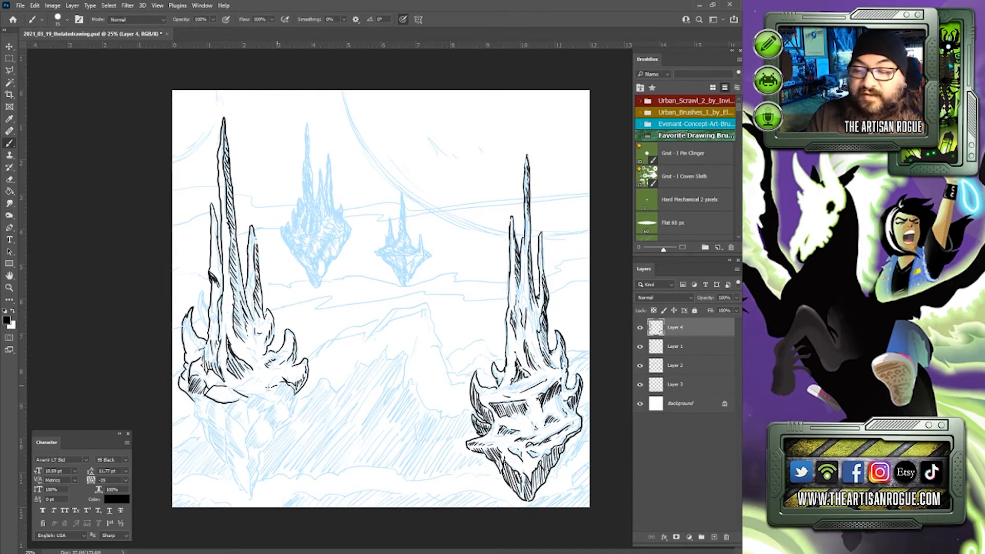
Step: Outline the right side of the left structure's rocky underside, from below the rim down to its pointed bottom tip
mouse_move(258, 390)
left_mouse_down()
mouse_move(290, 395)
mouse_move(293, 413)
mouse_move(272, 431)
mouse_move(269, 386)
mouse_move(275, 400)
mouse_move(242, 389)
mouse_move(219, 401)
left_mouse_up()
mouse_move(229, 393)
left_mouse_down()
mouse_move(250, 437)
mouse_move(268, 425)
mouse_move(254, 409)
left_mouse_up()
mouse_move(253, 402)
left_mouse_down()
mouse_move(231, 407)
mouse_move(241, 428)
left_mouse_up()
mouse_move(249, 413)
left_mouse_down()
mouse_move(251, 499)
mouse_move(272, 431)
mouse_move(246, 446)
left_mouse_up()
left_click_drag(256, 434, 251, 447)
left_click_drag(262, 438, 259, 446)
left_click_drag(270, 436, 259, 448)
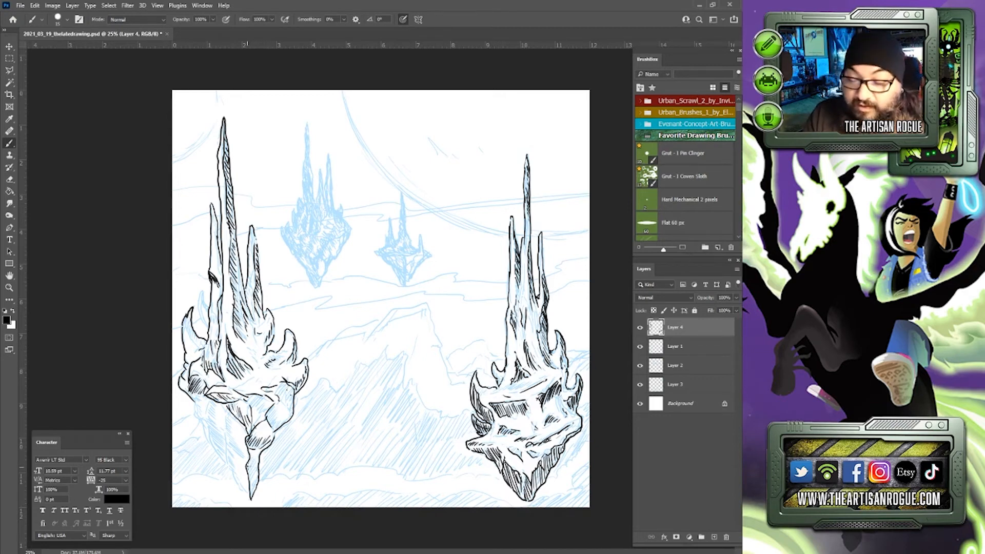
Step: Hatch the left structure's bottom tip and the shaded rock facets on the right side of its underside
left_click_drag(254, 460, 249, 466)
left_click_drag(258, 459, 248, 484)
left_click_drag(255, 479, 251, 493)
left_click_drag(258, 480, 253, 493)
left_click_drag(276, 408, 272, 430)
mouse_move(265, 396)
left_mouse_down()
mouse_move(259, 414)
mouse_move(271, 395)
mouse_move(282, 409)
left_mouse_up()
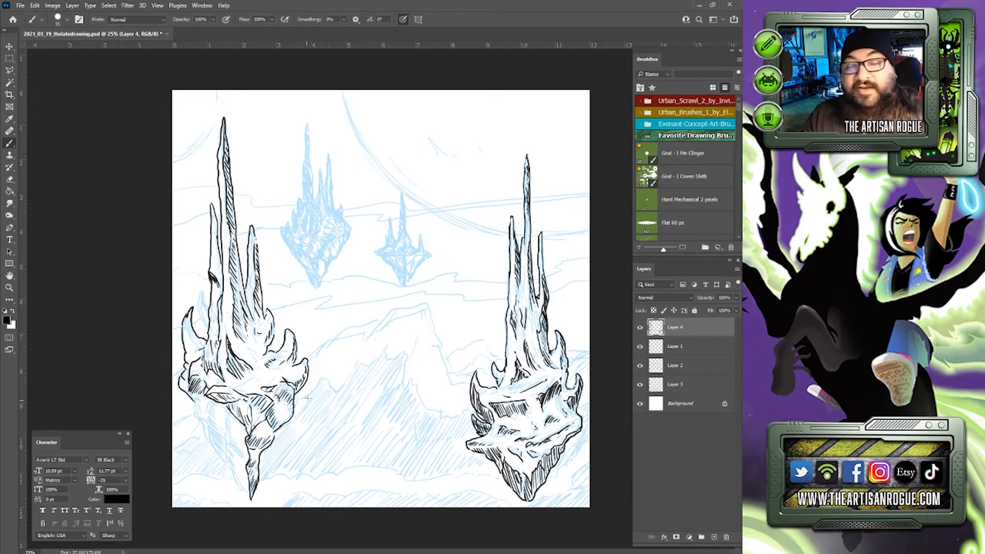
Step: Ink the central rock facet of the left structure's underside down to the tip and hatch its shaded parts
mouse_move(223, 405)
left_mouse_down()
mouse_move(239, 448)
mouse_move(225, 449)
mouse_move(245, 489)
left_mouse_up()
left_click_drag(225, 439, 235, 457)
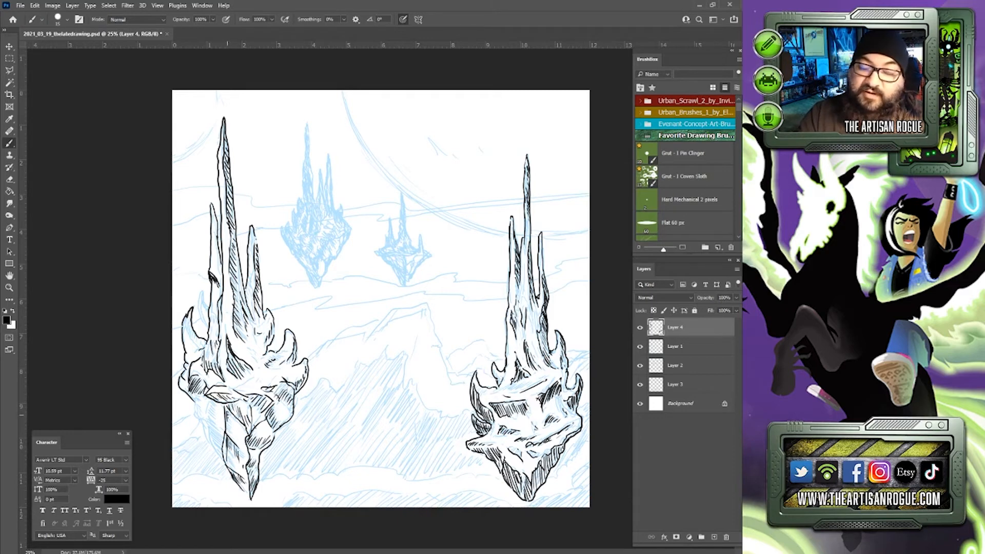
left_click_drag(226, 415, 233, 425)
left_click_drag(230, 415, 242, 430)
left_click_drag(240, 435, 244, 445)
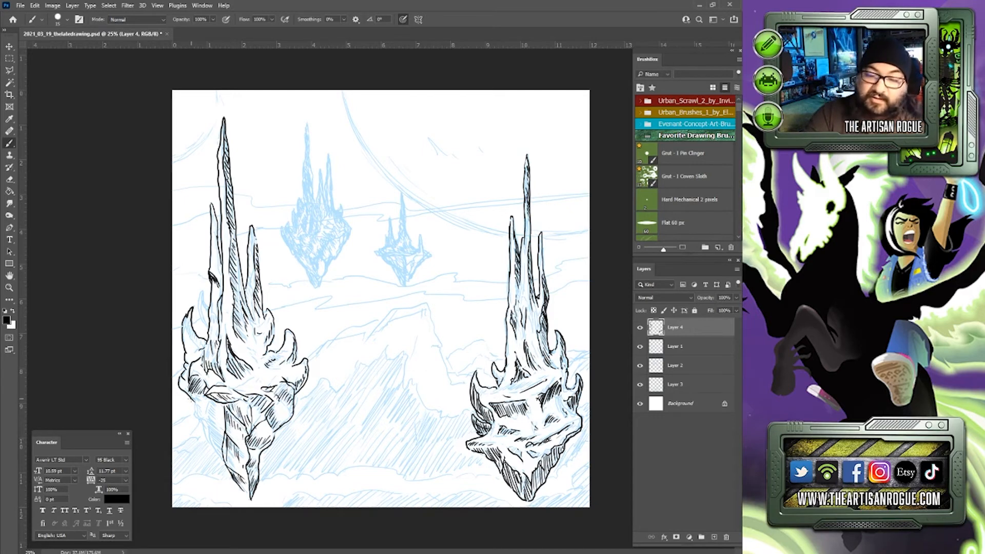
Step: Outline and hatch the left side of the left structure's underside, and ink the small spikes and shading by its left horns
mouse_move(196, 418)
left_mouse_down()
mouse_move(206, 430)
mouse_move(184, 408)
left_mouse_up()
left_click_drag(188, 413, 183, 399)
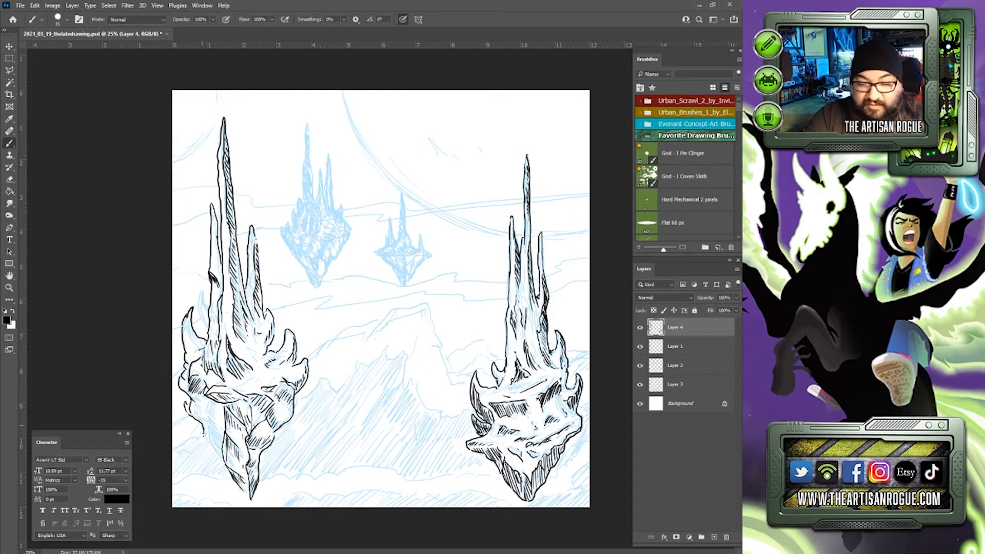
mouse_move(202, 434)
left_mouse_down()
mouse_move(226, 462)
mouse_move(212, 448)
mouse_move(229, 433)
left_mouse_up()
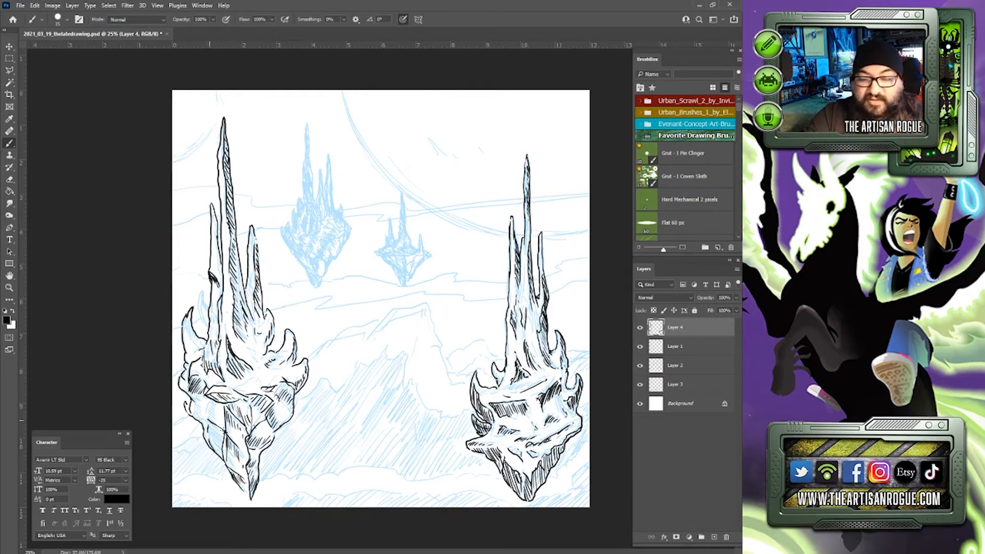
mouse_move(204, 399)
left_mouse_down()
mouse_move(211, 425)
mouse_move(219, 414)
mouse_move(221, 454)
left_mouse_up()
mouse_move(197, 406)
left_mouse_down()
mouse_move(200, 416)
mouse_move(211, 409)
mouse_move(198, 400)
left_mouse_up()
left_click_drag(193, 393, 203, 403)
left_click_drag(199, 395, 208, 424)
left_click_drag(206, 421, 212, 427)
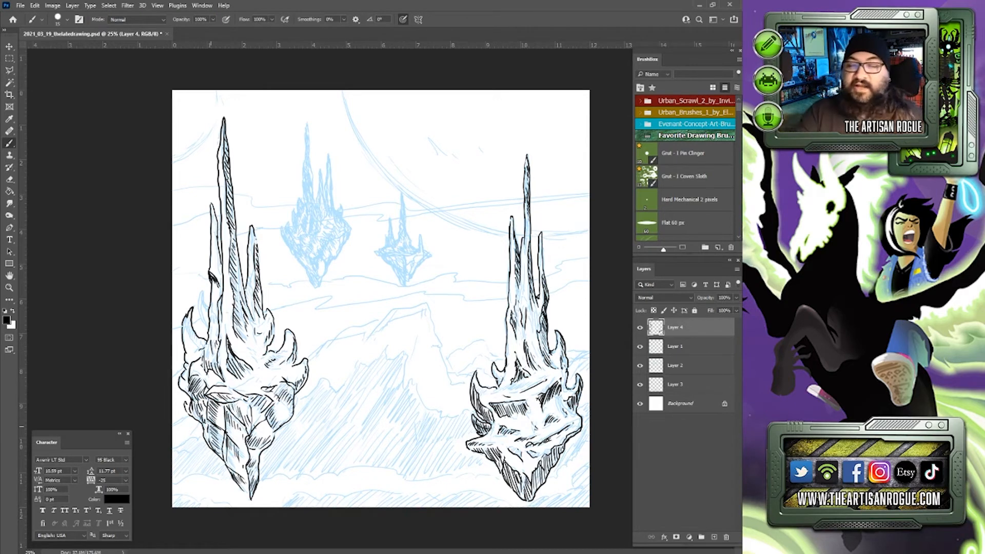
mouse_move(208, 332)
left_mouse_down()
mouse_move(197, 290)
mouse_move(208, 326)
mouse_move(192, 339)
mouse_move(200, 347)
mouse_move(184, 327)
mouse_move(209, 351)
left_mouse_up()
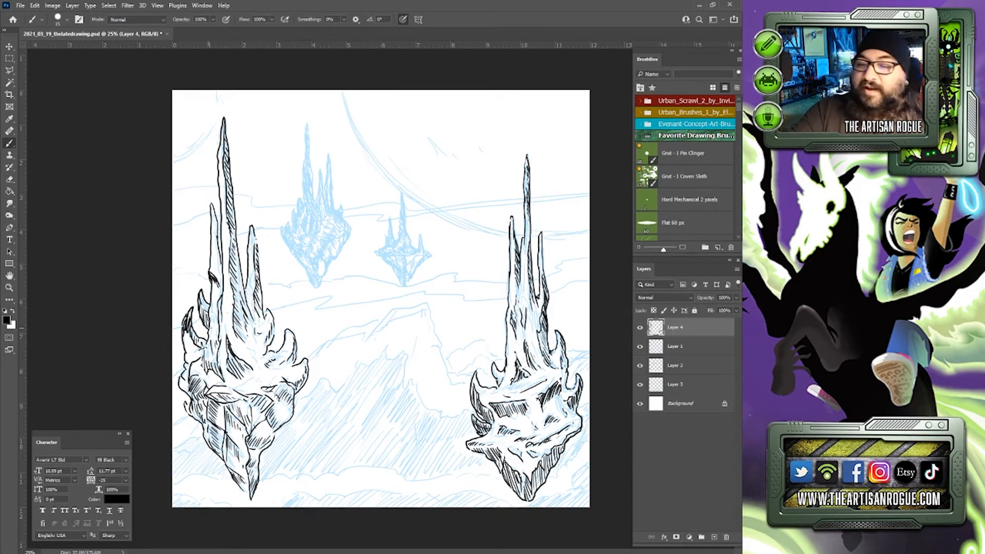
Step: Outline the larger distant floating structure, including its spires, jagged rim and tapering underside
mouse_move(316, 287)
left_mouse_down()
mouse_move(280, 236)
mouse_move(304, 196)
mouse_move(307, 122)
mouse_move(311, 166)
left_mouse_up()
mouse_move(314, 202)
left_mouse_down()
mouse_move(328, 157)
mouse_move(336, 211)
mouse_move(350, 228)
left_mouse_up()
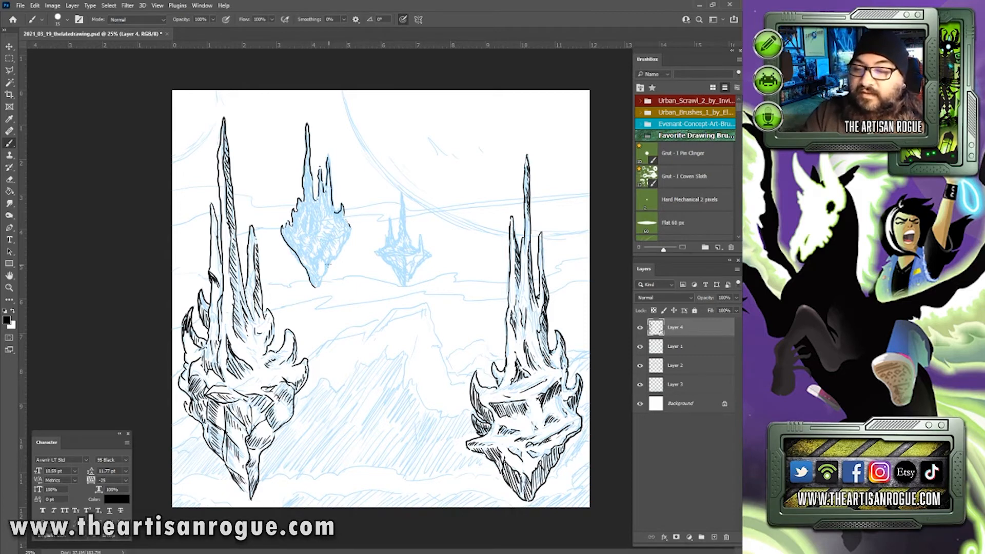
left_click_drag(315, 287, 353, 232)
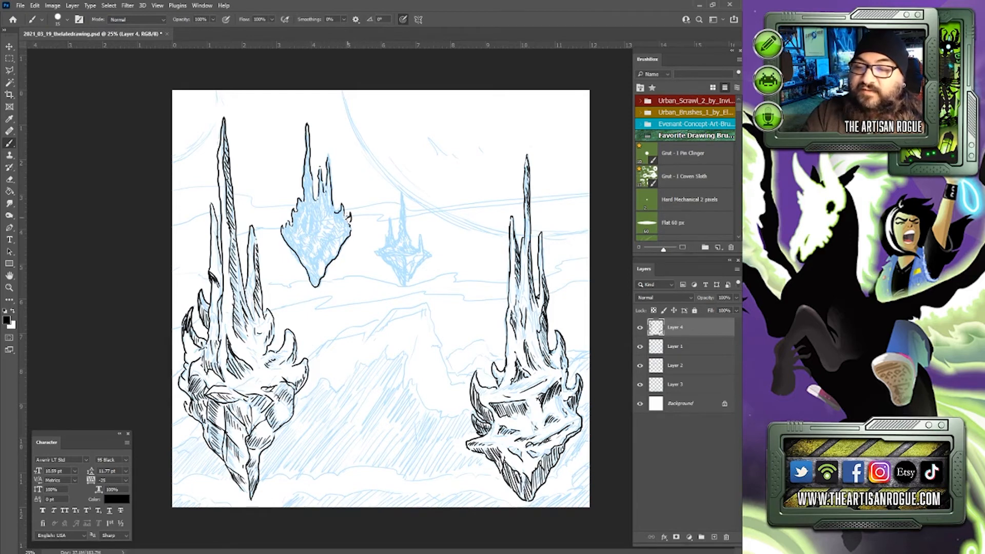
left_click_drag(300, 248, 293, 235)
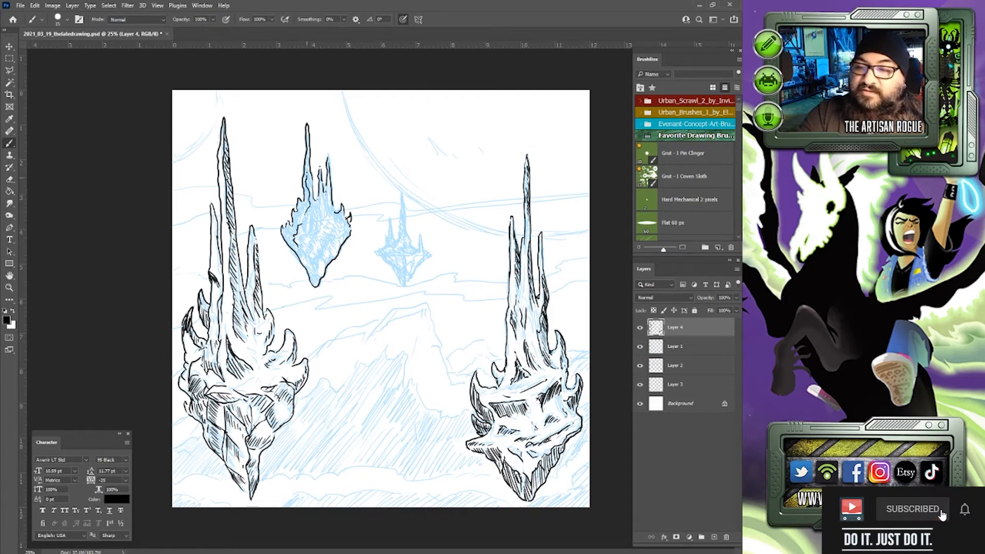
left_click_drag(307, 164, 311, 200)
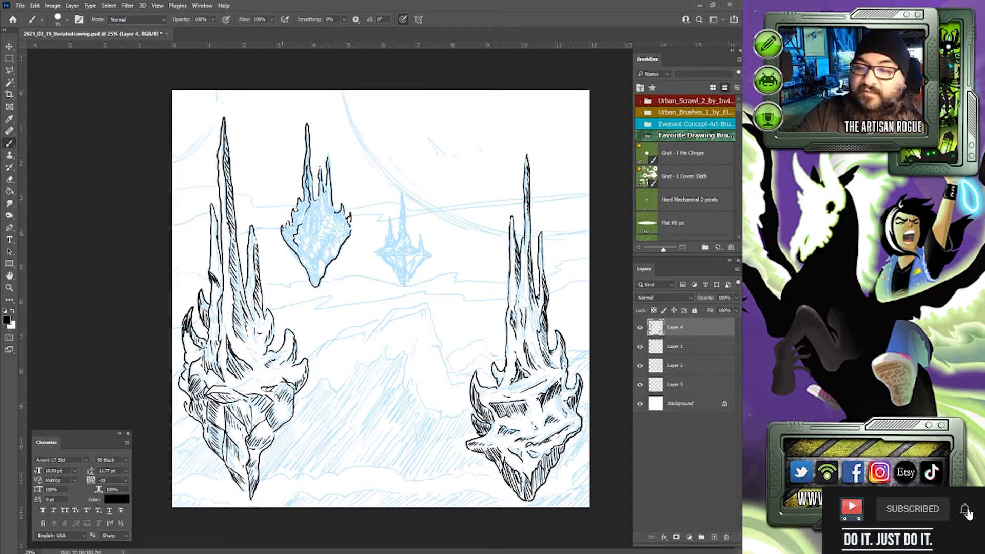
Step: Hatch the larger distant structure's main spire and left side, and shade the middle of its underside
mouse_move(281, 233)
left_mouse_down()
mouse_move(286, 226)
mouse_move(291, 243)
left_mouse_up()
mouse_move(293, 223)
left_mouse_down()
mouse_move(294, 238)
mouse_move(305, 204)
left_mouse_up()
mouse_move(307, 163)
left_mouse_down()
mouse_move(300, 193)
mouse_move(303, 166)
left_mouse_up()
left_click_drag(307, 126, 304, 137)
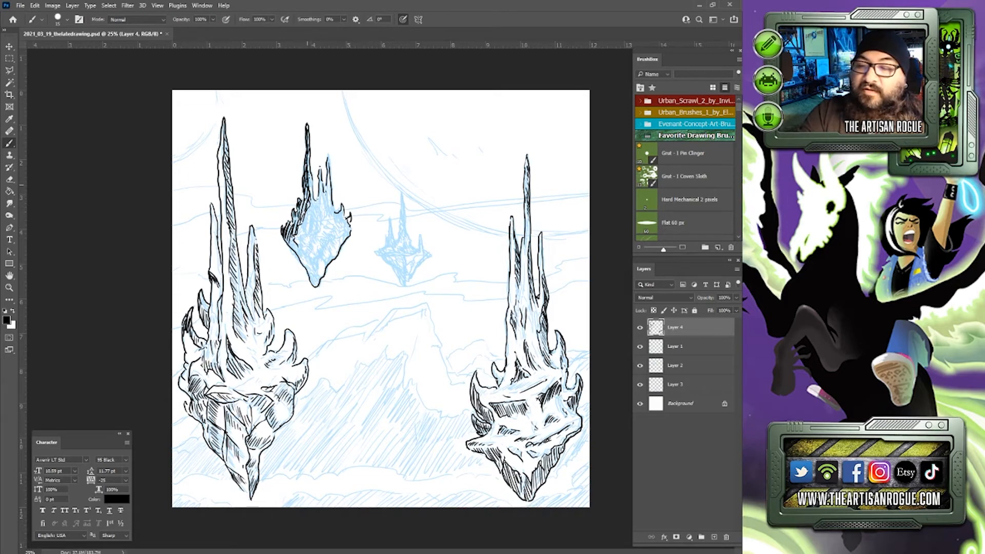
left_click_drag(311, 172, 308, 186)
left_click_drag(312, 177, 310, 202)
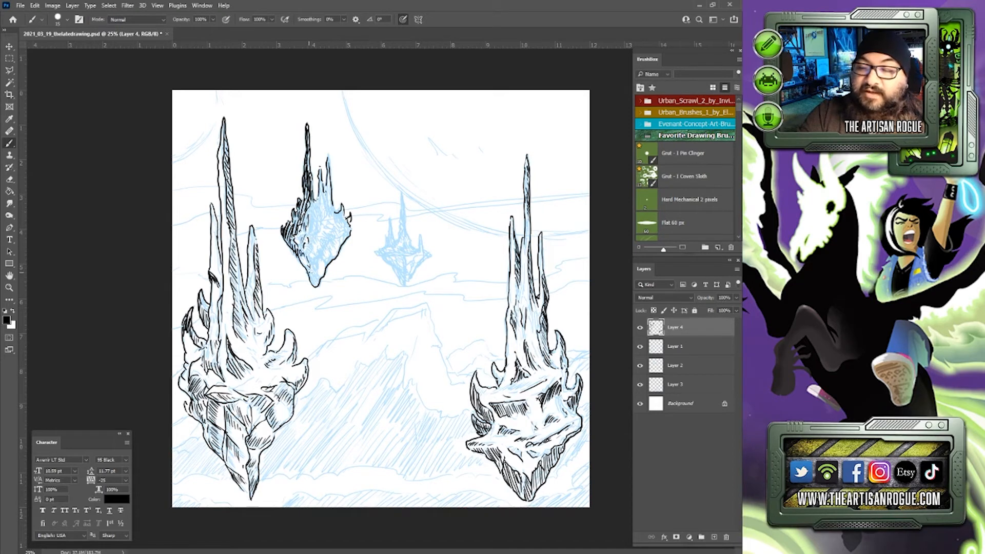
mouse_move(309, 272)
left_mouse_down()
mouse_move(307, 241)
mouse_move(328, 240)
mouse_move(301, 234)
mouse_move(310, 207)
left_mouse_up()
mouse_move(319, 226)
left_mouse_down()
mouse_move(311, 216)
mouse_move(317, 256)
left_mouse_up()
Step: Enlarge the brush and fill the larger distant structure's spires and body with solid black
key("bracketright")
key("bracketright")
key("bracketright")
key("bracketright")
key("bracketright")
key("bracketright")
key("bracketright")
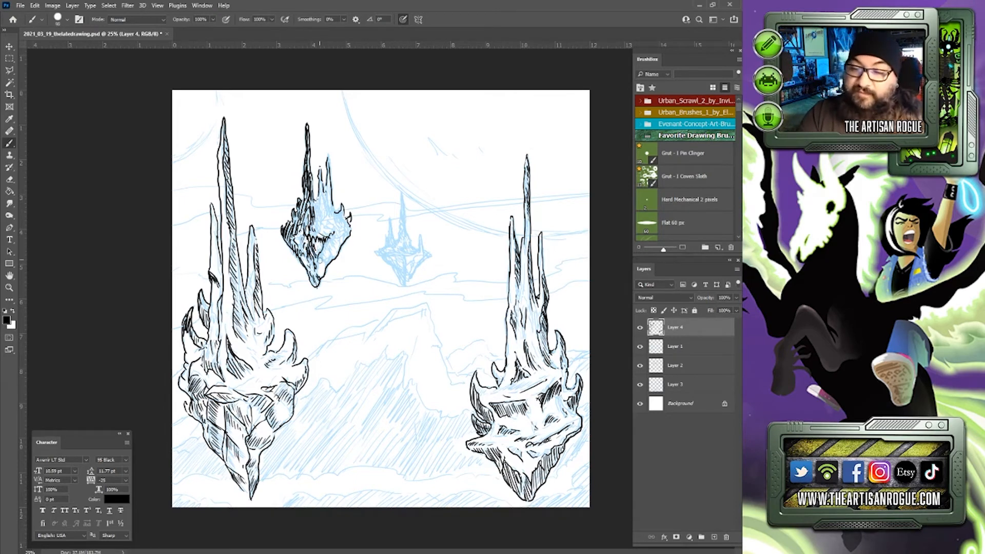
mouse_move(295, 231)
left_mouse_down()
mouse_move(287, 248)
mouse_move(298, 253)
mouse_move(288, 227)
mouse_move(307, 203)
mouse_move(305, 152)
left_mouse_up()
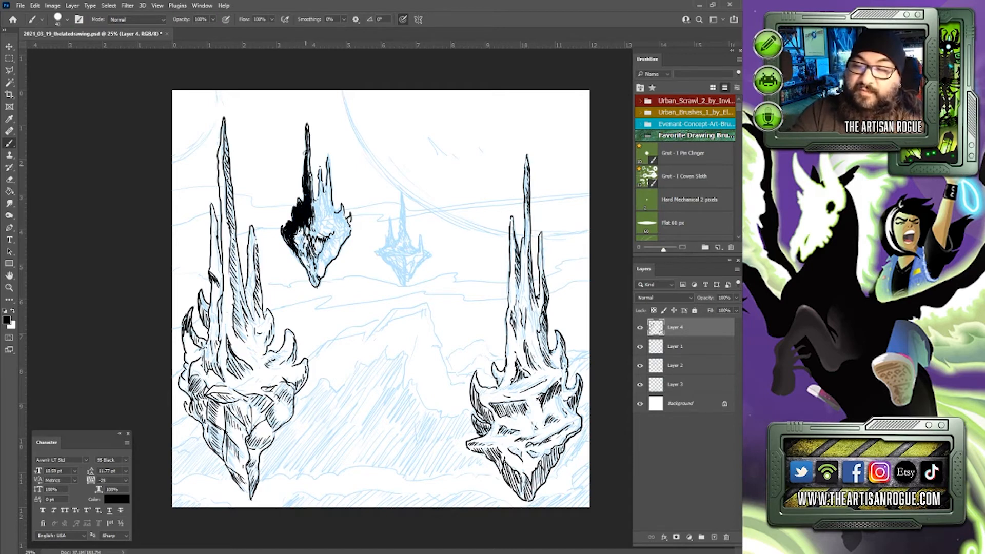
mouse_move(303, 231)
left_mouse_down()
mouse_move(316, 287)
mouse_move(308, 254)
mouse_move(323, 236)
mouse_move(314, 219)
mouse_move(328, 238)
mouse_move(299, 243)
mouse_move(311, 222)
left_mouse_up()
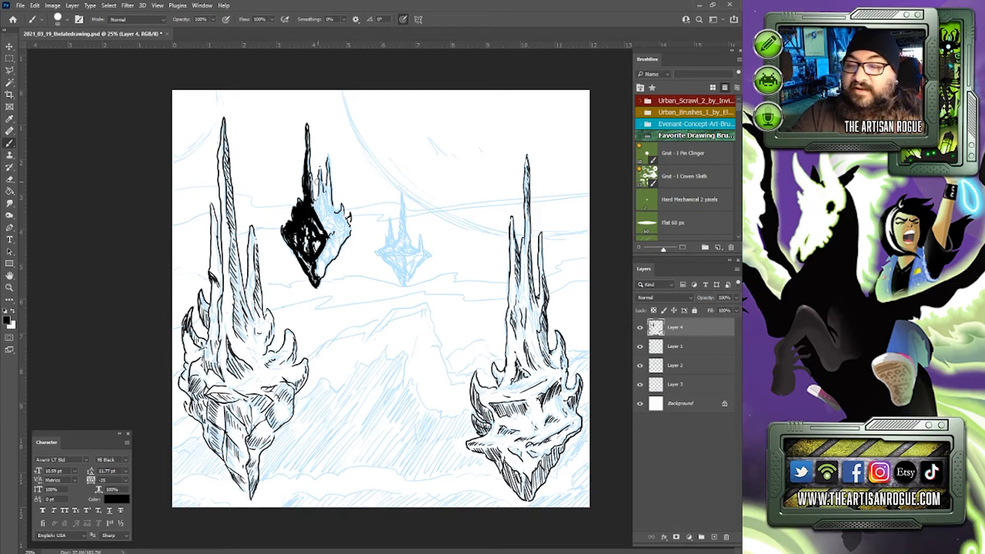
mouse_move(319, 168)
left_mouse_down()
mouse_move(315, 221)
mouse_move(330, 188)
mouse_move(323, 229)
mouse_move(334, 237)
mouse_move(344, 225)
mouse_move(327, 242)
mouse_move(319, 280)
mouse_move(342, 229)
mouse_move(330, 243)
mouse_move(341, 243)
left_mouse_up()
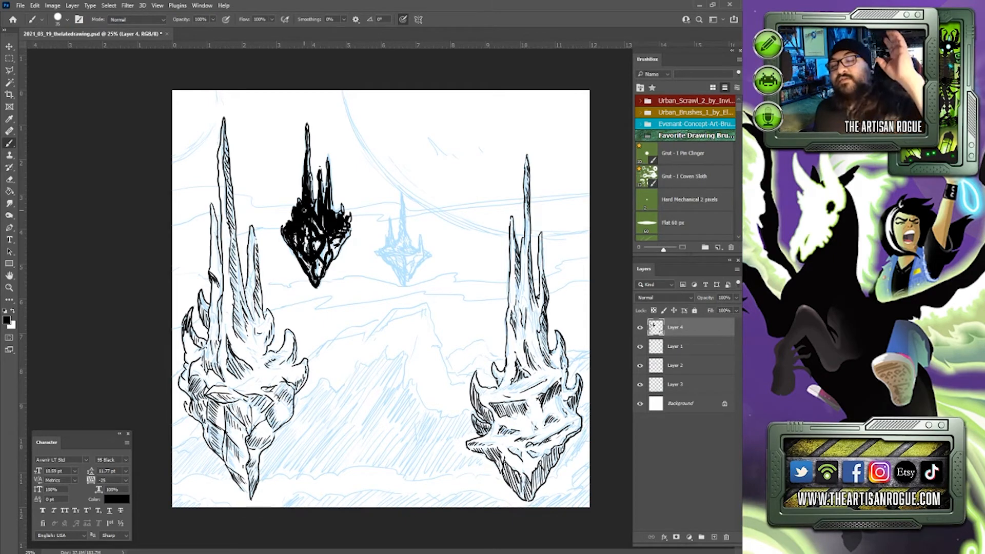
Step: Shrink the brush and blacken the small white gaps inside the larger distant structure's body
key("bracketleft")
key("bracketleft")
key("bracketleft")
key("bracketleft")
key("bracketleft")
key("bracketleft")
key("bracketleft")
key("bracketleft")
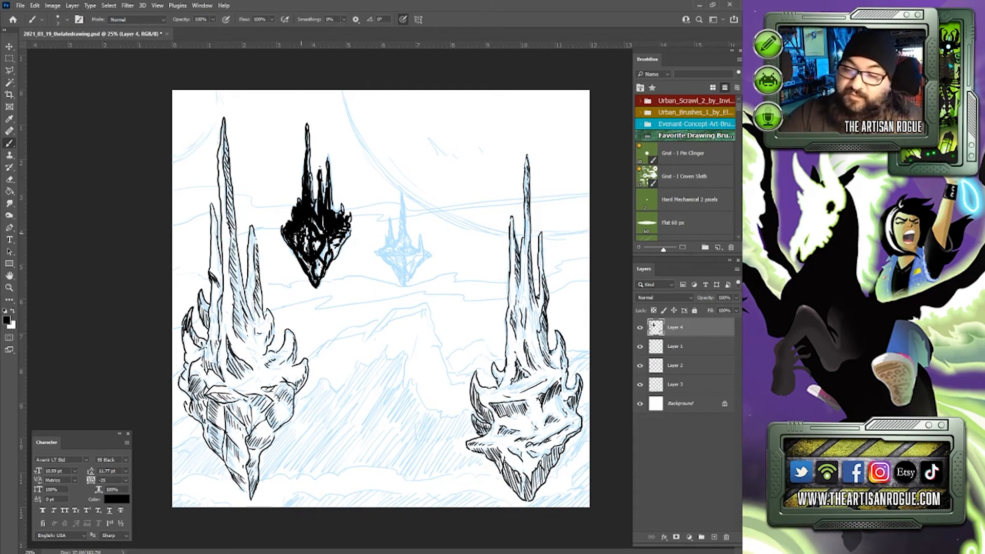
mouse_move(293, 237)
left_mouse_down()
mouse_move(311, 275)
mouse_move(303, 237)
mouse_move(322, 228)
left_mouse_up()
Step: Enlarge the brush slightly, then outline the smallest distant floating structure and fill it in black
key("bracketright")
key("bracketright")
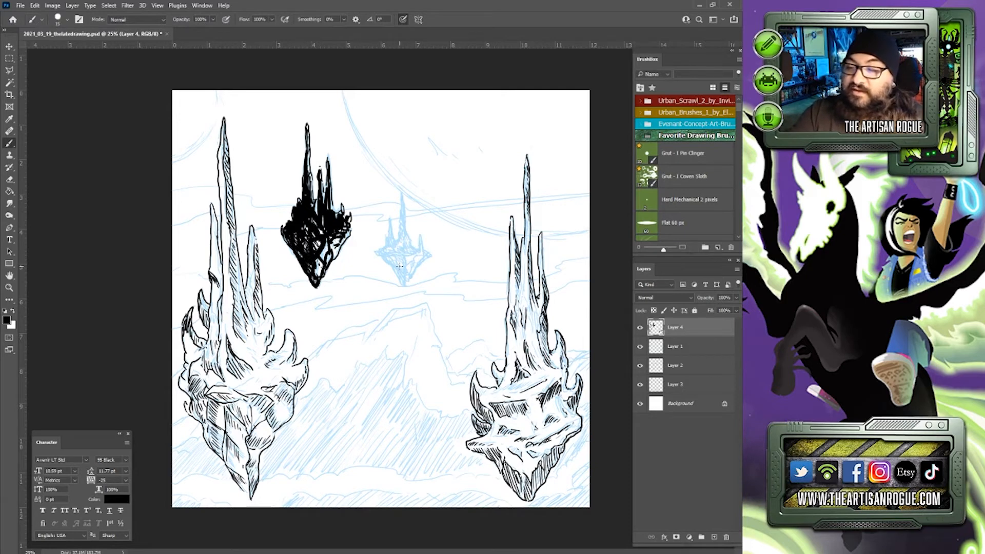
key("bracketright")
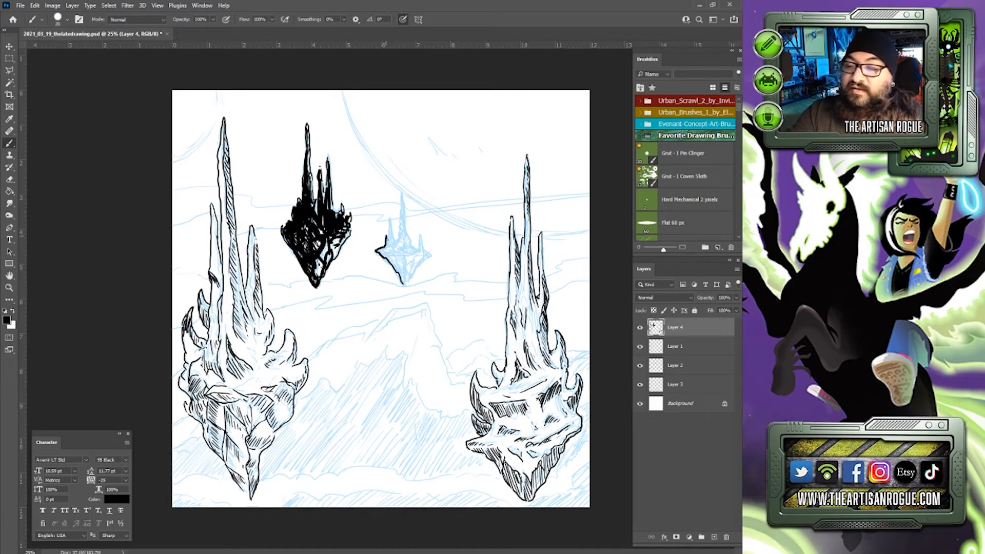
mouse_move(388, 241)
left_mouse_down()
mouse_move(403, 178)
mouse_move(405, 228)
mouse_move(403, 205)
mouse_move(402, 236)
mouse_move(385, 255)
mouse_move(404, 282)
left_mouse_up()
mouse_move(402, 226)
left_mouse_down()
mouse_move(409, 272)
mouse_move(408, 247)
mouse_move(423, 254)
mouse_move(414, 284)
mouse_move(423, 255)
left_mouse_up()
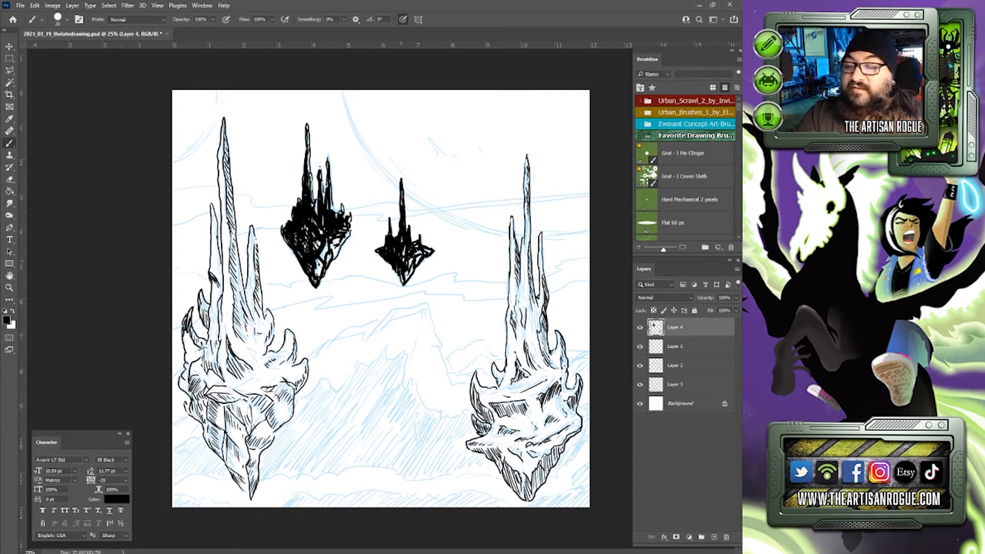
Step: Fill the smallest structure's remaining gaps, extend its rim and bottom tip with jagged points, and thicken its central spire's base
left_click_drag(401, 264, 410, 279)
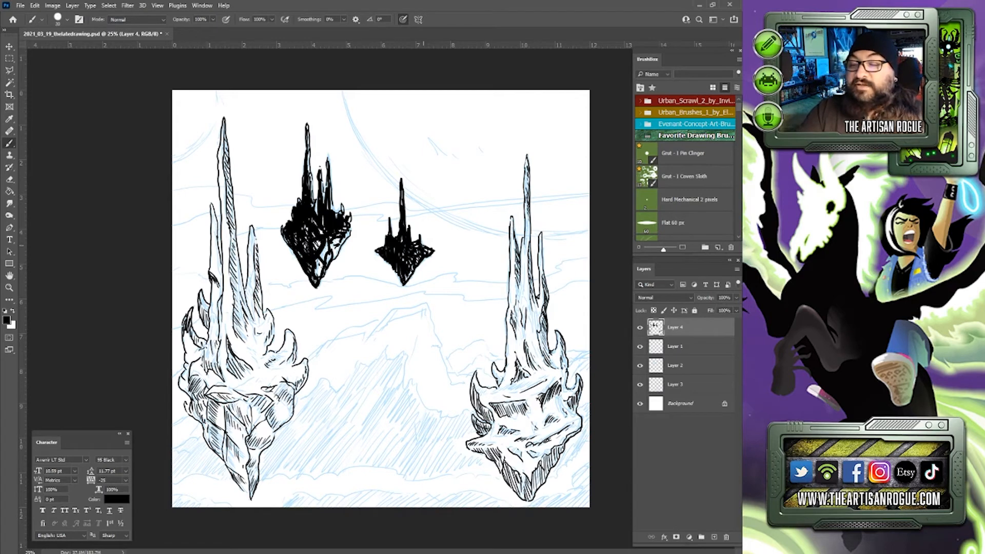
mouse_move(425, 248)
left_mouse_down()
mouse_move(439, 246)
mouse_move(370, 247)
mouse_move(389, 275)
left_mouse_up()
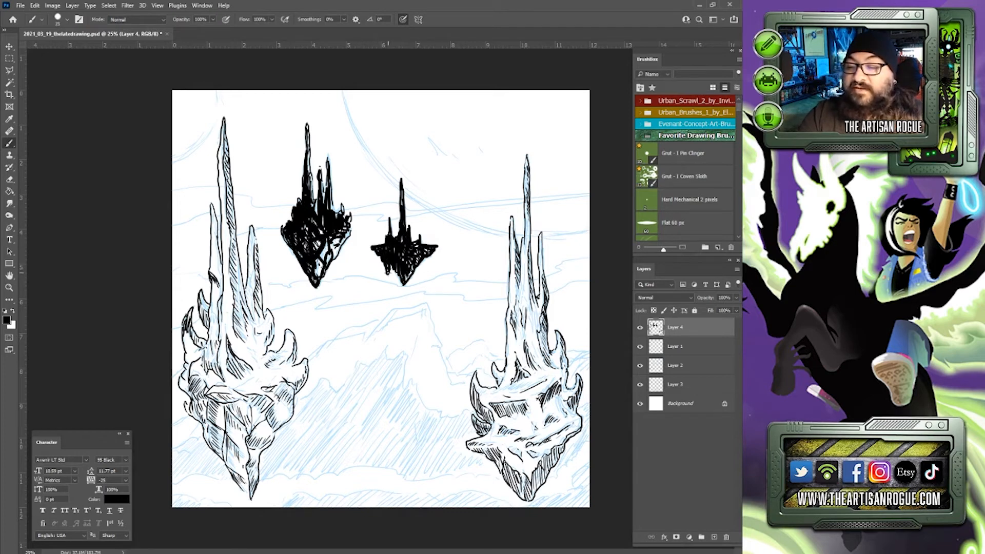
mouse_move(385, 269)
left_mouse_down()
mouse_move(404, 297)
mouse_move(407, 288)
left_mouse_up()
left_click_drag(395, 273, 412, 282)
mouse_move(411, 264)
left_mouse_down()
mouse_move(421, 272)
mouse_move(425, 262)
mouse_move(420, 269)
left_mouse_up()
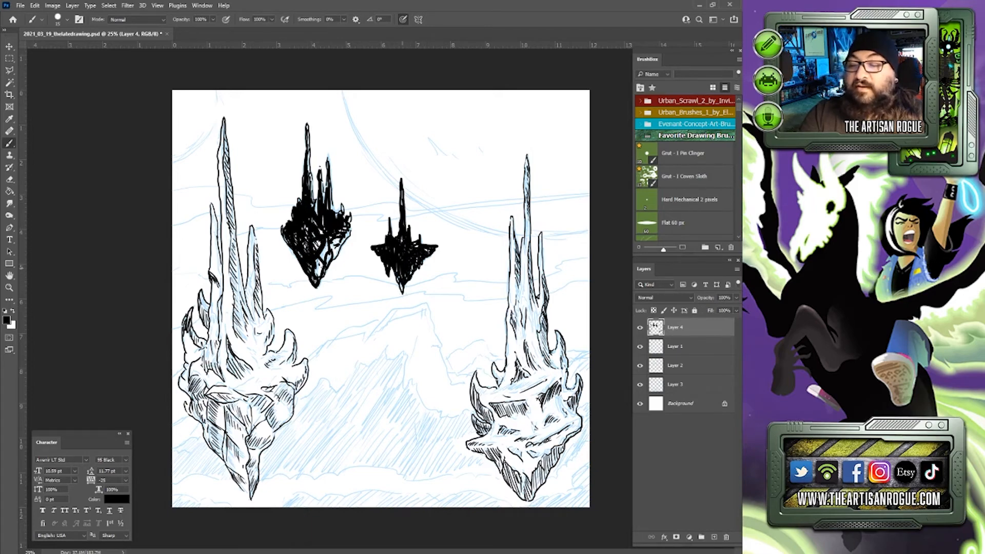
left_click_drag(395, 226, 401, 240)
left_click_drag(395, 211, 400, 231)
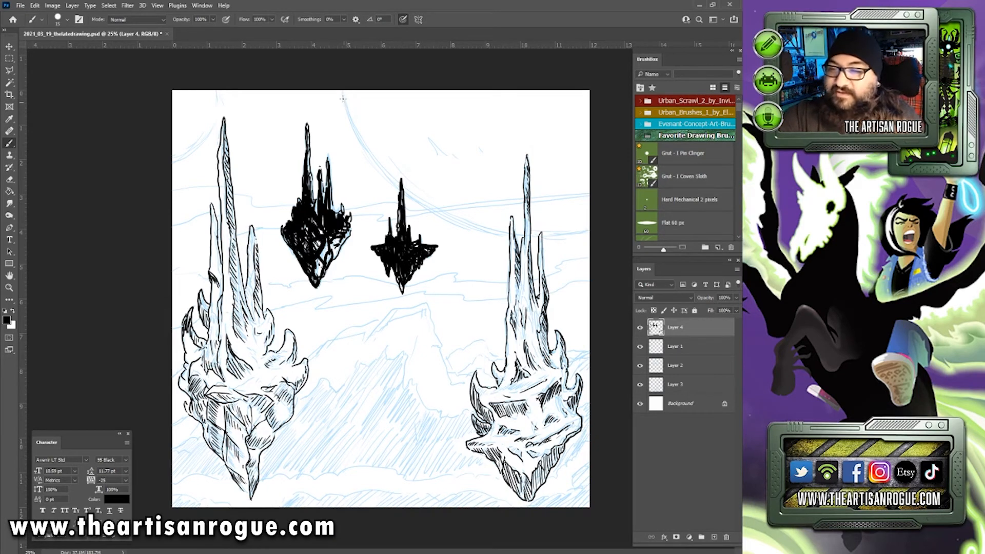
Step: Ink the large planet's curved edge across the sky and the mountain ridgeline between the two foreground structures
mouse_move(341, 91)
left_mouse_down()
mouse_move(396, 186)
mouse_move(487, 232)
left_mouse_up()
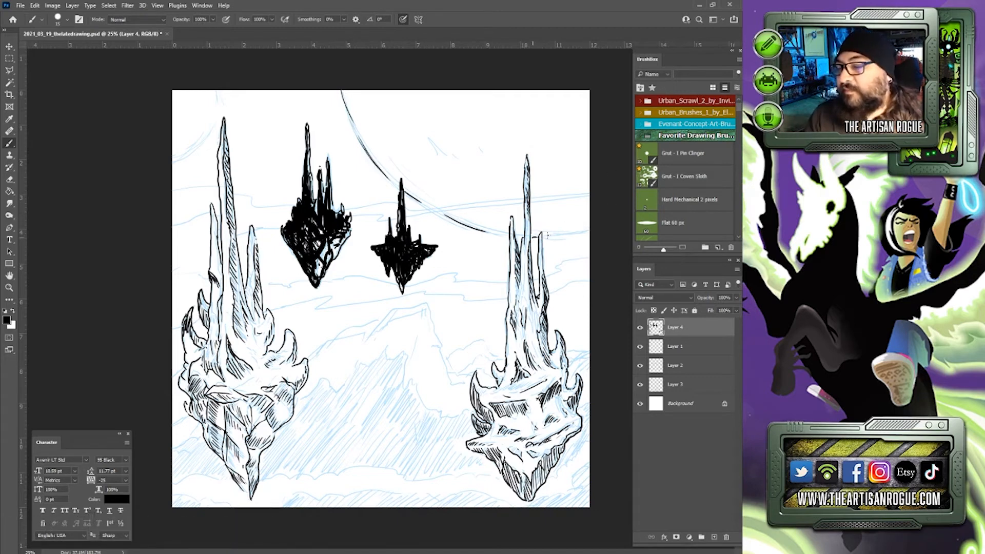
left_click_drag(542, 238, 582, 236)
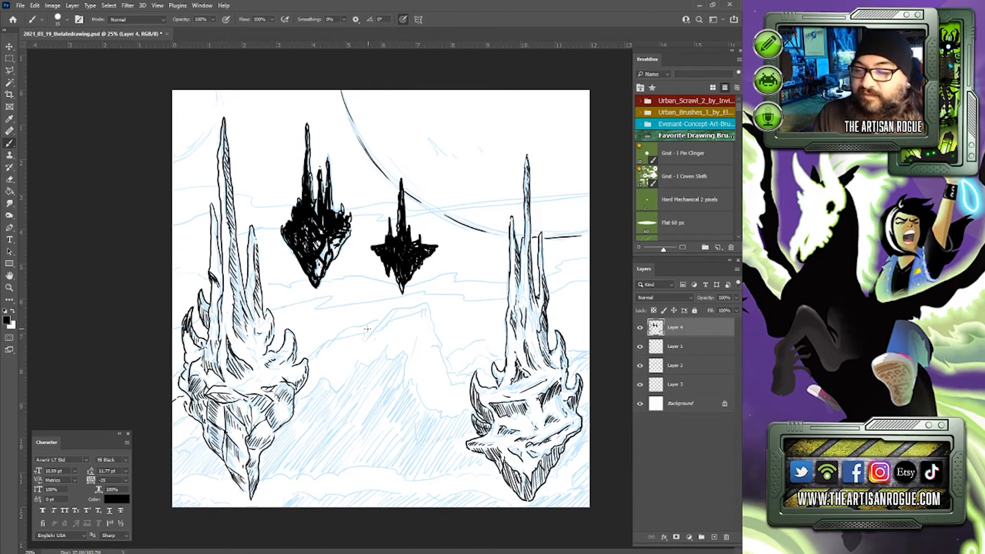
mouse_move(302, 353)
left_mouse_down()
mouse_move(389, 309)
mouse_move(358, 349)
left_mouse_up()
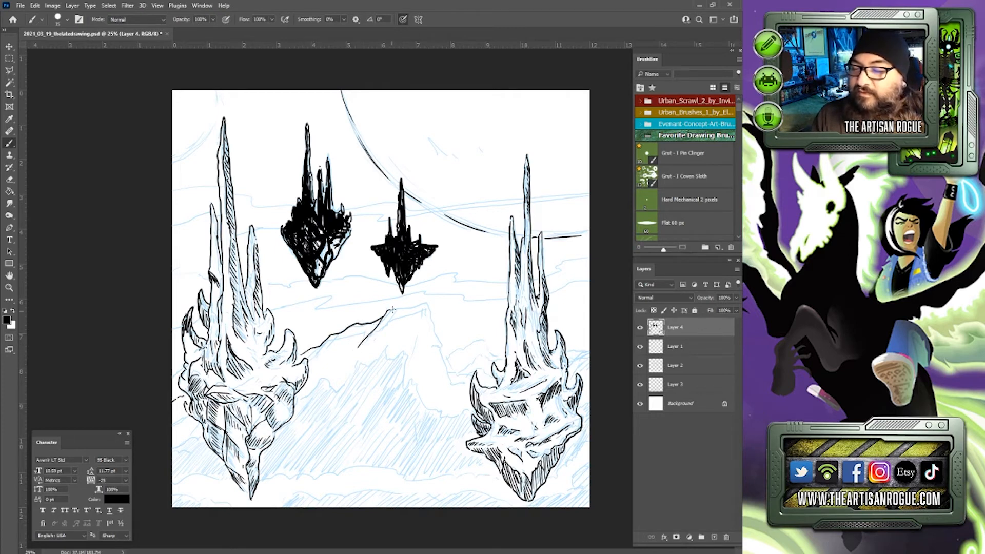
mouse_move(391, 310)
left_mouse_down()
mouse_move(434, 304)
mouse_move(425, 315)
mouse_move(431, 306)
mouse_move(448, 359)
mouse_move(492, 350)
left_mouse_up()
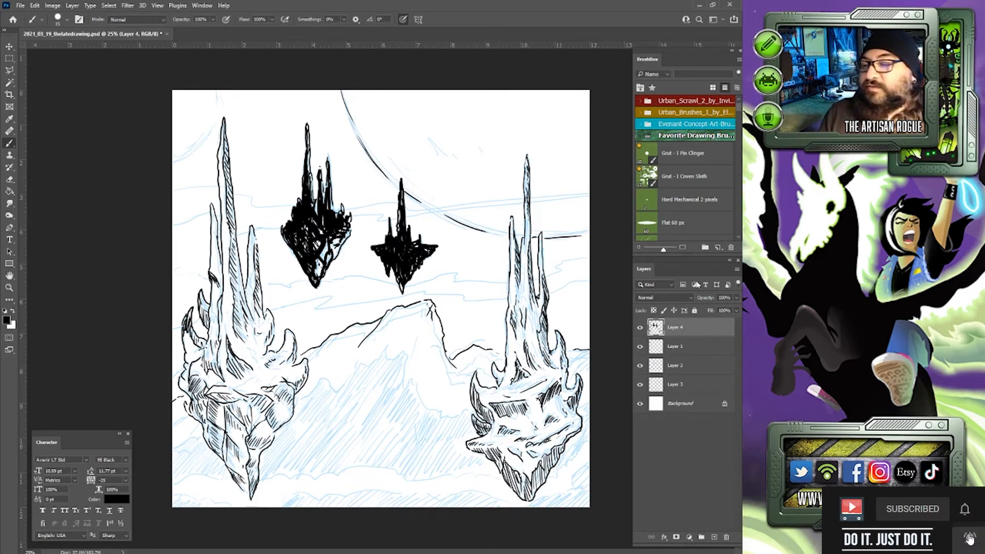
Step: Ink the wavy horizontal cloud lines above the mountain and across the sky behind the floating structures
left_click_drag(590, 280, 558, 292)
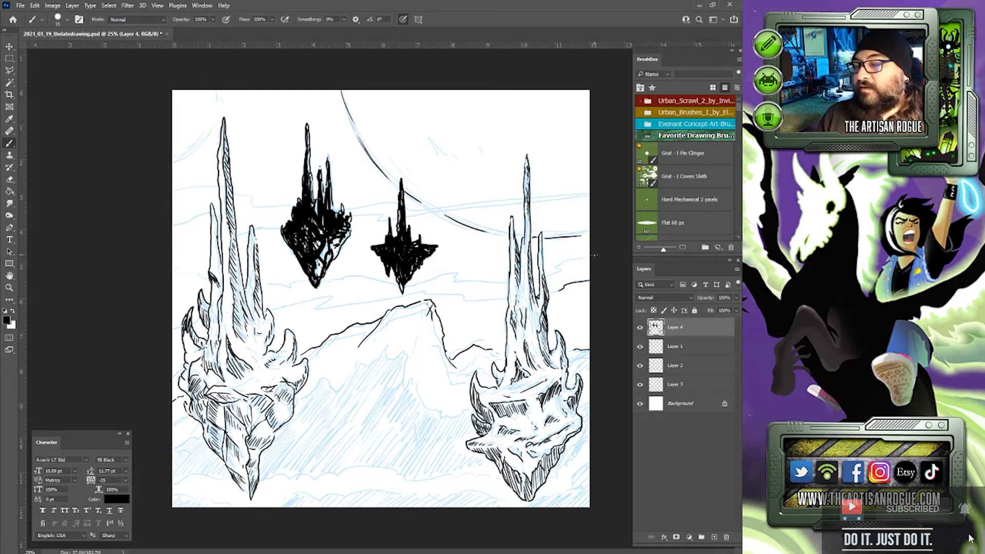
left_click_drag(594, 255, 557, 268)
left_click_drag(501, 283, 270, 285)
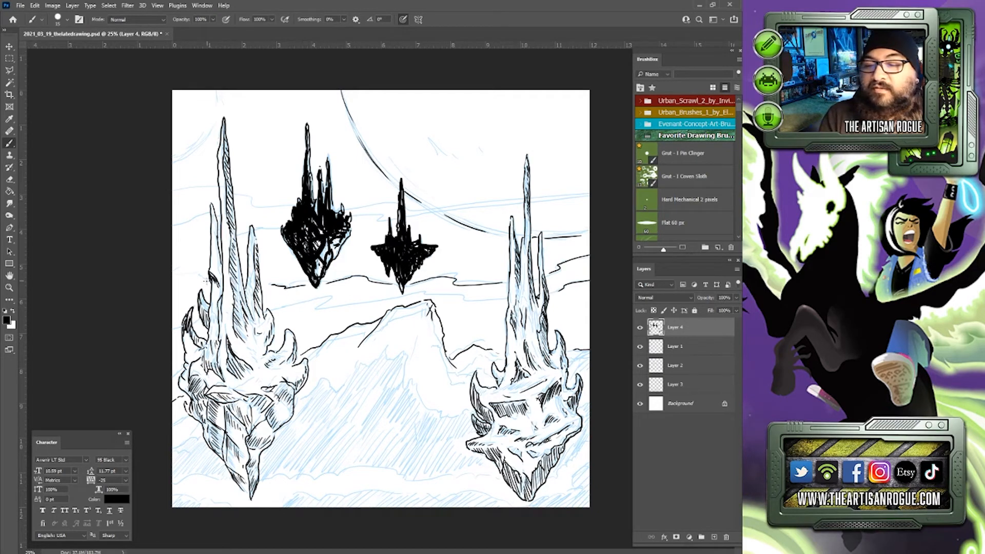
left_click_drag(208, 281, 183, 275)
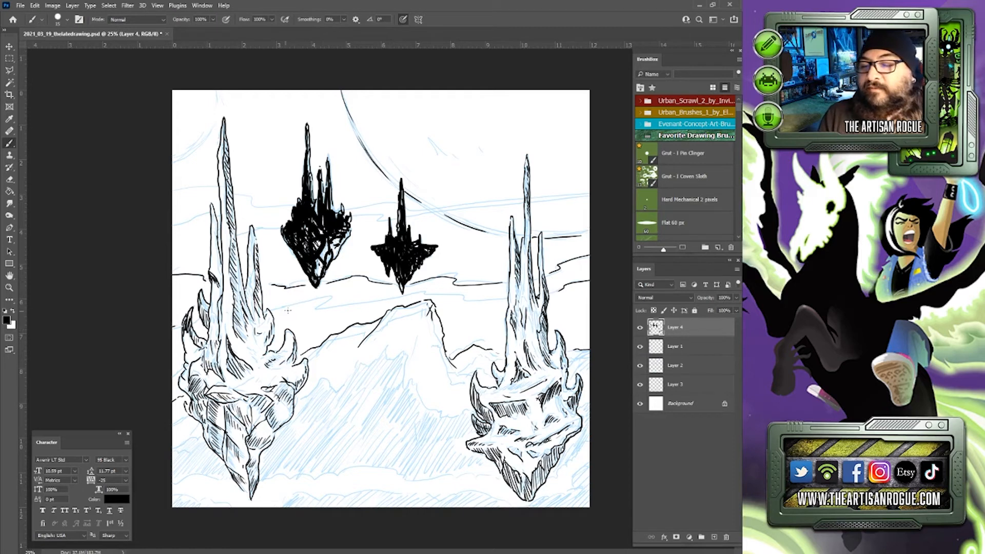
left_click_drag(280, 311, 494, 297)
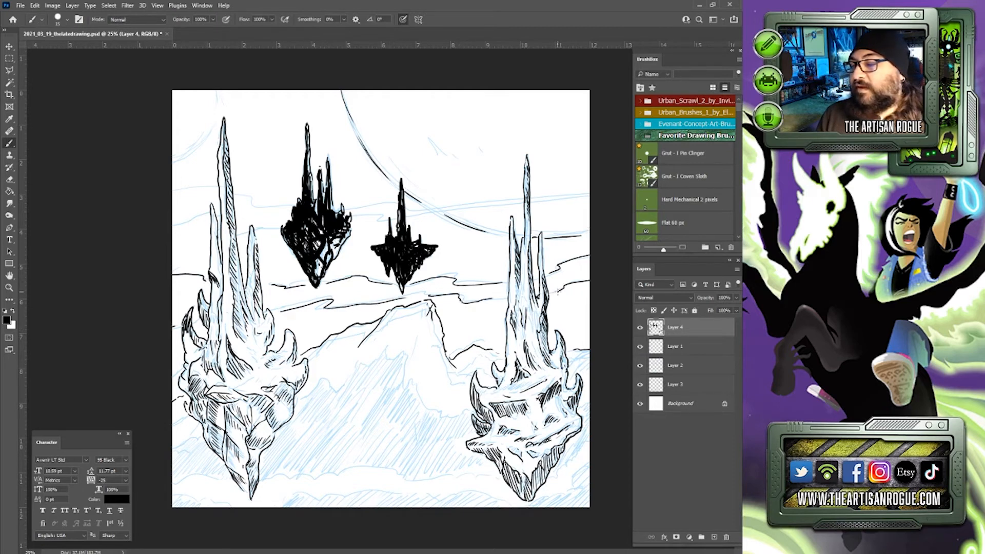
mouse_move(414, 218)
left_mouse_down()
mouse_move(590, 192)
mouse_move(413, 213)
mouse_move(361, 205)
mouse_move(383, 210)
left_mouse_up()
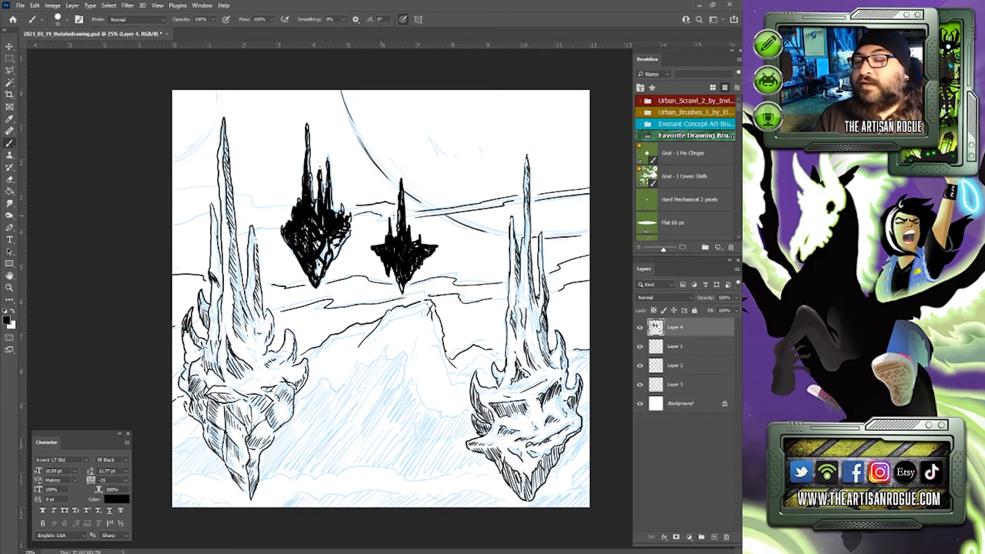
Step: Extend the wavy cloud lines behind the left foreground structure out to the canvas's left edge
left_click_drag(288, 203, 239, 193)
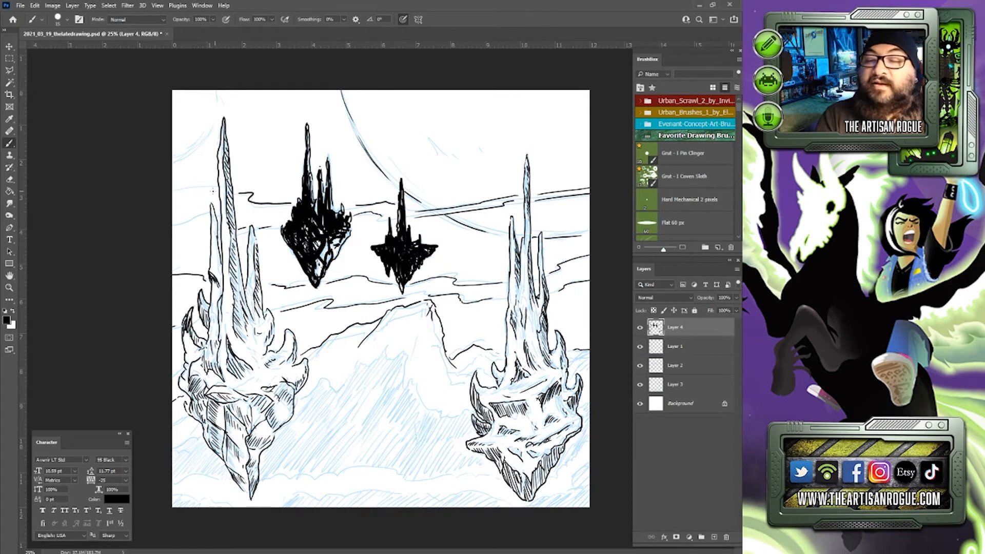
left_click_drag(212, 194, 154, 198)
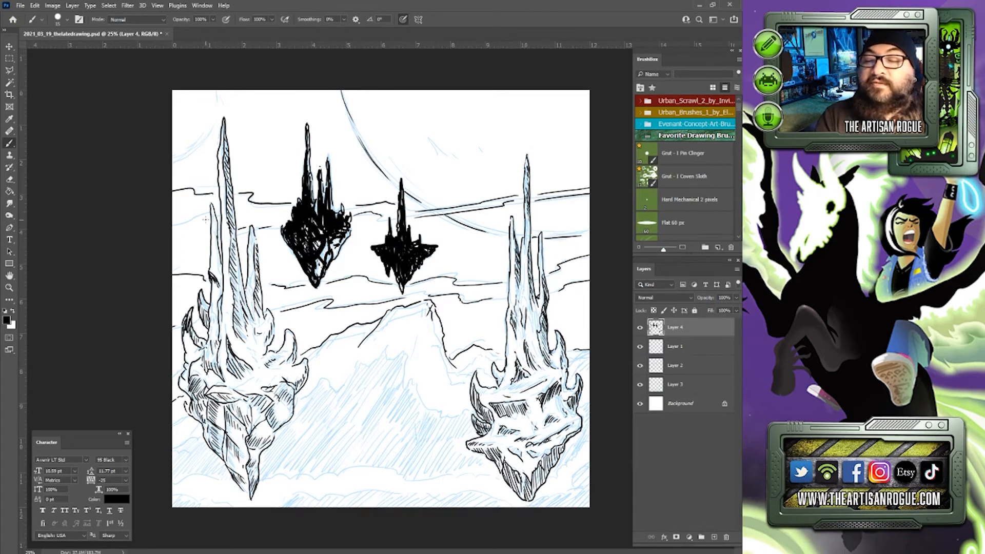
left_click_drag(205, 219, 103, 290)
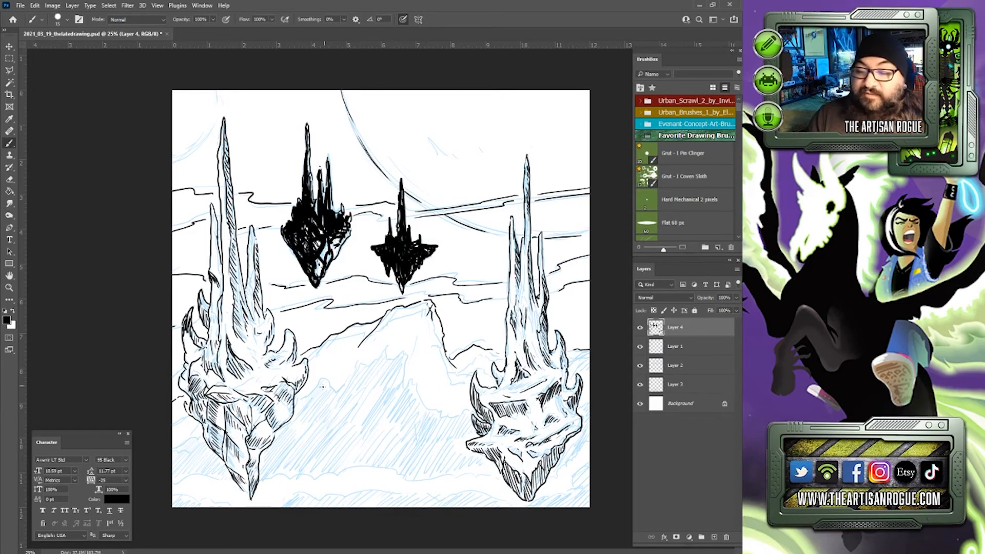
Step: Outline the mountain's shadowed lower slopes and the cloud bank beneath them, then fill the slopes with dense black diagonal hatching
mouse_move(301, 399)
left_mouse_down()
mouse_move(341, 387)
mouse_move(394, 350)
mouse_move(463, 419)
left_mouse_up()
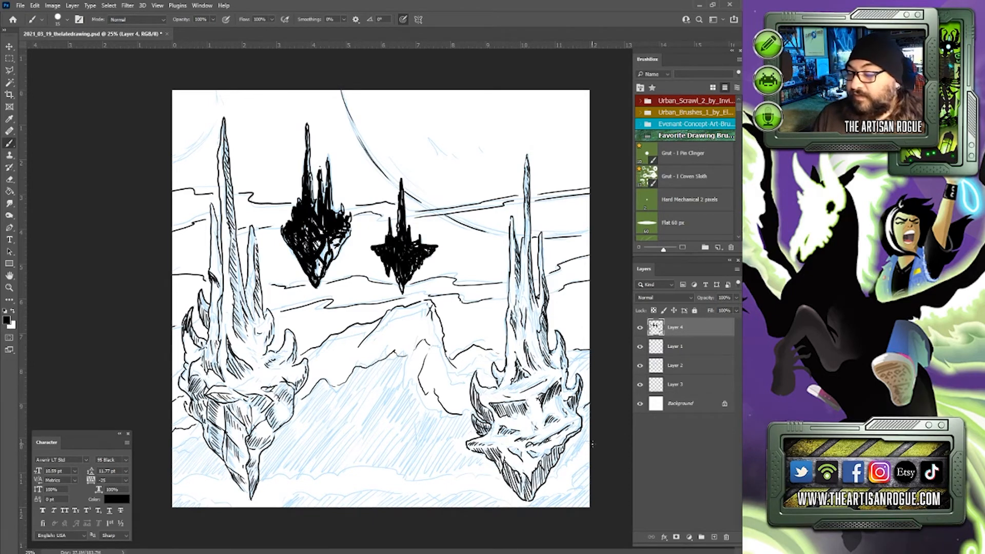
mouse_move(593, 443)
left_mouse_down()
mouse_move(556, 473)
mouse_move(490, 478)
mouse_move(497, 480)
mouse_move(410, 483)
mouse_move(359, 467)
mouse_move(311, 482)
mouse_move(286, 469)
mouse_move(212, 476)
mouse_move(219, 471)
mouse_move(173, 467)
left_mouse_up()
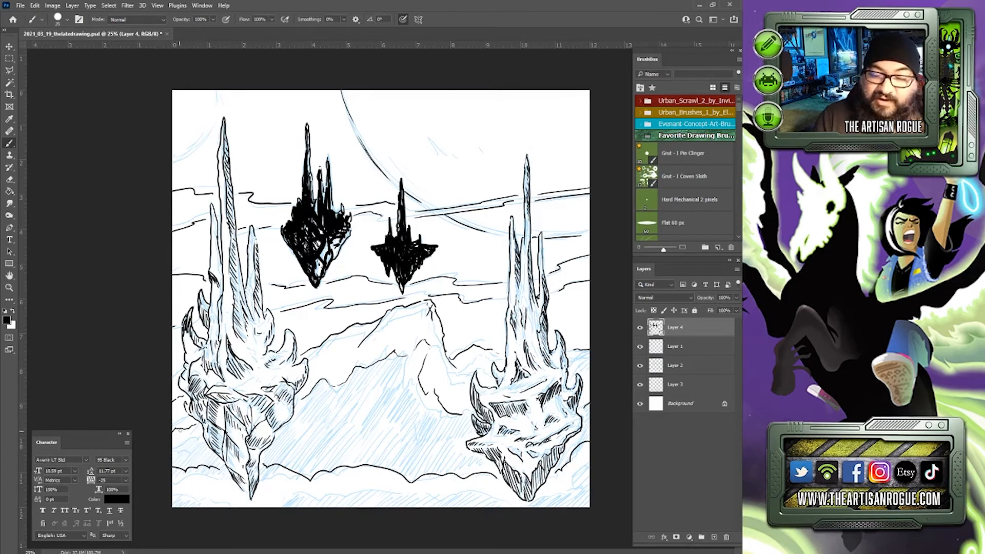
mouse_move(174, 430)
left_mouse_down()
mouse_move(198, 471)
mouse_move(223, 469)
mouse_move(191, 428)
mouse_move(180, 442)
left_mouse_up()
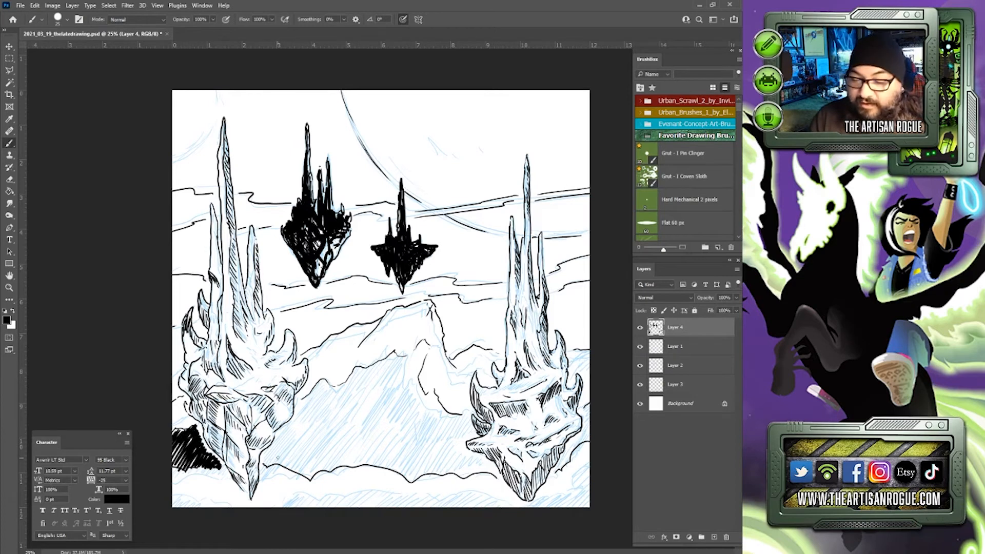
mouse_move(278, 457)
left_mouse_down()
mouse_move(264, 456)
mouse_move(325, 381)
mouse_move(273, 458)
mouse_move(306, 424)
mouse_move(280, 456)
mouse_move(321, 430)
mouse_move(329, 436)
mouse_move(308, 477)
mouse_move(359, 424)
mouse_move(379, 368)
mouse_move(323, 431)
mouse_move(360, 372)
mouse_move(314, 421)
mouse_move(327, 389)
mouse_move(313, 418)
mouse_move(369, 380)
mouse_move(344, 431)
mouse_move(405, 348)
mouse_move(423, 342)
mouse_move(392, 409)
mouse_move(376, 419)
mouse_move(369, 411)
mouse_move(328, 465)
mouse_move(411, 405)
mouse_move(411, 434)
mouse_move(426, 426)
mouse_move(415, 436)
mouse_move(405, 426)
mouse_move(410, 395)
mouse_move(392, 405)
mouse_move(370, 452)
mouse_move(415, 431)
mouse_move(405, 467)
mouse_move(428, 443)
mouse_move(413, 477)
mouse_move(443, 451)
mouse_move(459, 479)
mouse_move(471, 461)
mouse_move(478, 479)
mouse_move(487, 467)
mouse_move(458, 454)
mouse_move(424, 410)
mouse_move(418, 426)
mouse_move(458, 427)
mouse_move(457, 454)
left_mouse_up()
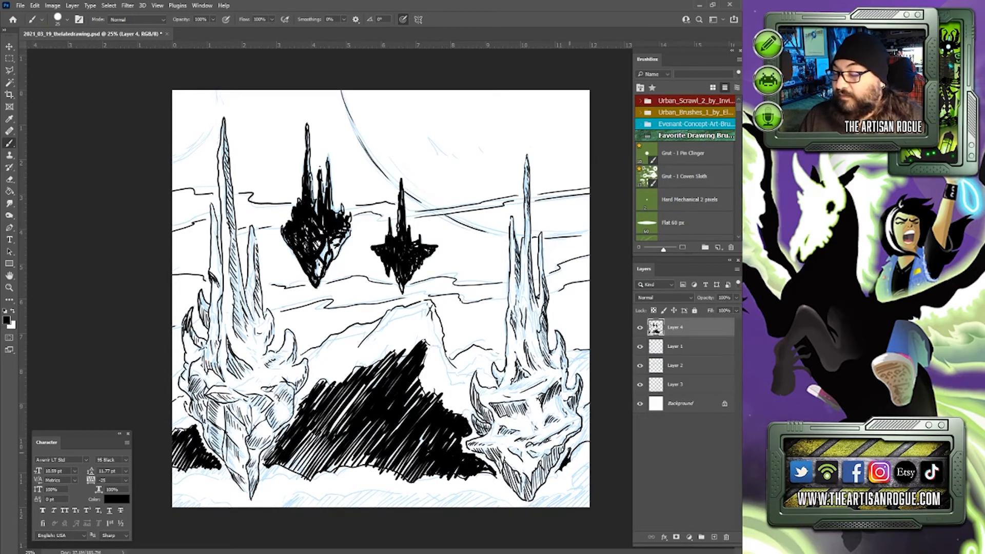
mouse_move(568, 449)
left_mouse_down()
mouse_move(590, 431)
mouse_move(589, 404)
left_mouse_up()
left_click_drag(586, 429, 589, 414)
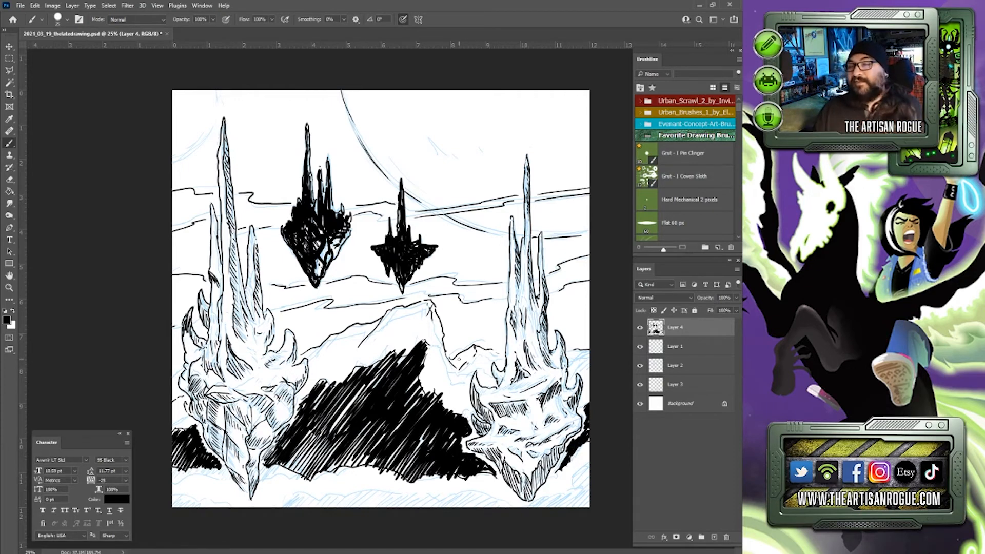
Step: Ink the small planet's curved edge in the canvas's upper left corner and the lower cloud contour along the bottom
mouse_move(172, 161)
left_mouse_down()
mouse_move(195, 146)
mouse_move(220, 90)
left_mouse_up()
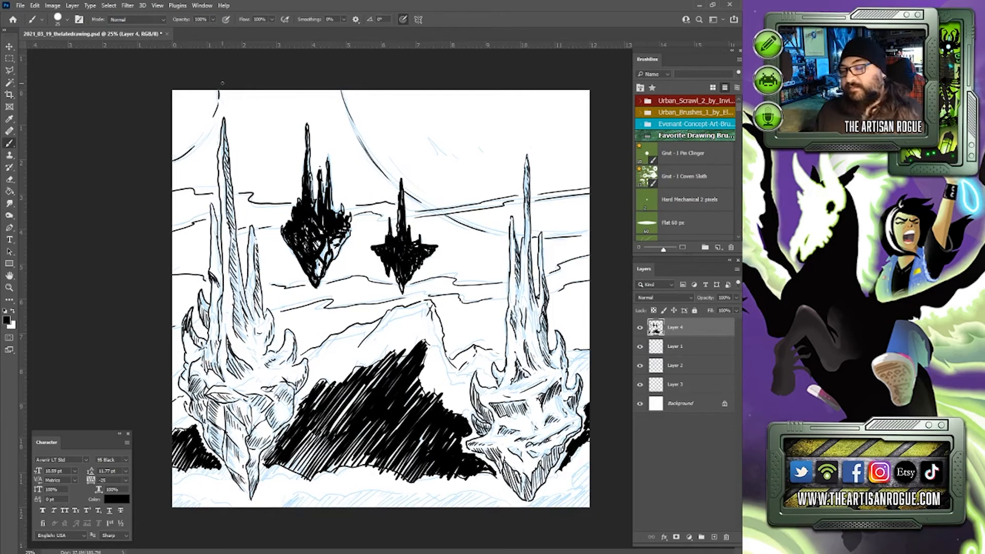
left_click_drag(585, 470, 576, 492)
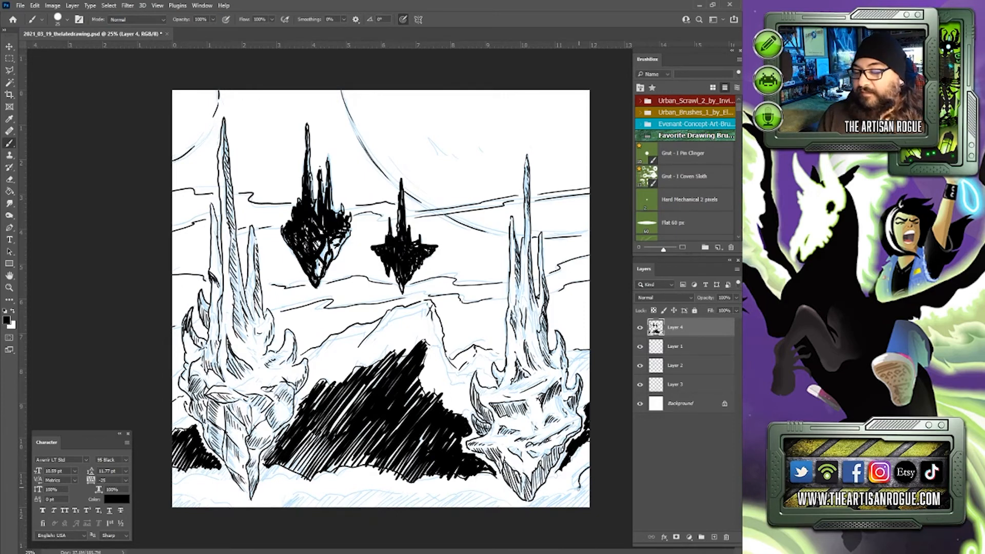
mouse_move(512, 496)
left_mouse_down()
mouse_move(423, 502)
mouse_move(355, 487)
mouse_move(245, 505)
mouse_move(177, 491)
left_mouse_up()
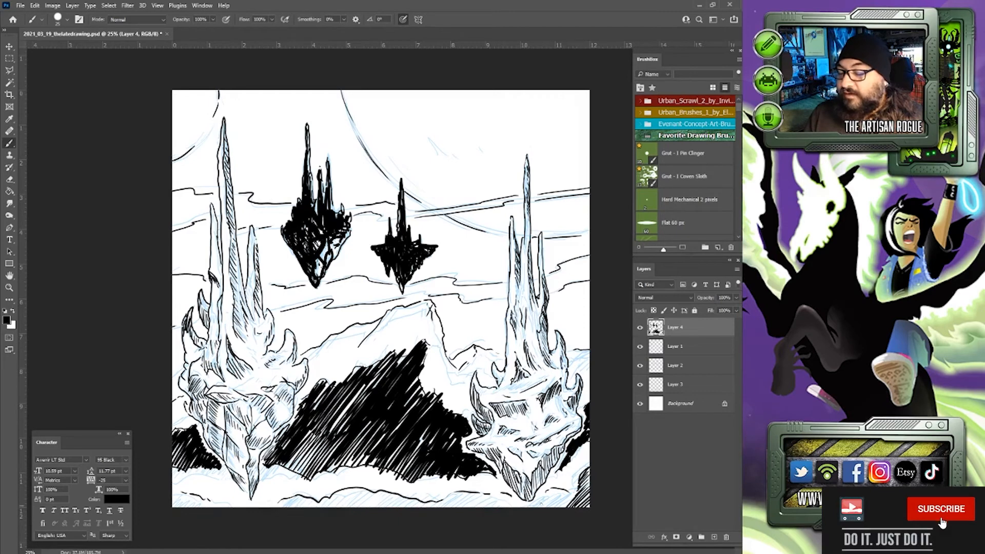
Step: Hatch the area below the lowest cloud contour with diagonal black strokes across the canvas's bottom edge
left_click_drag(534, 507, 553, 487)
left_click_drag(536, 512, 559, 490)
left_click_drag(540, 509, 570, 488)
left_click_drag(552, 509, 575, 492)
left_click_drag(438, 507, 456, 494)
mouse_move(443, 507)
left_mouse_down()
mouse_move(464, 491)
mouse_move(508, 497)
left_mouse_up()
left_click_drag(499, 509, 521, 503)
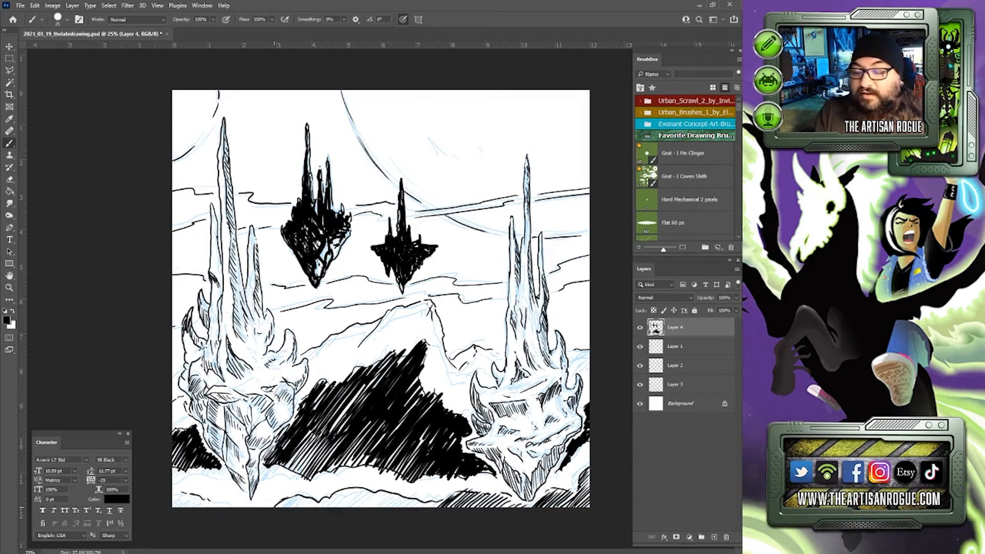
left_click_drag(278, 507, 291, 496)
left_click_drag(283, 508, 305, 495)
left_click_drag(297, 508, 324, 495)
left_click_drag(320, 508, 346, 488)
left_click_drag(331, 511, 358, 489)
left_click_drag(339, 510, 373, 488)
left_click_drag(356, 507, 382, 491)
left_click_drag(364, 510, 393, 492)
left_click_drag(379, 507, 393, 497)
left_click_drag(387, 509, 410, 498)
left_click_drag(400, 511, 426, 497)
left_click_drag(415, 508, 440, 498)
left_click_drag(434, 506, 450, 497)
mouse_move(174, 502)
left_mouse_down()
mouse_move(184, 491)
mouse_move(211, 501)
left_mouse_up()
left_click_drag(209, 507, 224, 498)
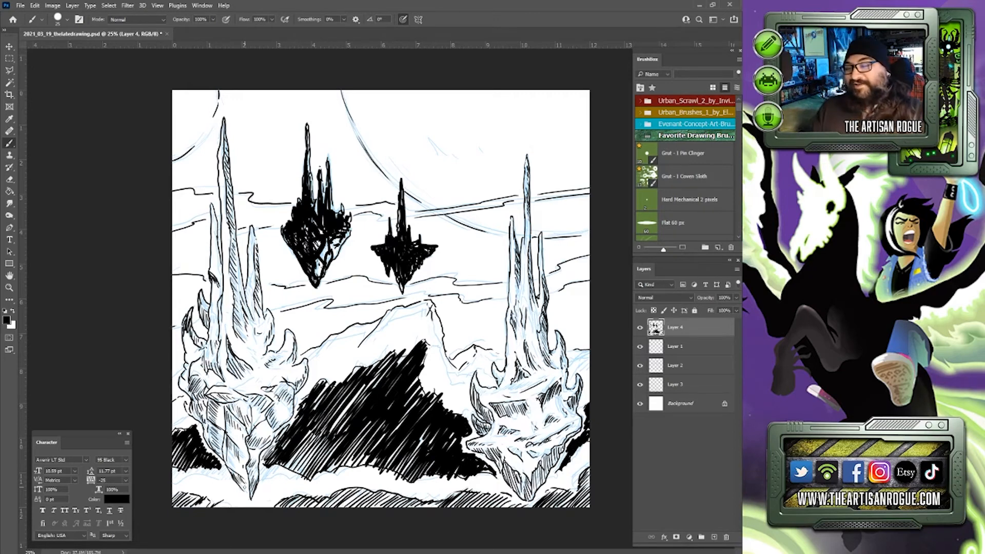
Step: Shade the small distant peaks around the right foreground structure with short hatching strokes
left_click_drag(456, 365, 473, 352)
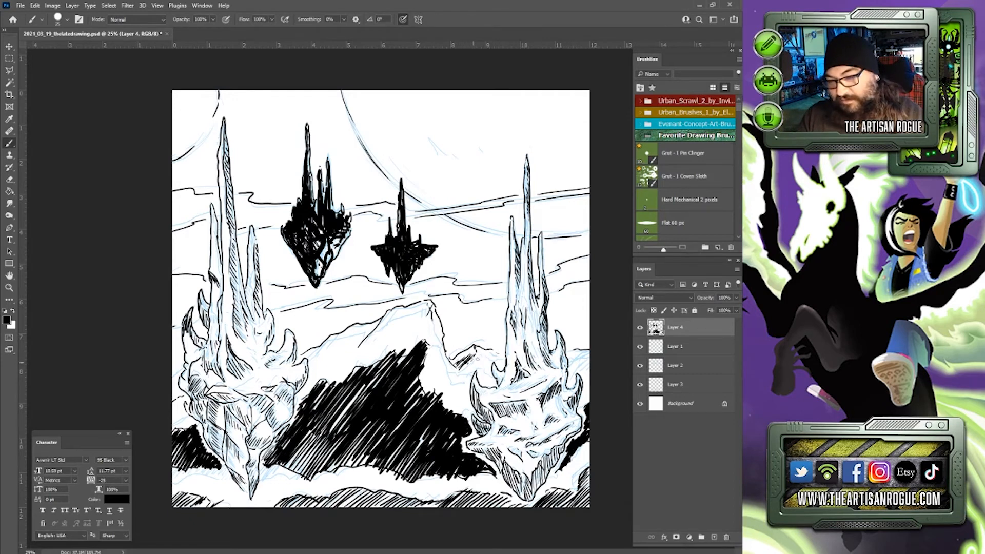
left_click_drag(475, 360, 489, 361)
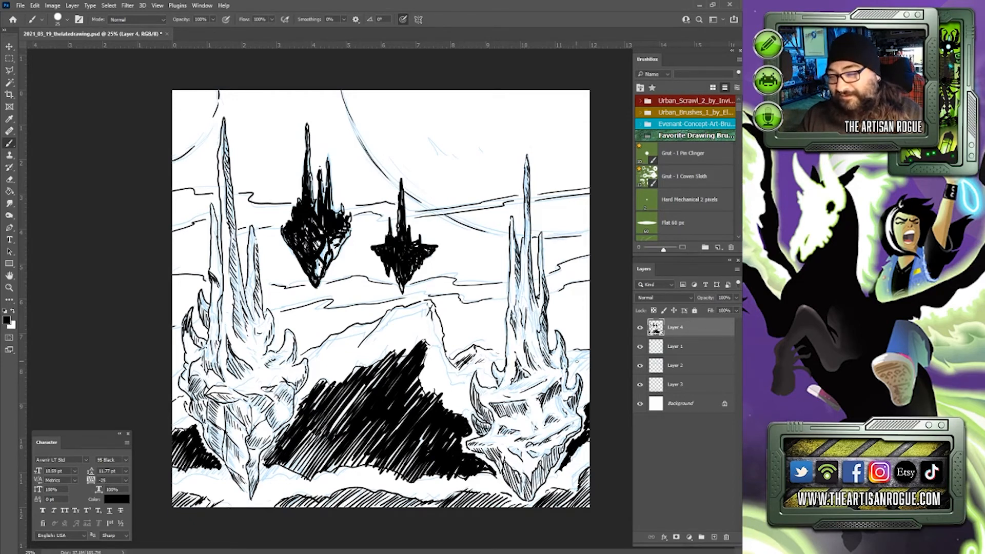
left_click_drag(577, 362, 570, 359)
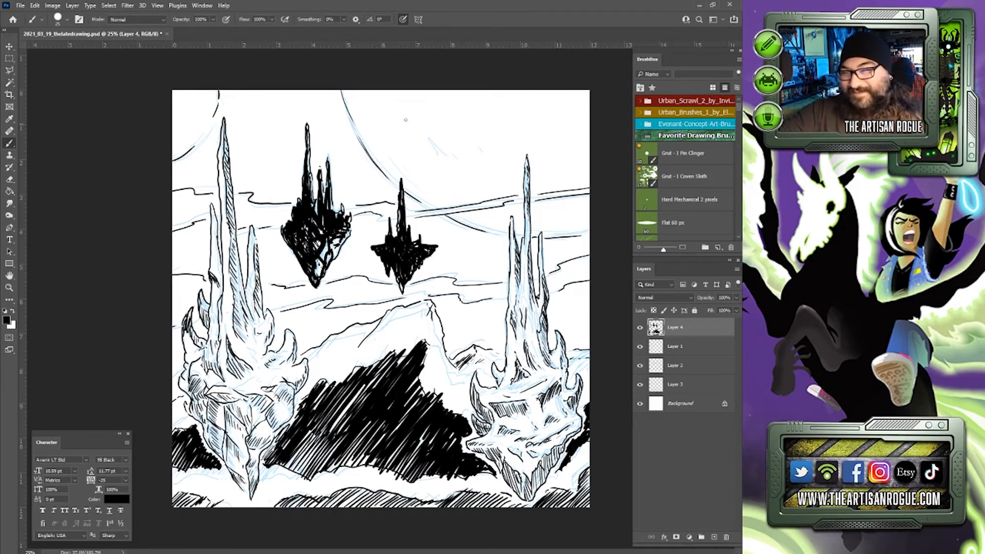
Step: Ink loose, broken wispy cloud lines across the large planet in the upper right sky
left_click_drag(405, 132, 590, 96)
left_click_drag(577, 146, 560, 148)
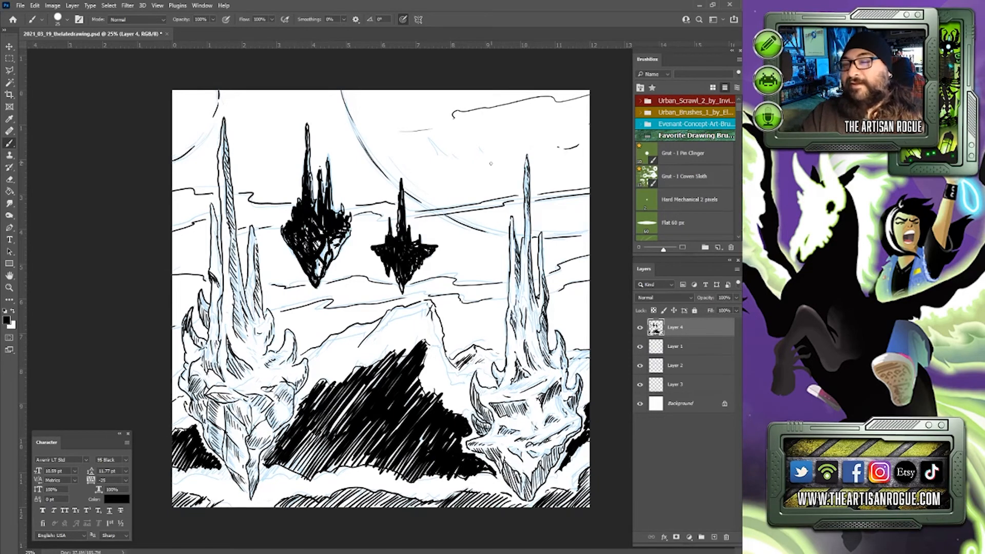
left_click_drag(495, 164, 447, 179)
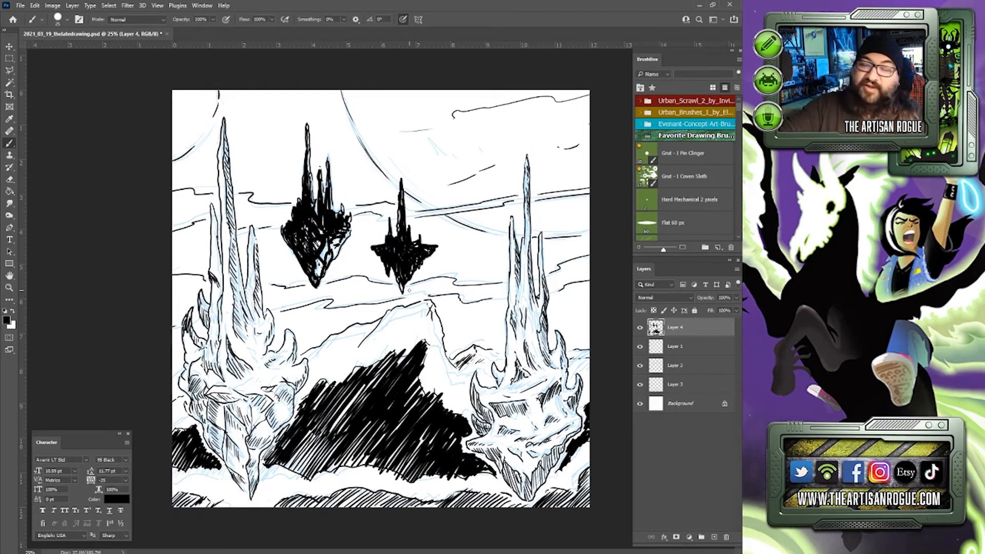
Step: Reduce the brush size and add fine hatching to the left foreground structure's outer horns and rim
key("bracketleft")
key("bracketleft")
key("bracketleft")
key("bracketleft")
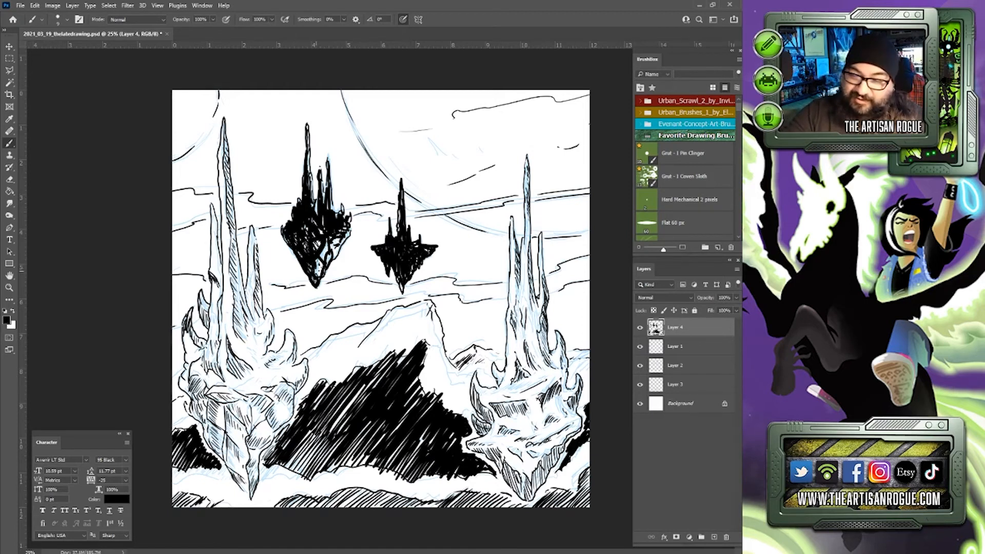
left_click_drag(316, 274, 317, 271)
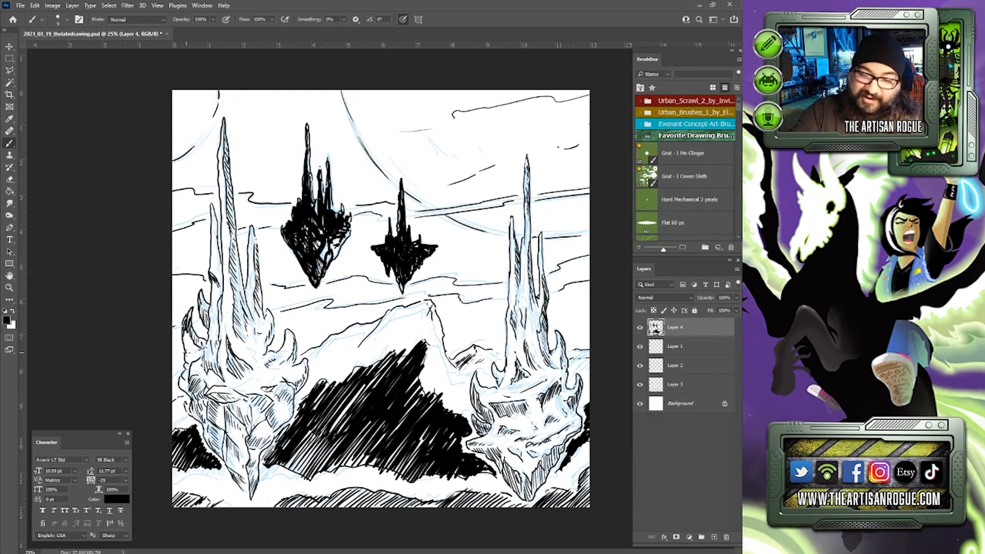
left_click_drag(183, 334, 188, 348)
left_click_drag(184, 336, 189, 353)
left_click_drag(187, 338, 191, 354)
mouse_move(190, 341)
left_mouse_down()
mouse_move(190, 363)
mouse_move(199, 359)
mouse_move(190, 371)
left_mouse_up()
left_click_drag(182, 369, 185, 393)
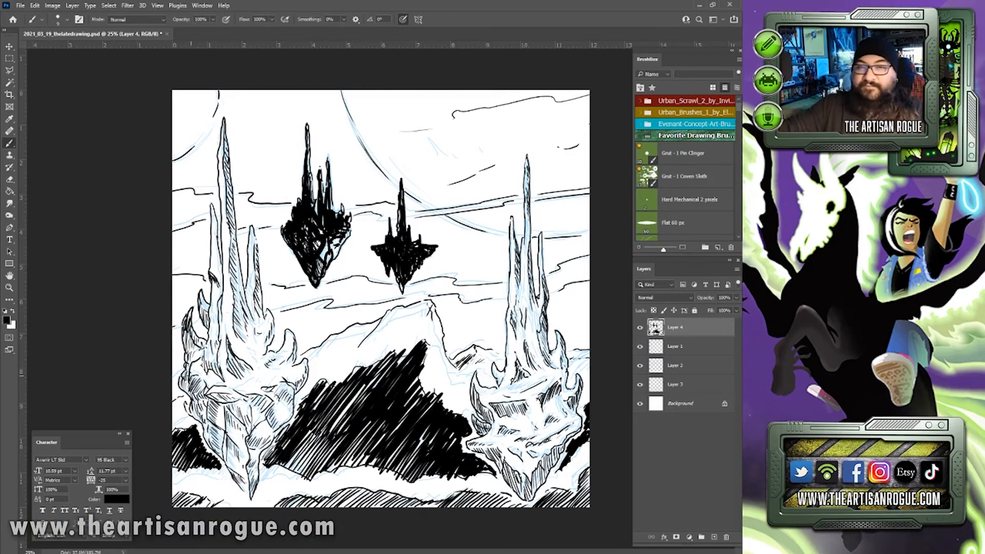
Step: Save the document
left_click(21, 5)
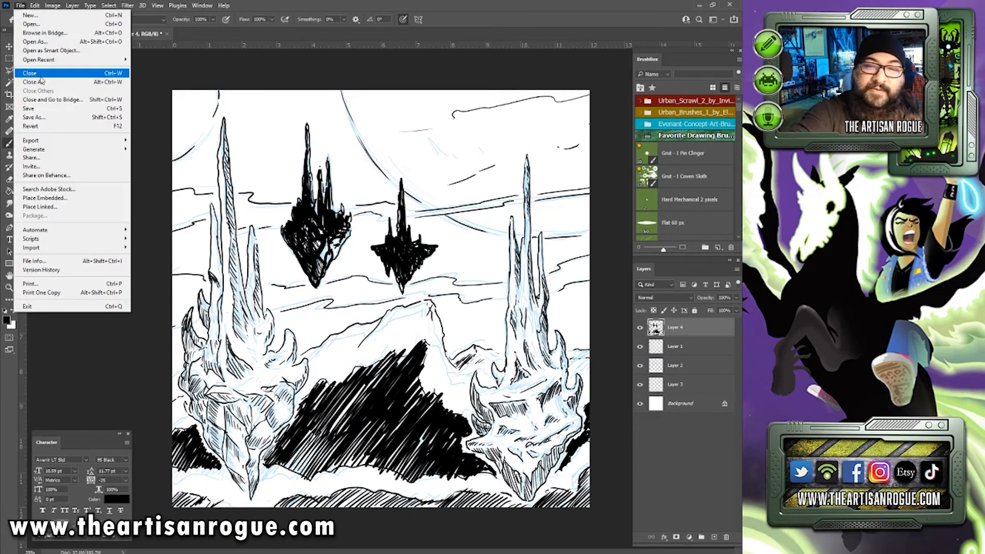
left_click(29, 108)
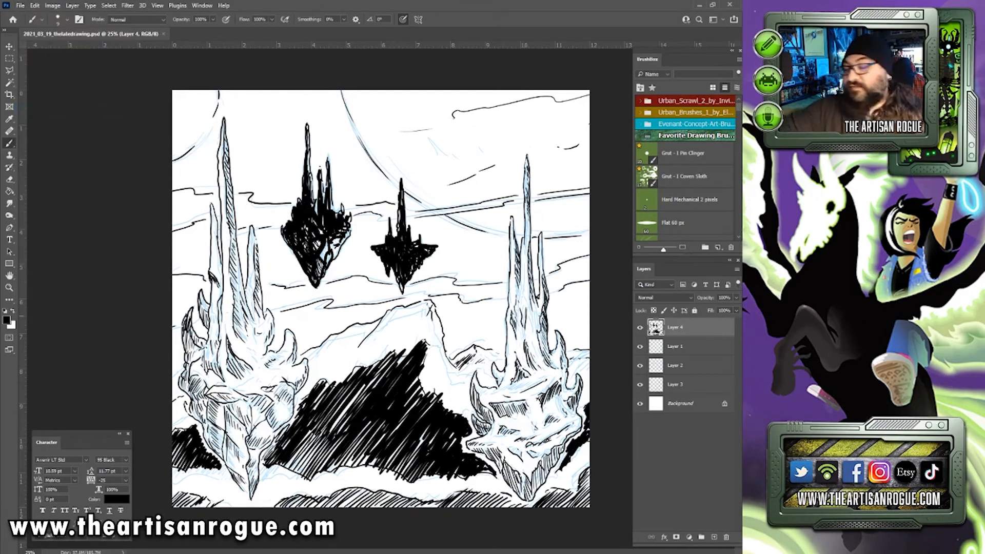